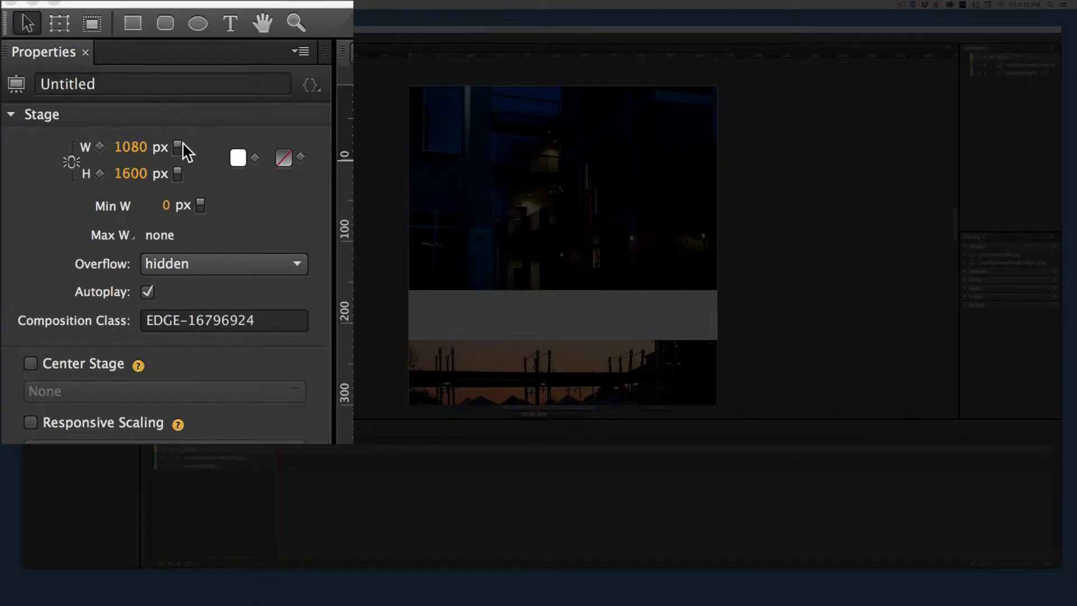
- Title the composition "Seo and Adobe Edge Animate"
{"action": "left_click", "coordinate": [108, 84]}
{"action": "double_click", "coordinate": [108, 84]}
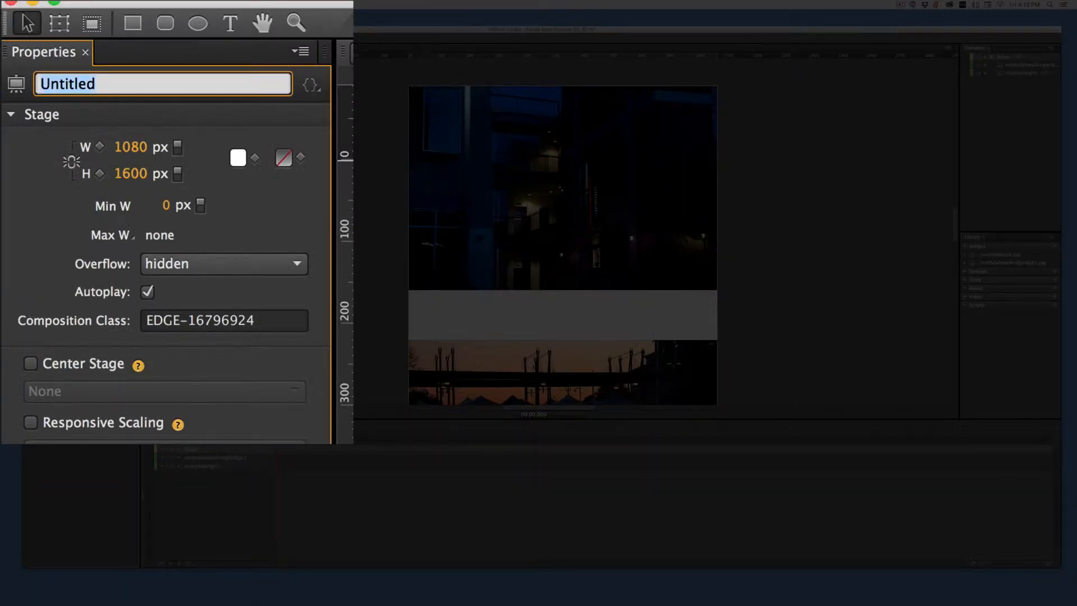
{"action": "key", "text": "BackSpace"}
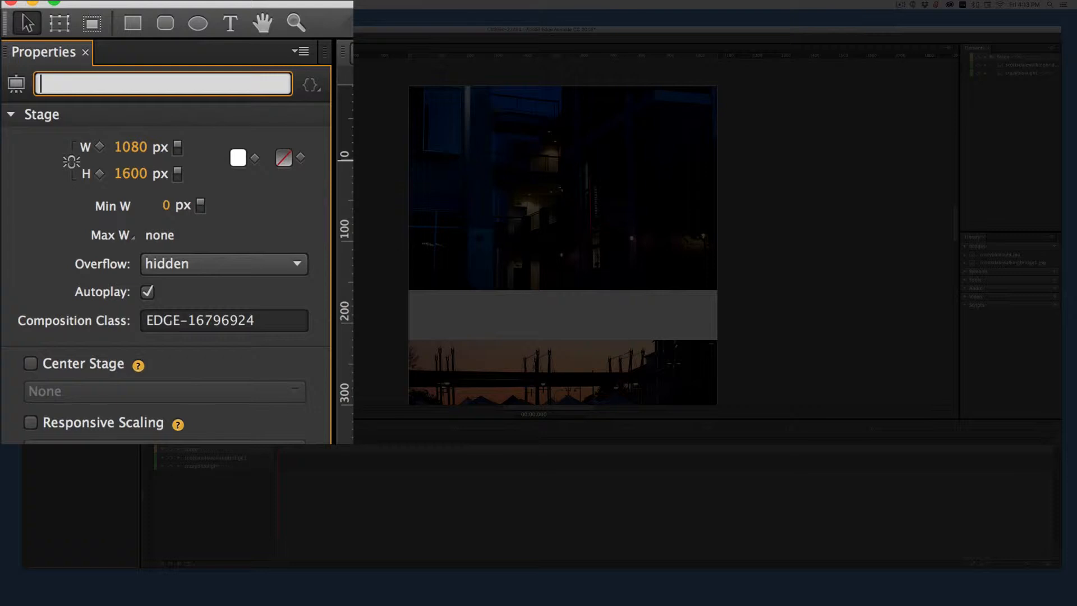
{"action": "type", "text": "Seo and Adbo"}
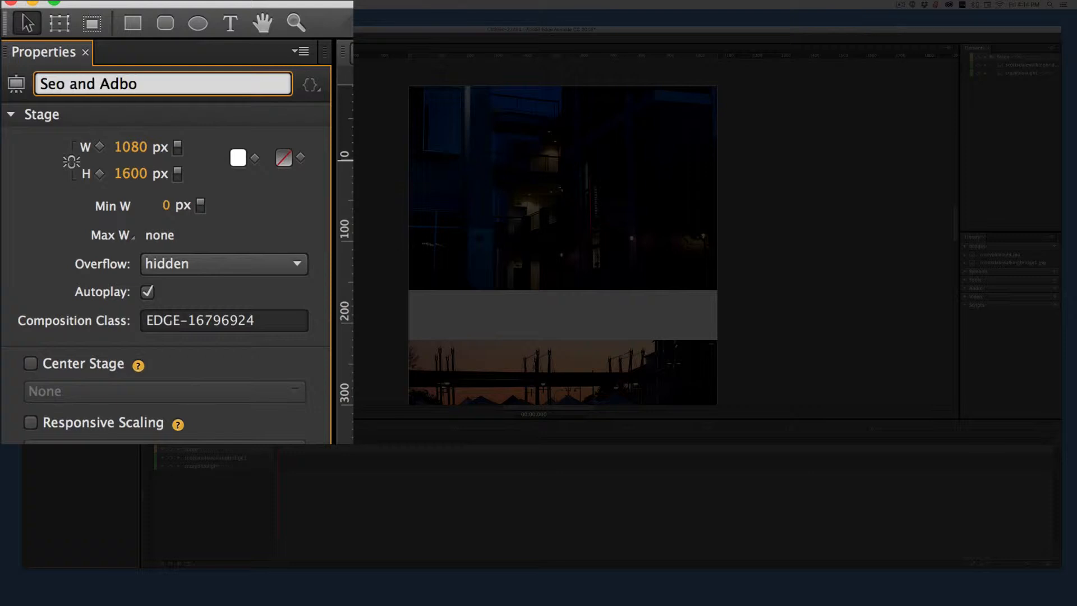
{"action": "key", "text": "BackSpace"}
{"action": "key", "text": "BackSpace"}
{"action": "type", "text": "obe Edge ANimate"}
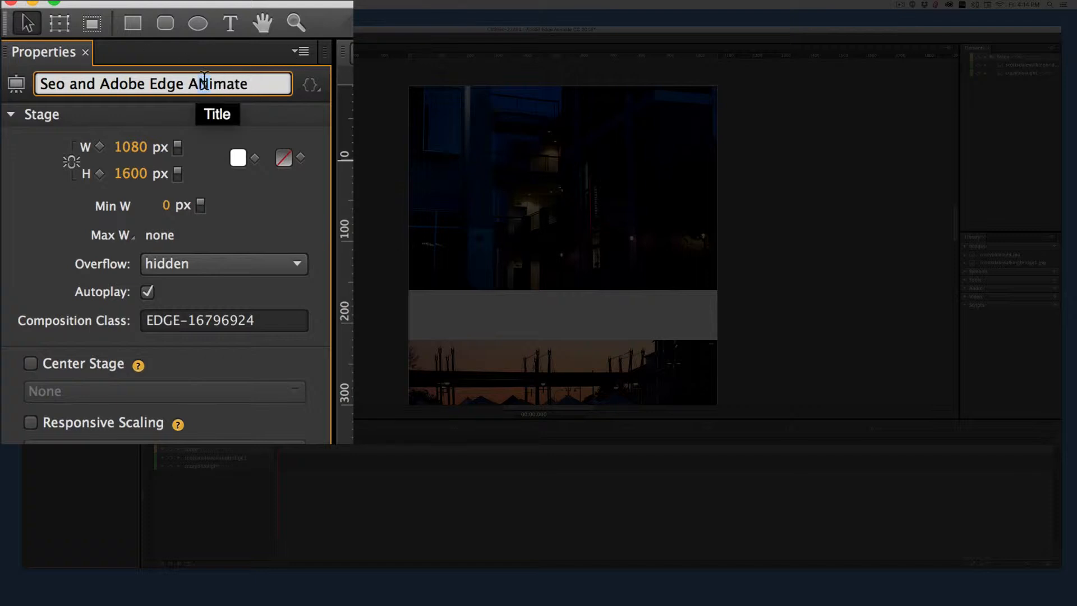
{"action": "type", "text": "n"}
{"action": "left_click", "coordinate": [373, 146]}
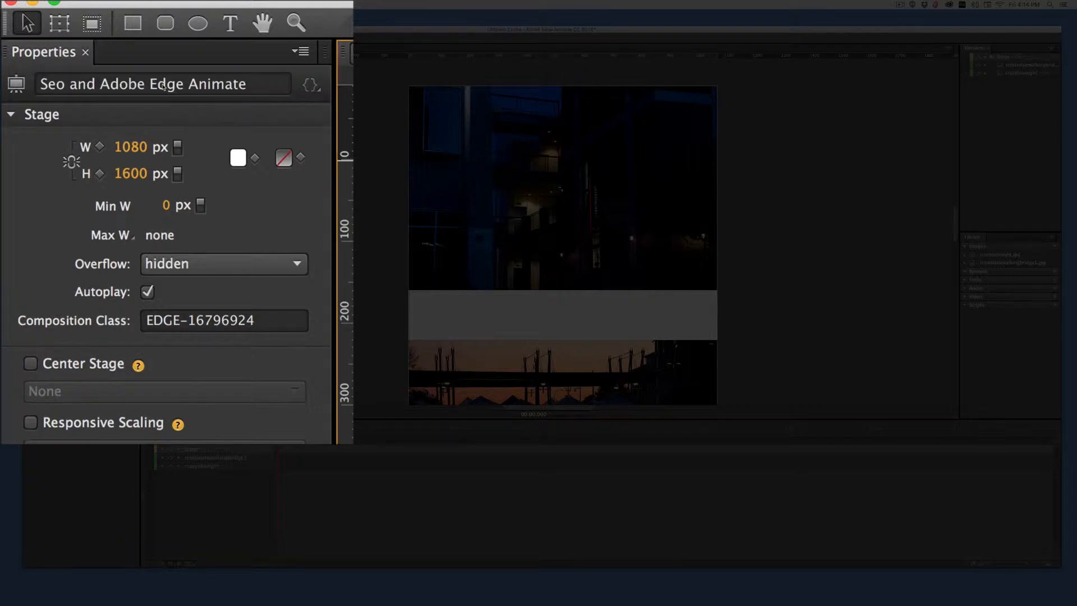
- Start saving the composition and create a new folder named seoEdgeAnimate inside Testapp as its location
{"action": "key", "text": "super+s"}
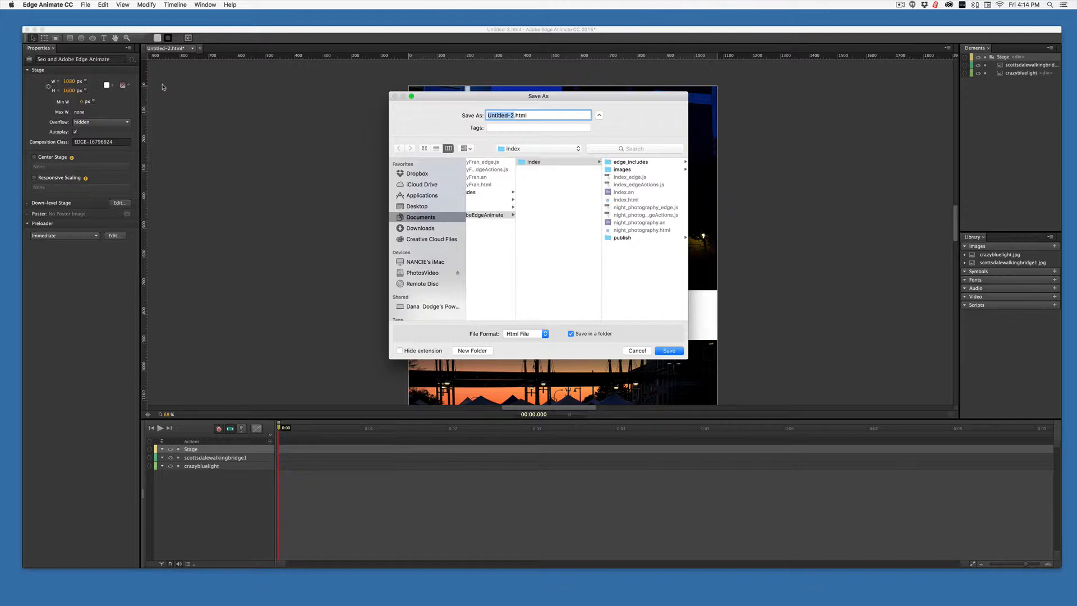
{"action": "left_click", "coordinate": [545, 148]}
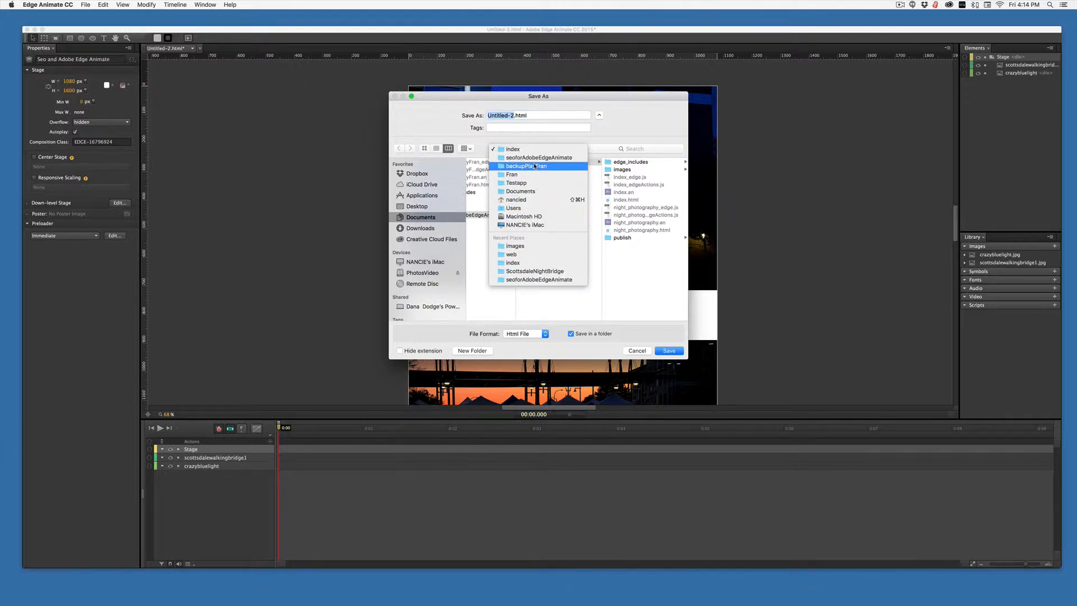
{"action": "left_click", "coordinate": [533, 183]}
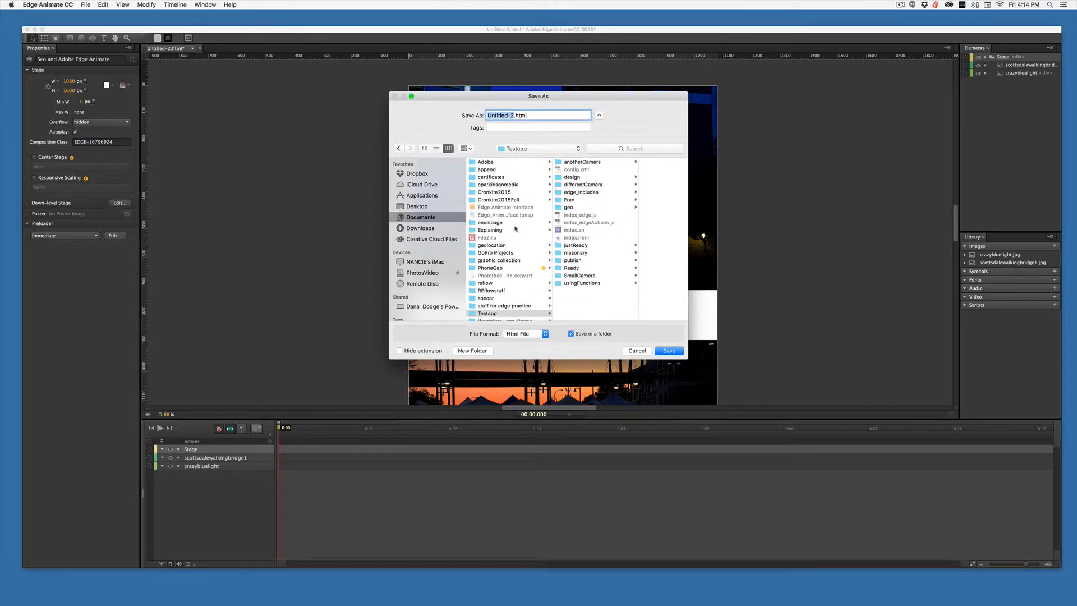
{"action": "left_click", "coordinate": [505, 313]}
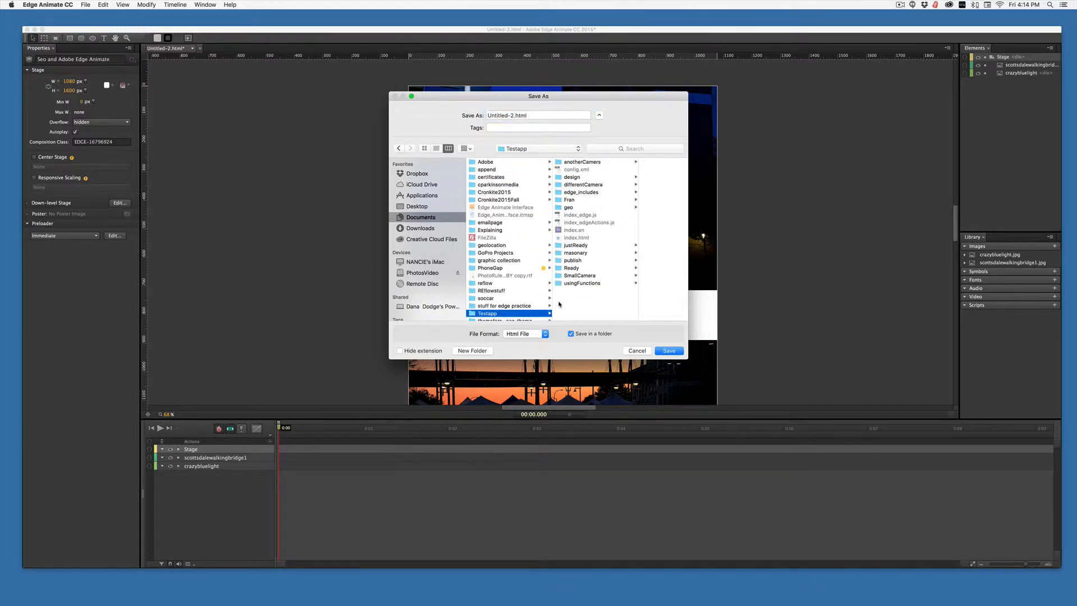
{"action": "left_click", "coordinate": [465, 350]}
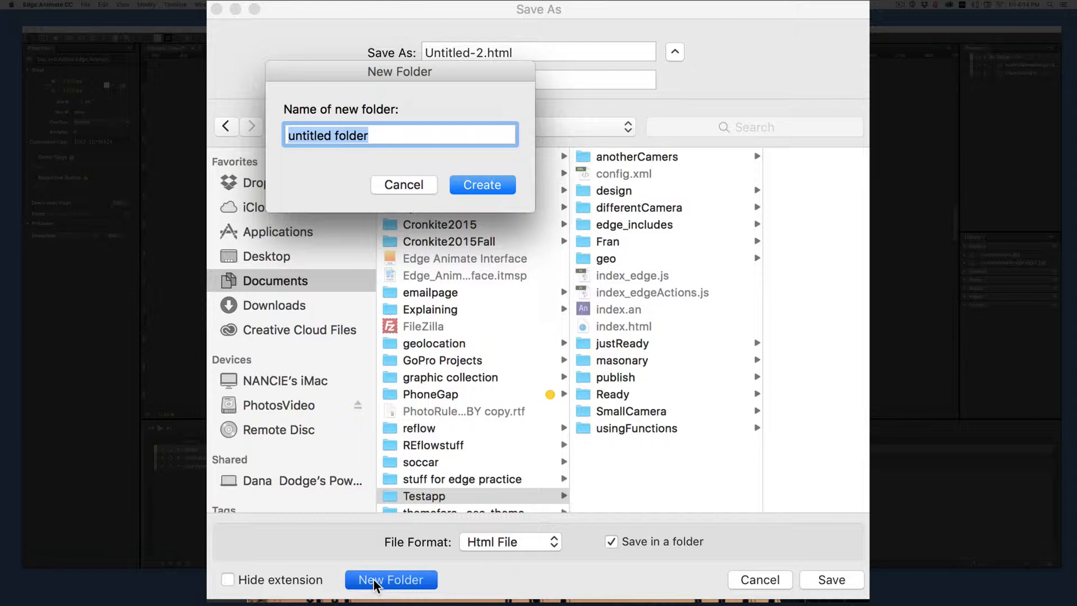
{"action": "type", "text": "seo"}
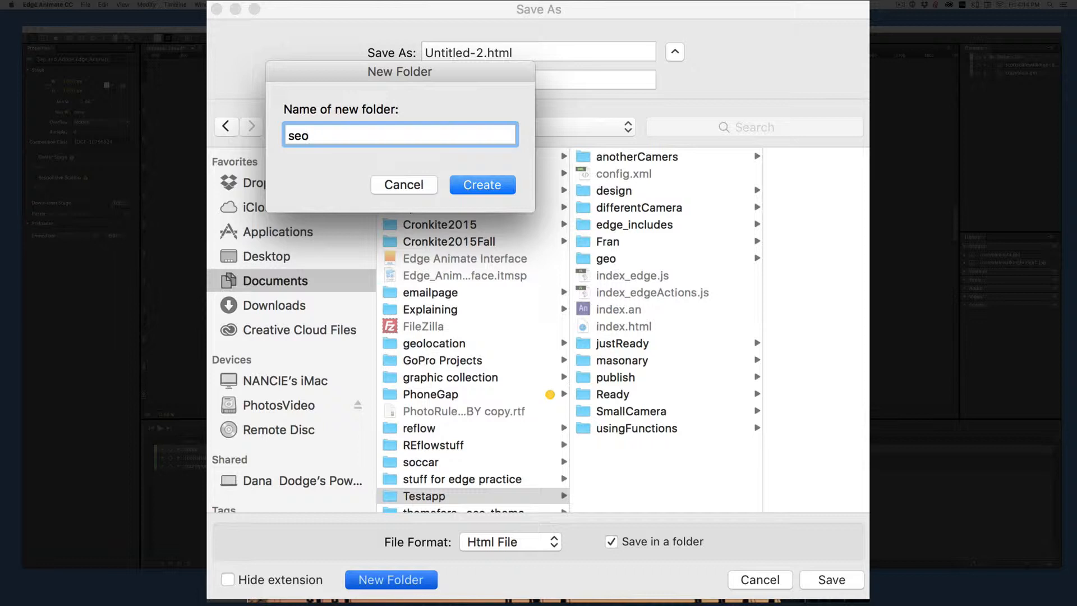
{"action": "type", "text": "EdgeANimate"}
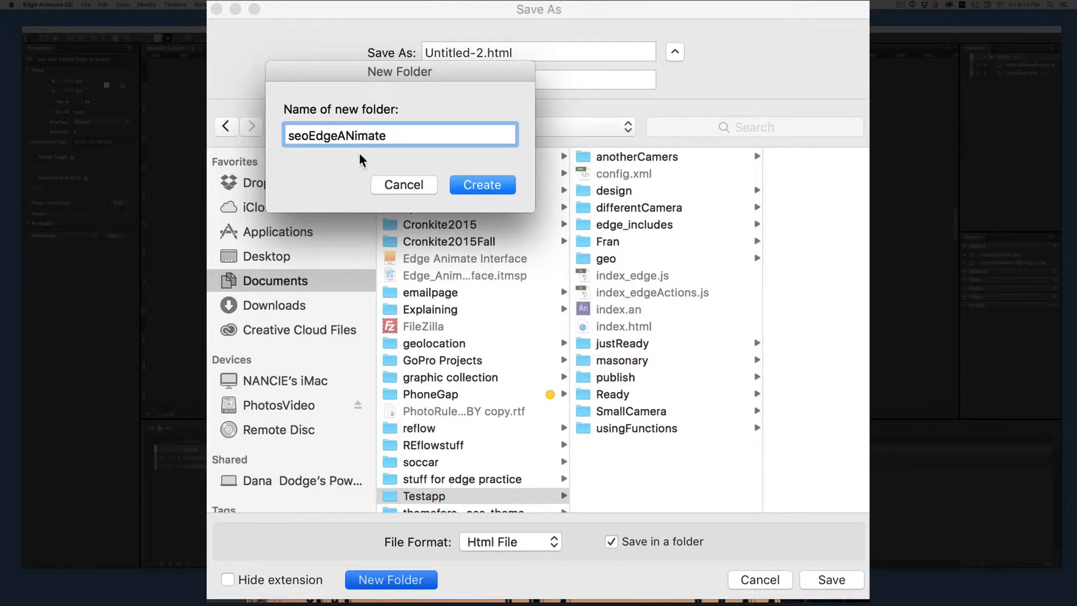
{"action": "left_click_drag", "start_coordinate": [356, 135], "coordinate": [349, 135]}
{"action": "type", "text": "n"}
{"action": "left_click", "coordinate": [482, 184]}
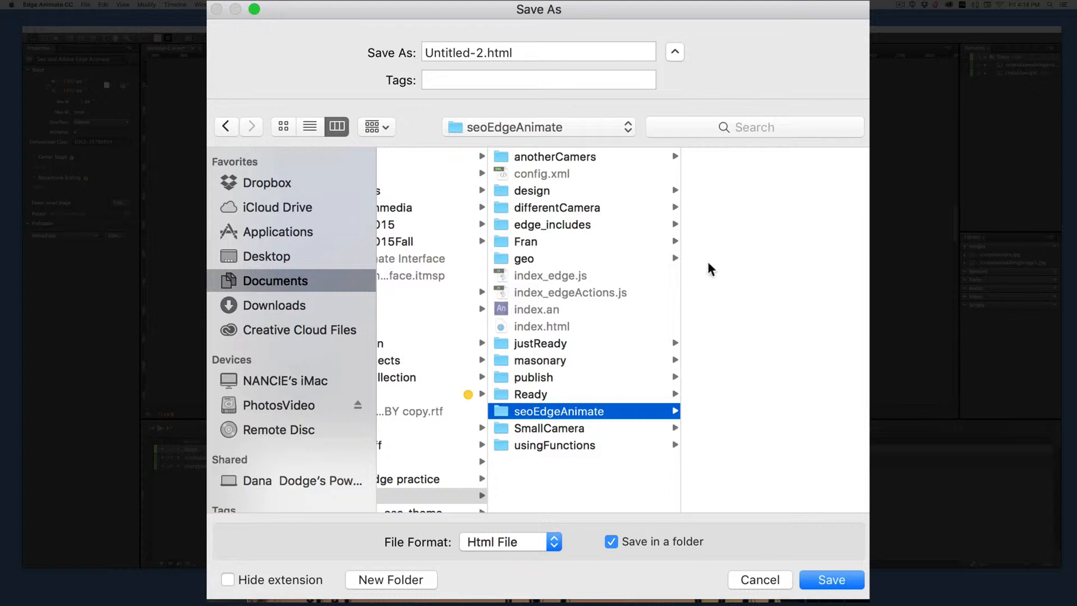
- Save the composition as index.html in the seoEdgeAnimate folder, without the extra enclosing folder
{"action": "left_click", "coordinate": [611, 542]}
{"action": "left_click_drag", "start_coordinate": [483, 53], "coordinate": [408, 53]}
{"action": "type", "text": "index"}
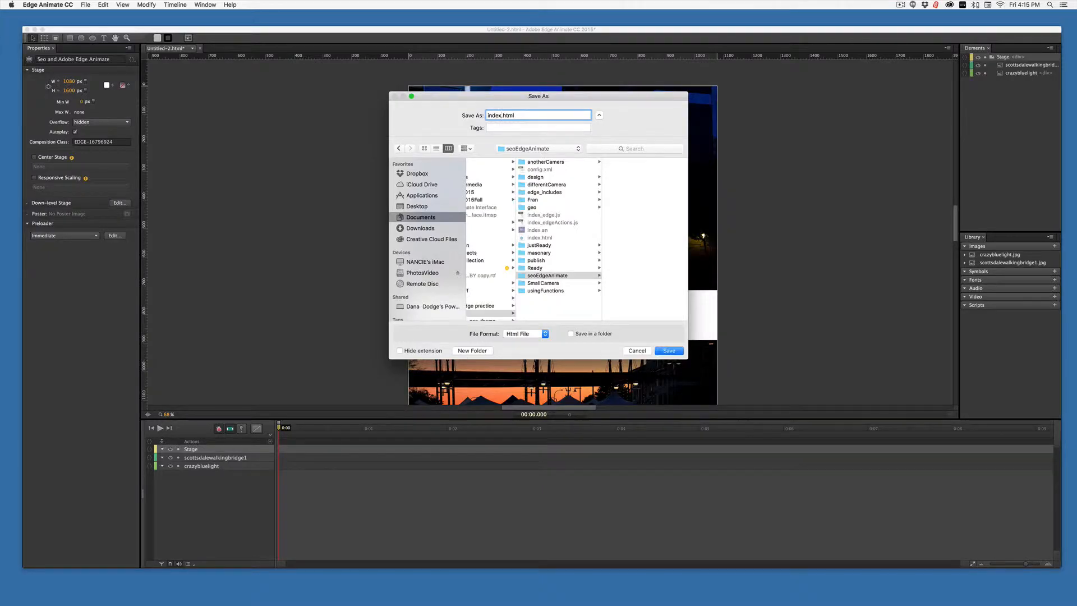
{"action": "key", "text": "Return"}
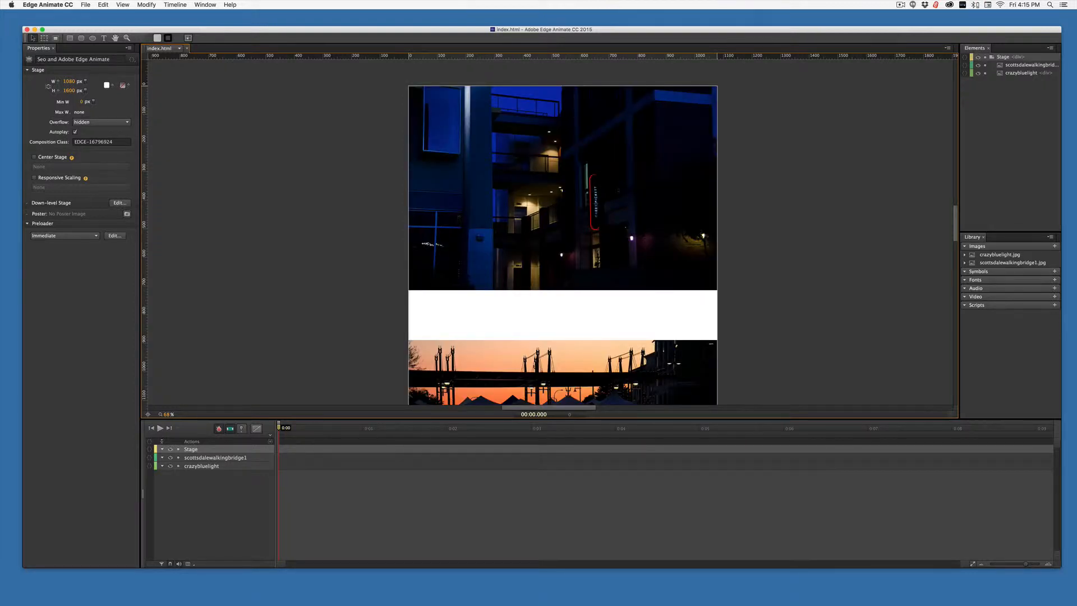
- Preview the composition in Safari and expand the page's head element in the Web Inspector to examine its title tag
{"action": "key", "text": "super+Return"}
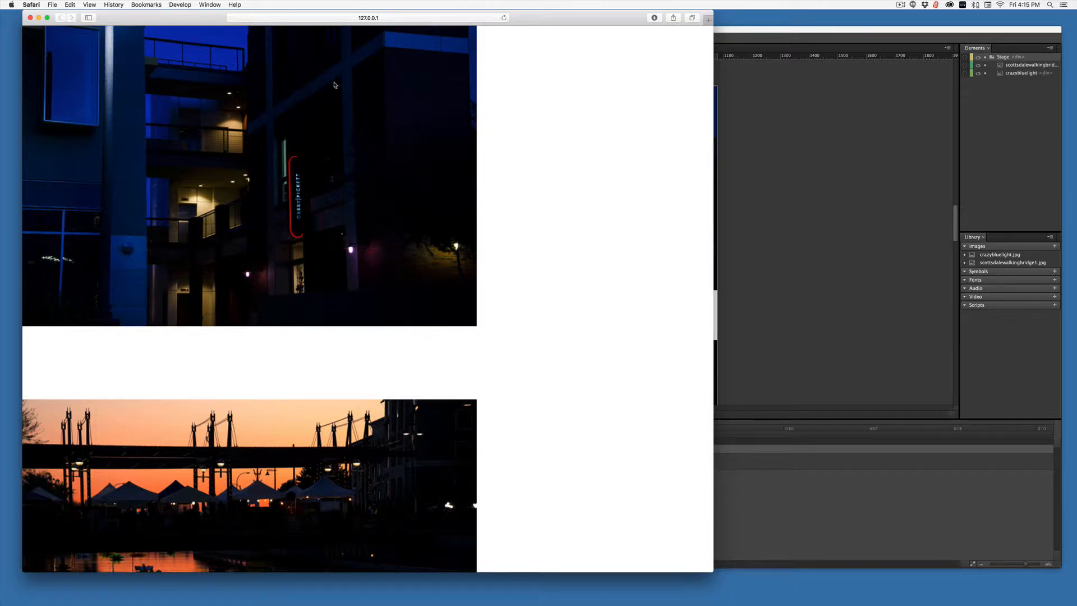
{"action": "left_click", "coordinate": [190, 5]}
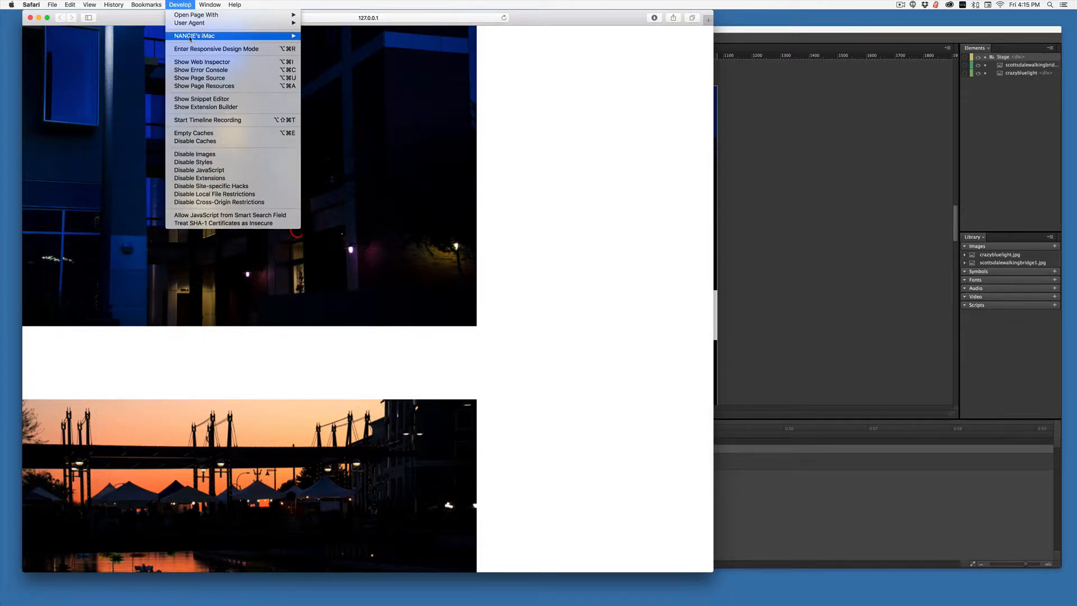
{"action": "left_click", "coordinate": [194, 62]}
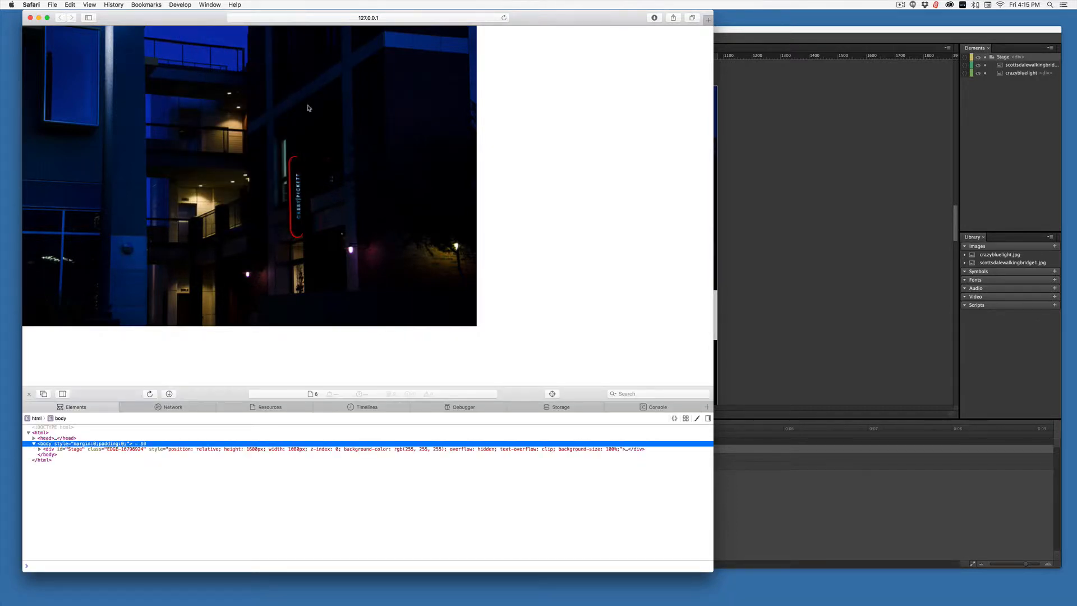
{"action": "scroll", "coordinate": [308, 108], "scroll_direction": "down", "scroll_amount": 3}
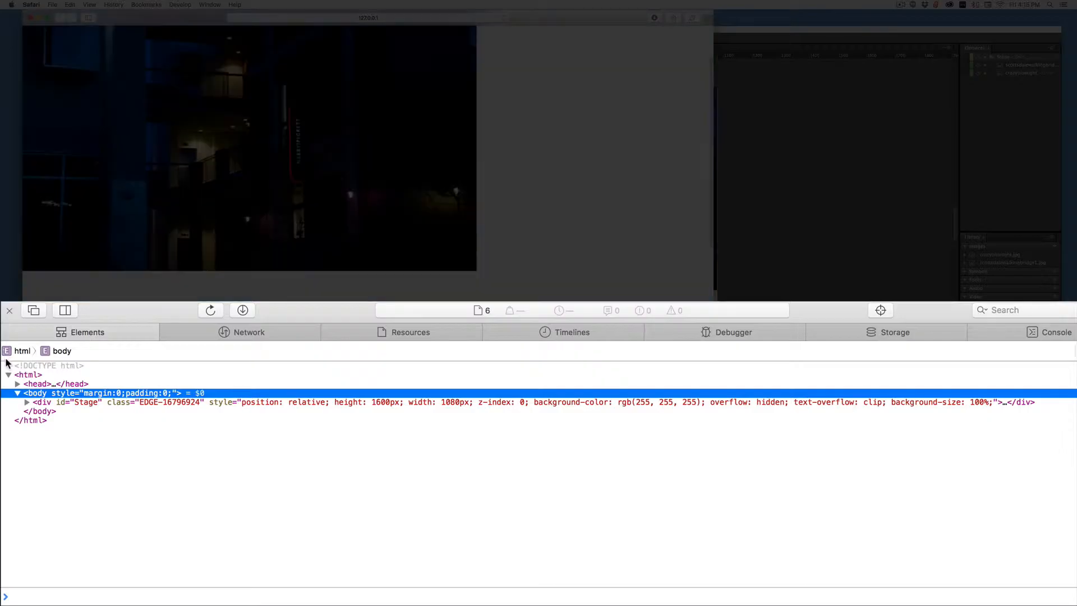
{"action": "left_click", "coordinate": [16, 385]}
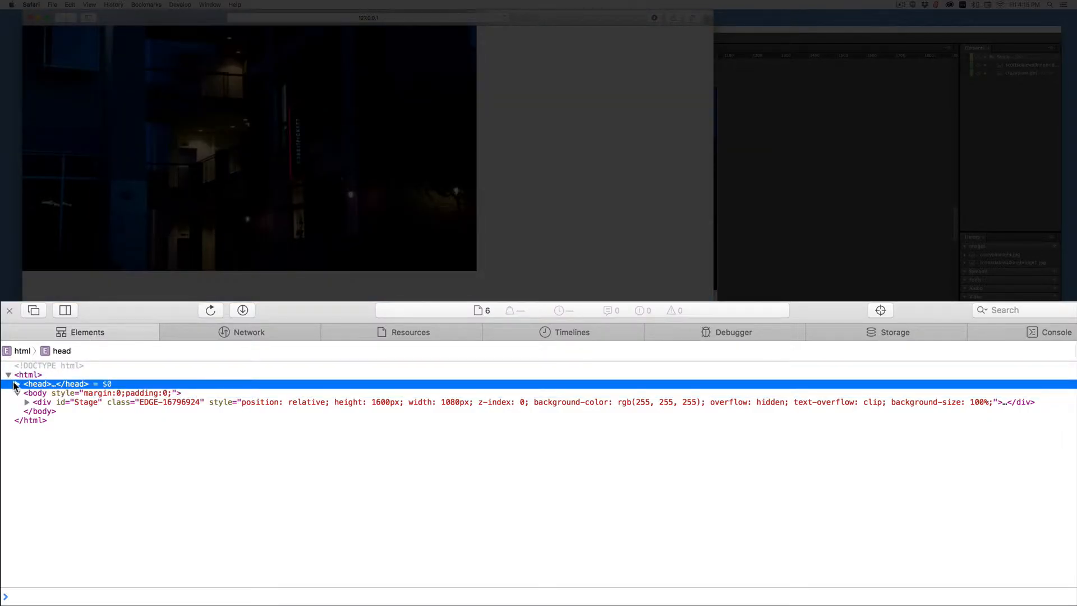
{"action": "left_click", "coordinate": [16, 385]}
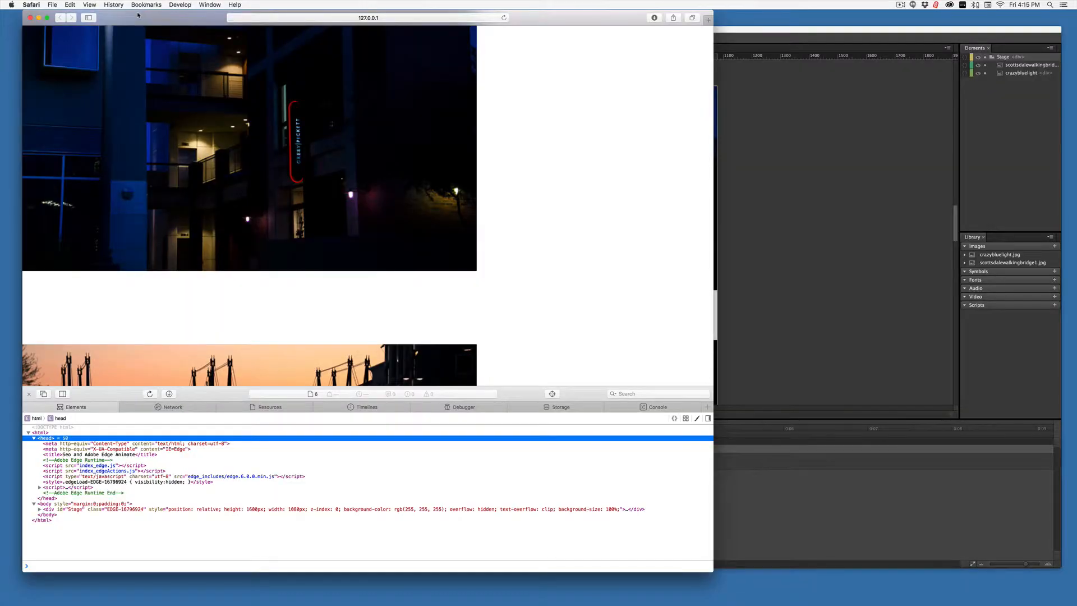
- Move the Safari window aside and open a second tab to check the page title on the preview's tab
{"action": "left_click_drag", "start_coordinate": [138, 16], "coordinate": [266, 25]}
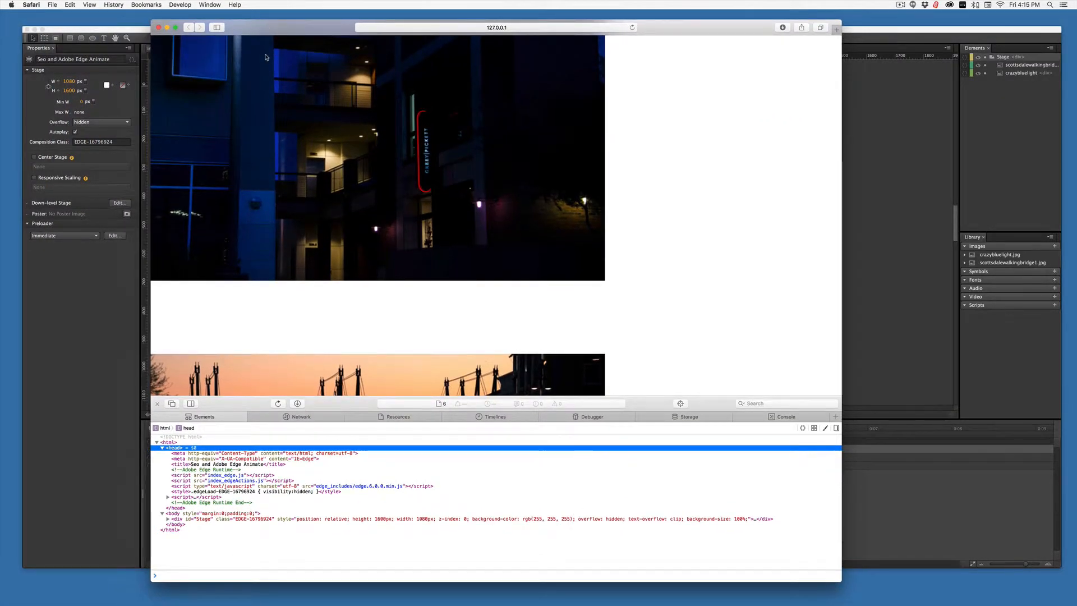
{"action": "key", "text": "super+t"}
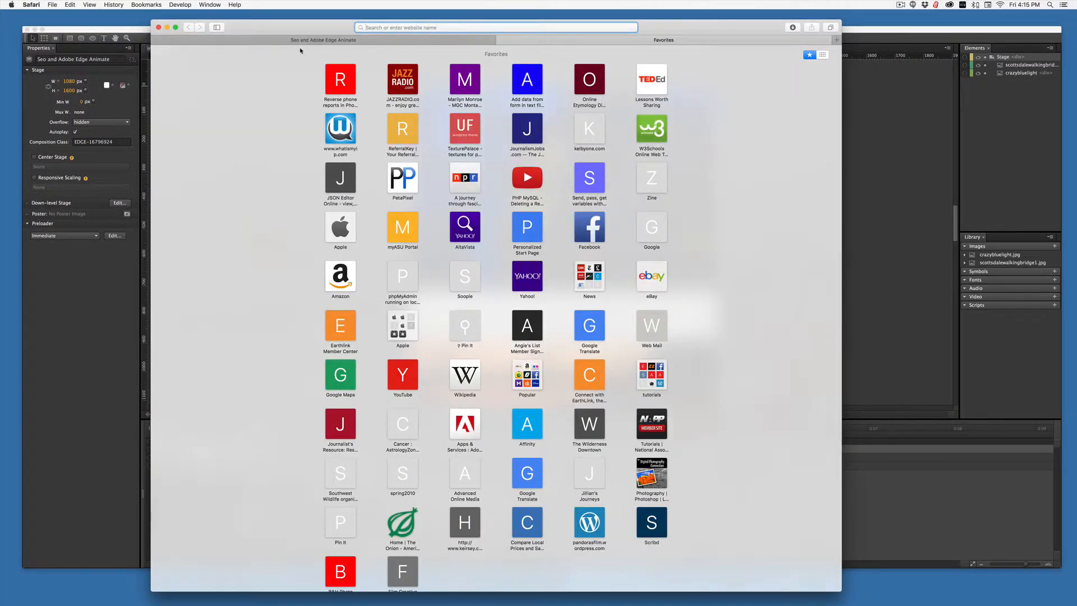
{"action": "left_click", "coordinate": [302, 41]}
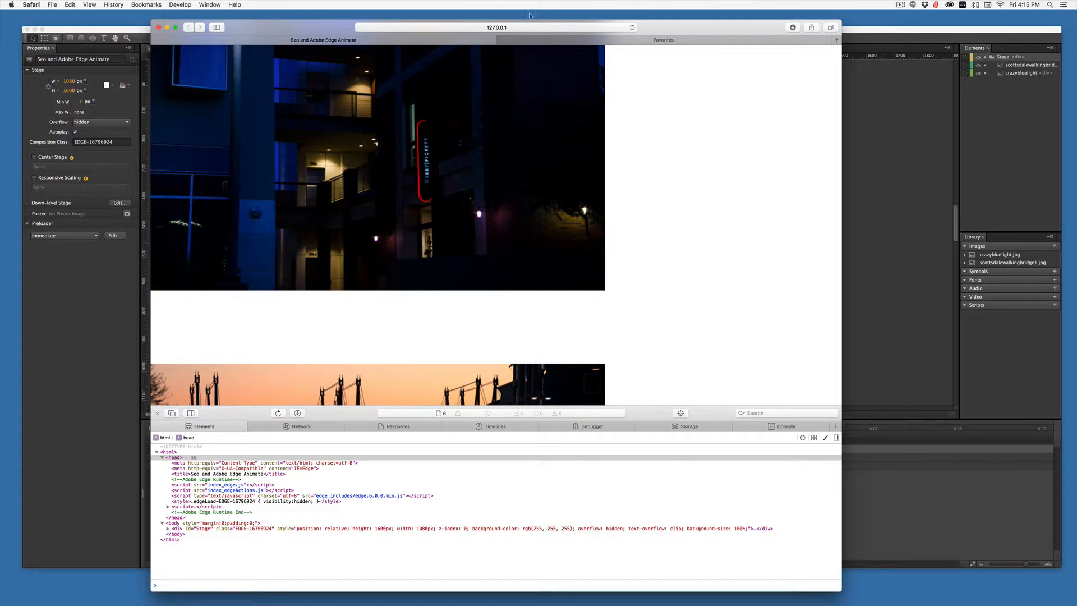
{"action": "left_click", "coordinate": [502, 40]}
- Switch back to Edge Animate and add a text box about 736 px wide across the upper night photo, reading "Seo and Adobe Edge ANimate"
{"action": "left_click", "coordinate": [900, 265]}
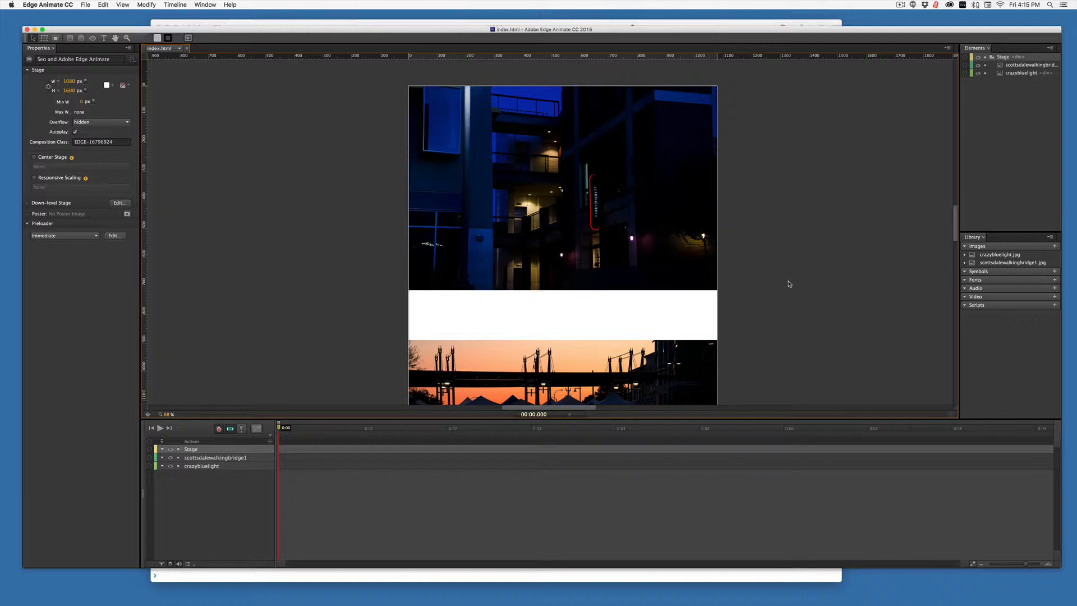
{"action": "scroll", "coordinate": [788, 284], "scroll_direction": "up", "scroll_amount": 1}
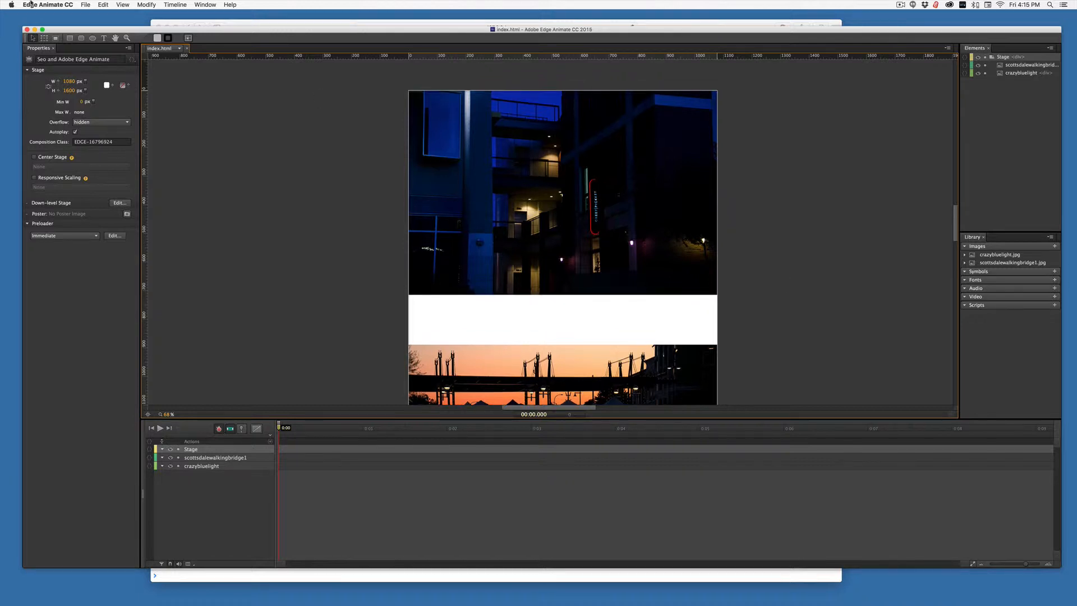
{"action": "left_click", "coordinate": [104, 38]}
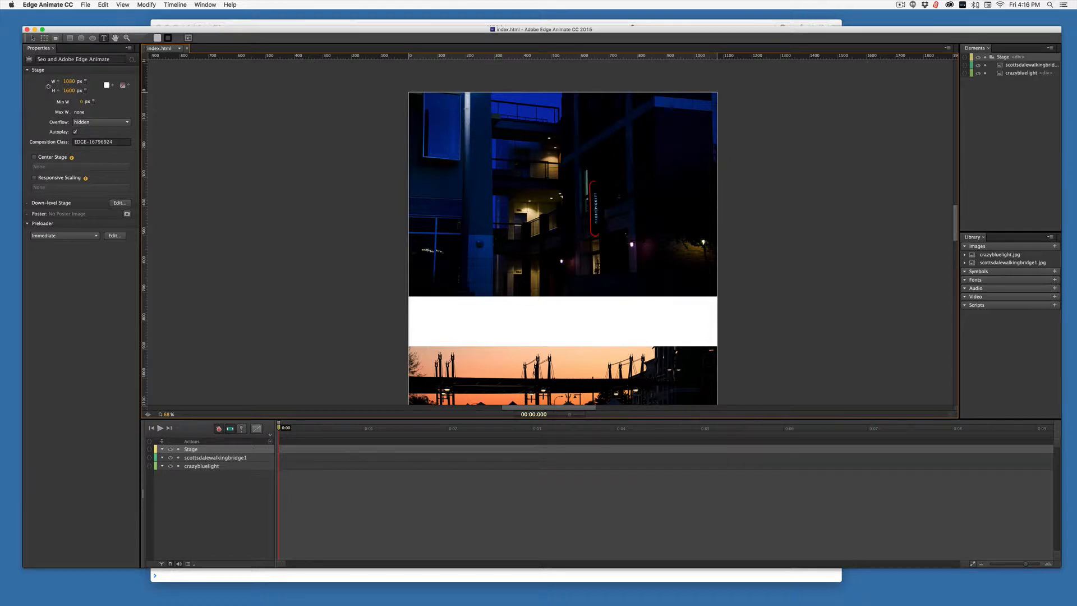
{"action": "left_click_drag", "start_coordinate": [422, 103], "coordinate": [634, 129]}
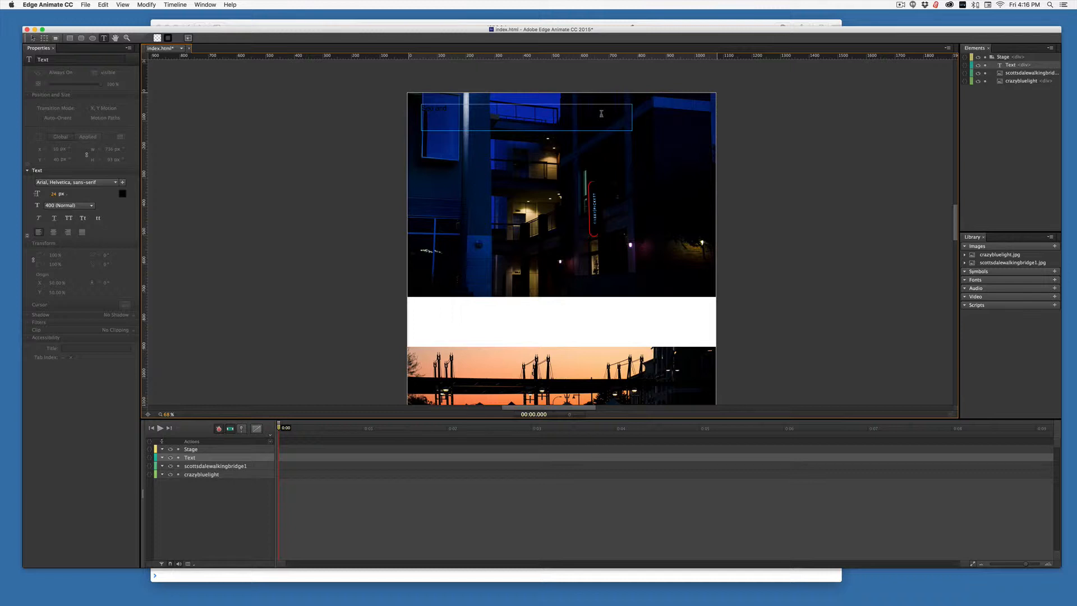
{"action": "type", "text": "be Edge ANimate"}
- Colour the whole heading text white, rgba(255,255,255,1.00)
{"action": "left_click_drag", "start_coordinate": [514, 108], "coordinate": [418, 108]}
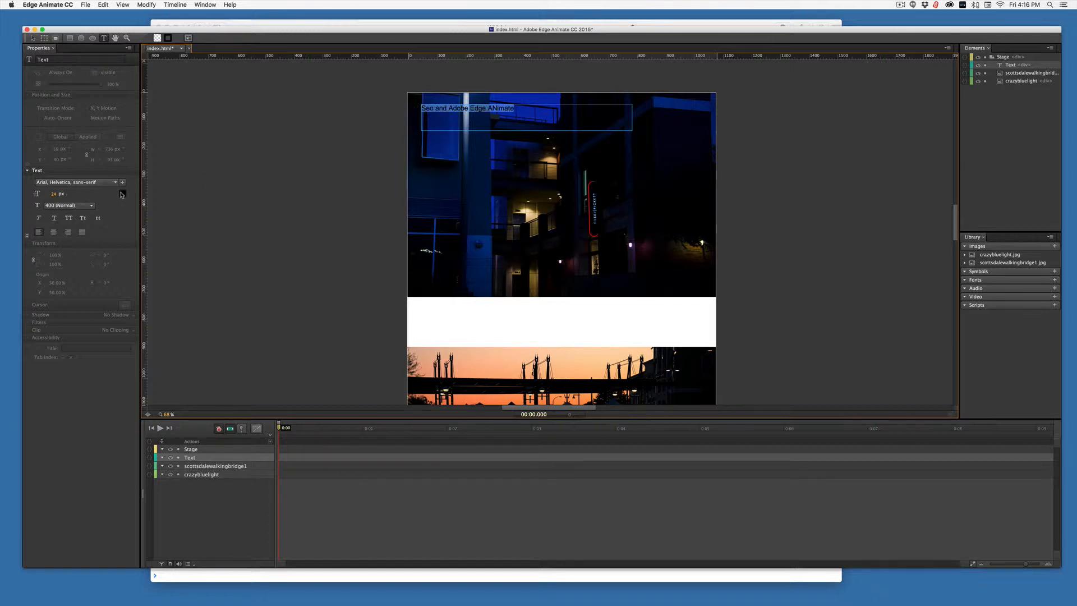
{"action": "left_click", "coordinate": [122, 193]}
{"action": "left_click", "coordinate": [167, 241]}
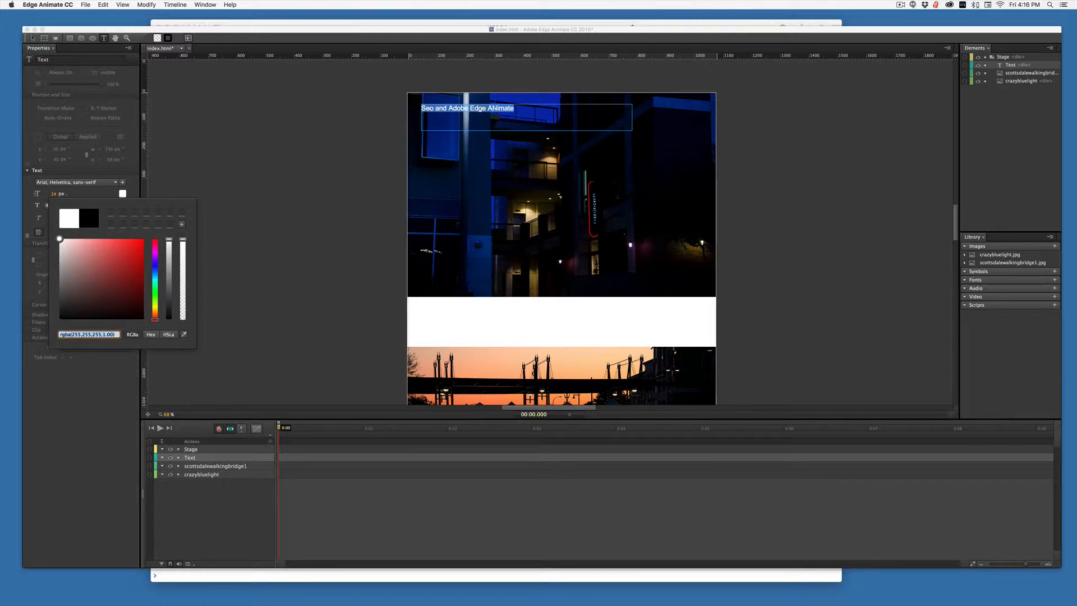
- Correct the heading's capitalization typo so the last word reads "Animate"
{"action": "left_click", "coordinate": [493, 108]}
{"action": "left_click", "coordinate": [495, 108]}
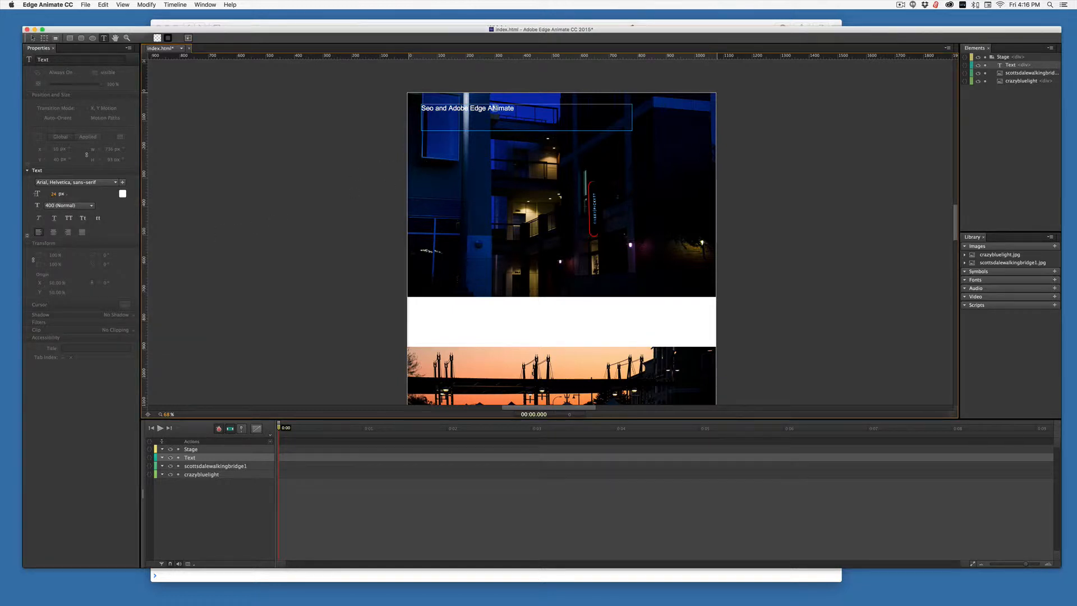
{"action": "key", "text": "BackSpace"}
{"action": "type", "text": "n"}
- Set the heading's font size to 64 px and widen its text box to fit the heading on one line
{"action": "left_click_drag", "start_coordinate": [528, 107], "coordinate": [420, 107]}
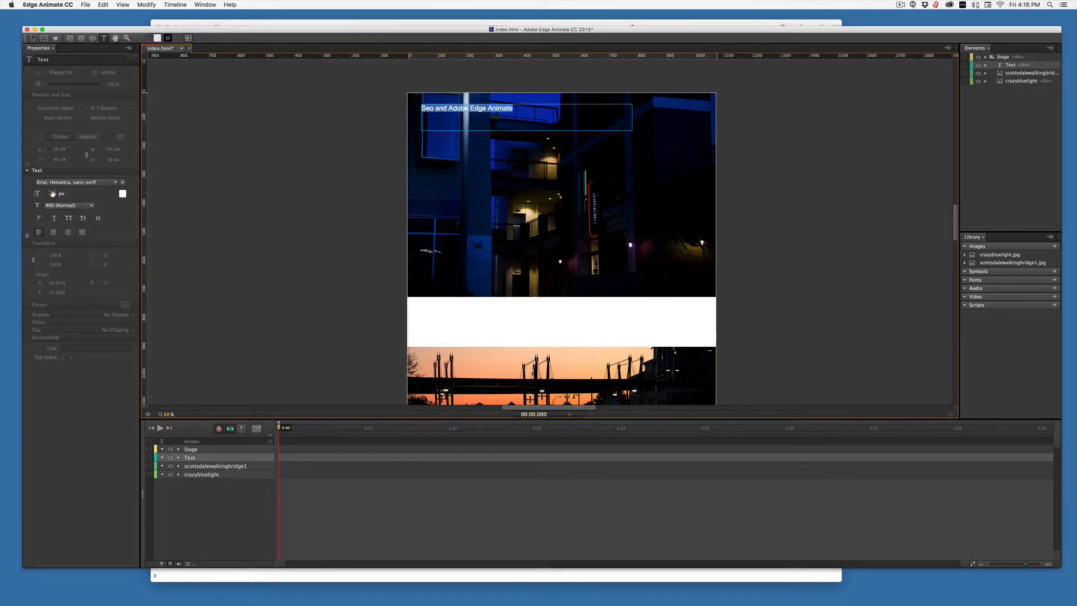
{"action": "left_click_drag", "start_coordinate": [53, 193], "coordinate": [72, 193]}
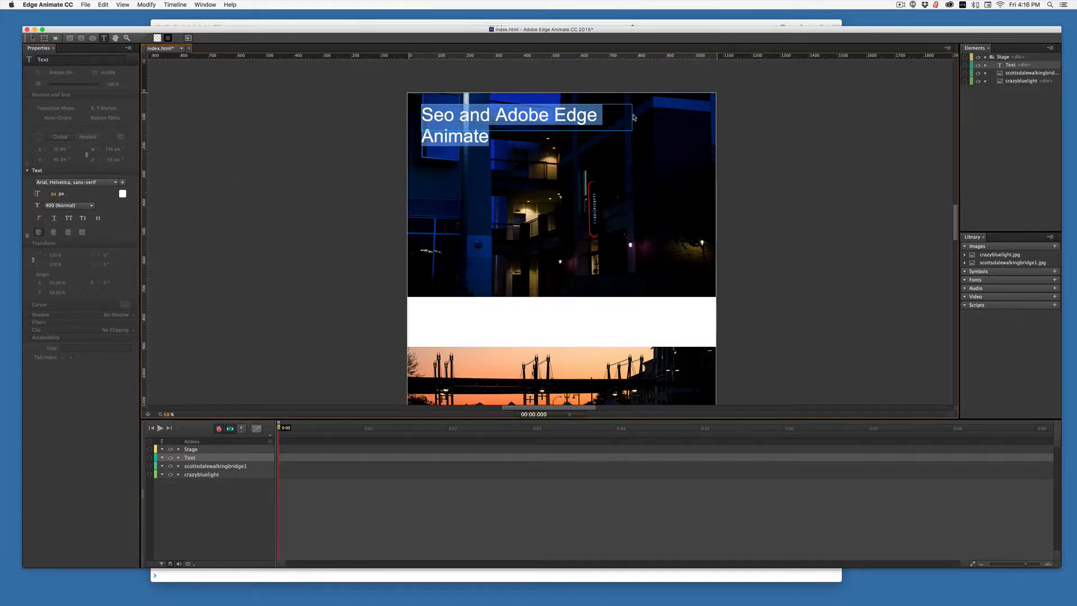
{"action": "key", "text": "Escape"}
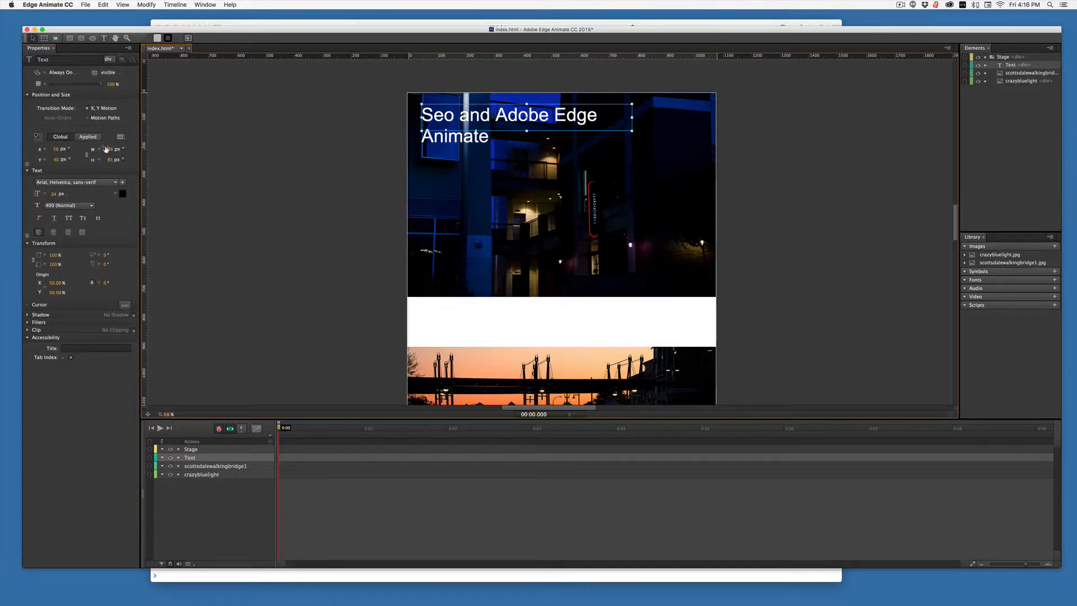
{"action": "left_click_drag", "start_coordinate": [109, 149], "coordinate": [208, 150]}
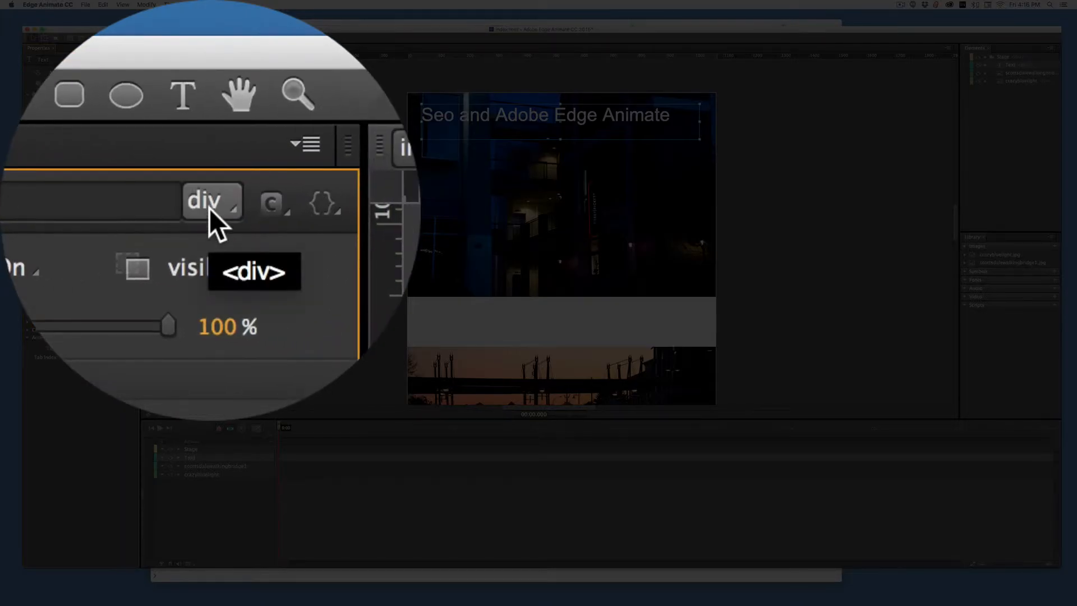
- Change the heading text element's HTML tag to h1 and rename the element "seo"
{"action": "left_click", "coordinate": [209, 207]}
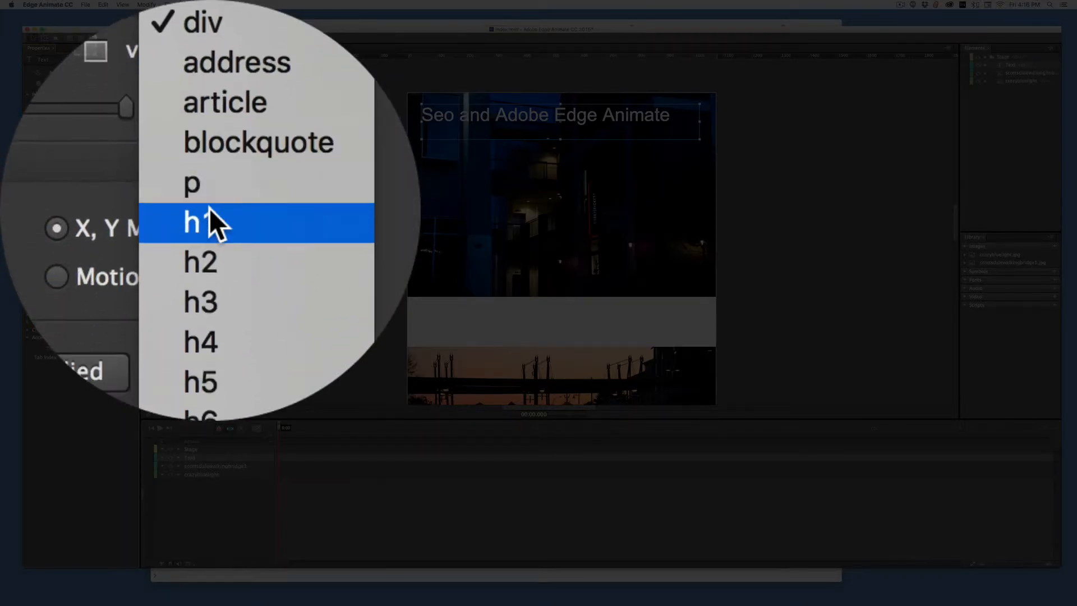
{"action": "left_click", "coordinate": [210, 209]}
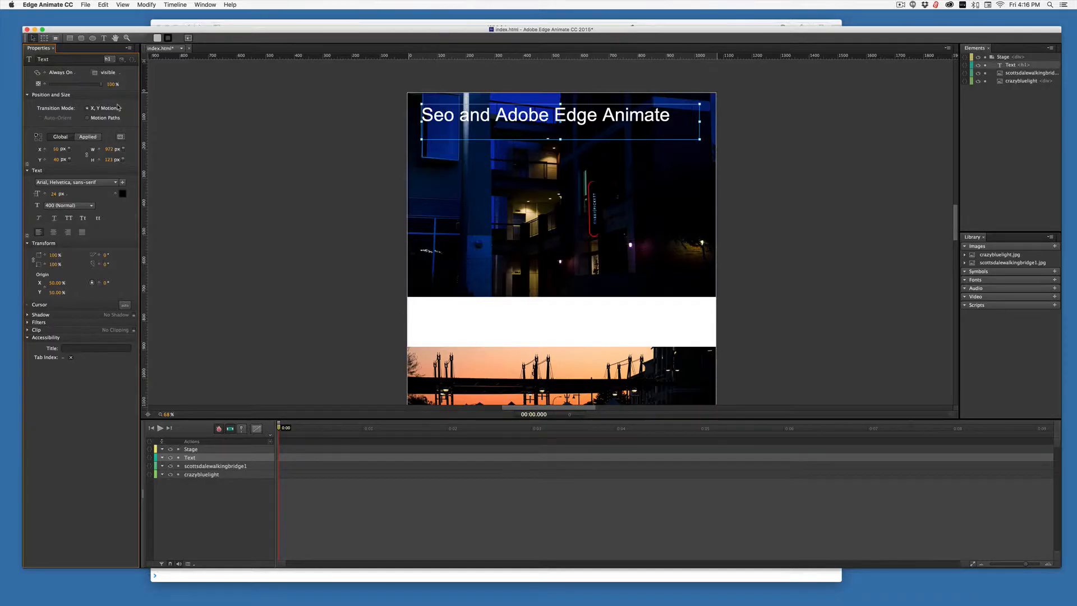
{"action": "left_click", "coordinate": [46, 60]}
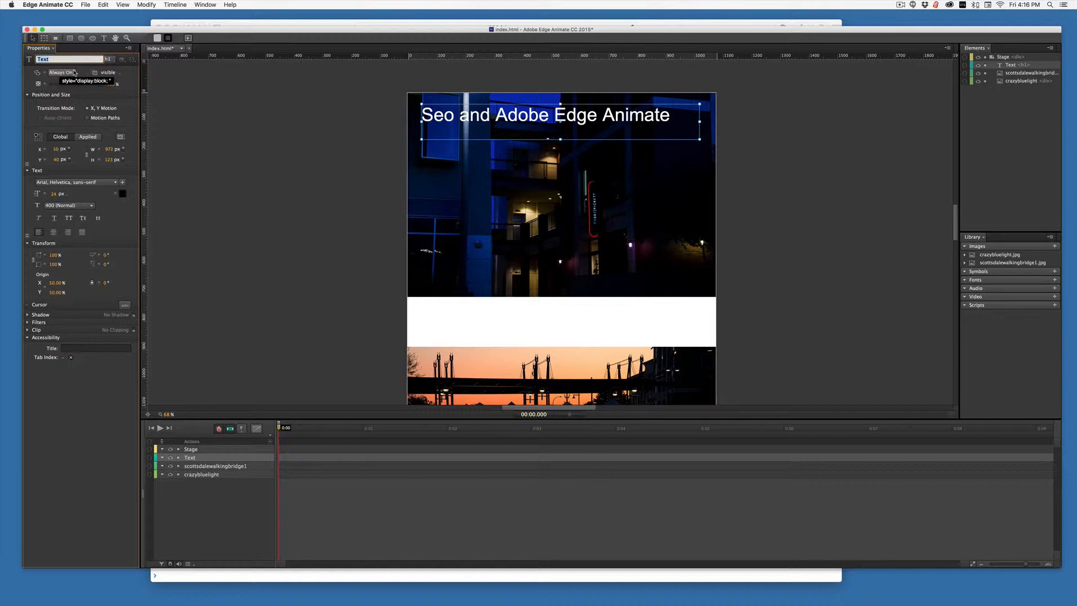
{"action": "type", "text": "Seo"}
{"action": "key", "text": "Return"}
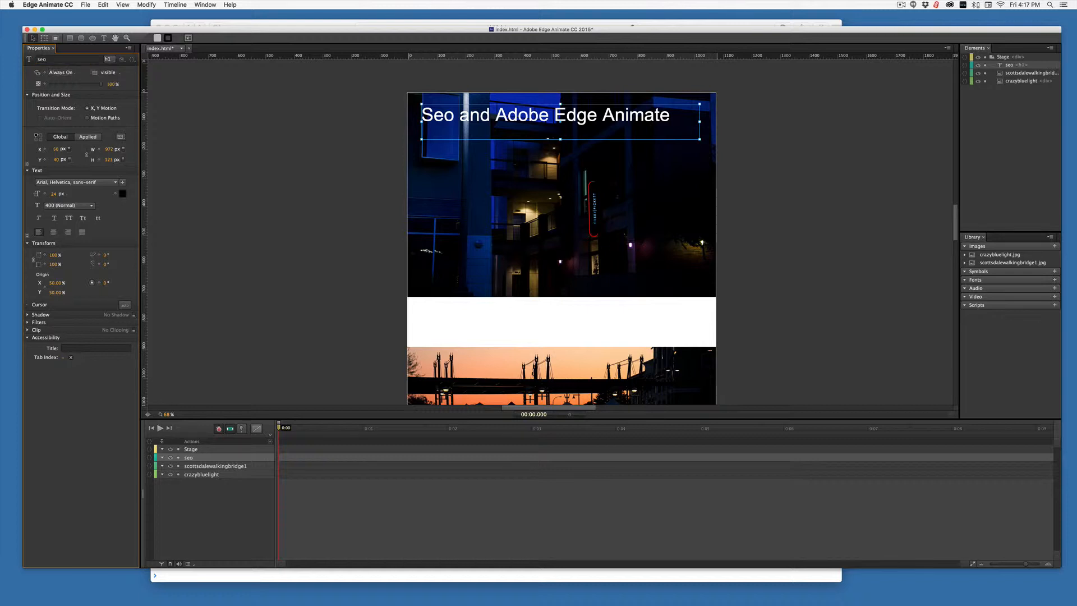
{"action": "left_click", "coordinate": [442, 115]}
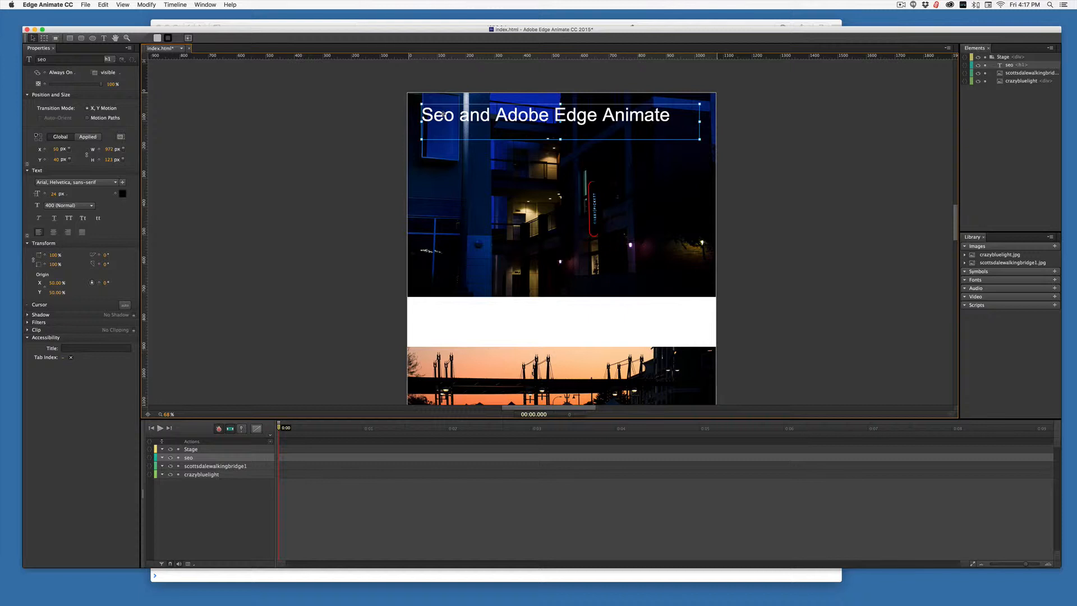
- Add the Josefin Sans font from Edge Web Fonts and apply it to the heading
{"action": "left_click", "coordinate": [97, 183]}
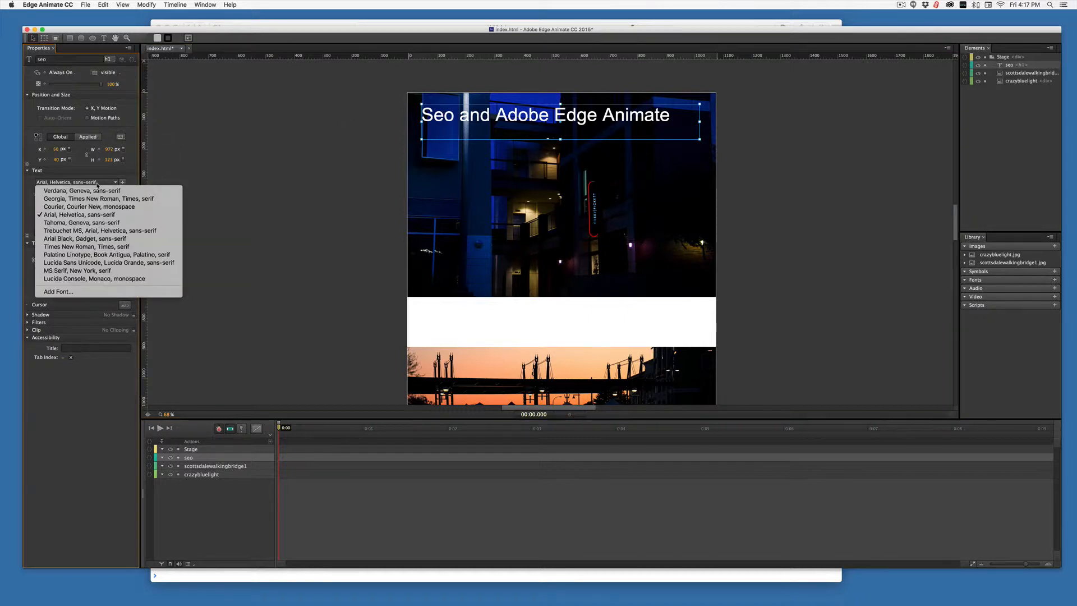
{"action": "left_click", "coordinate": [97, 183]}
{"action": "left_click", "coordinate": [97, 183]}
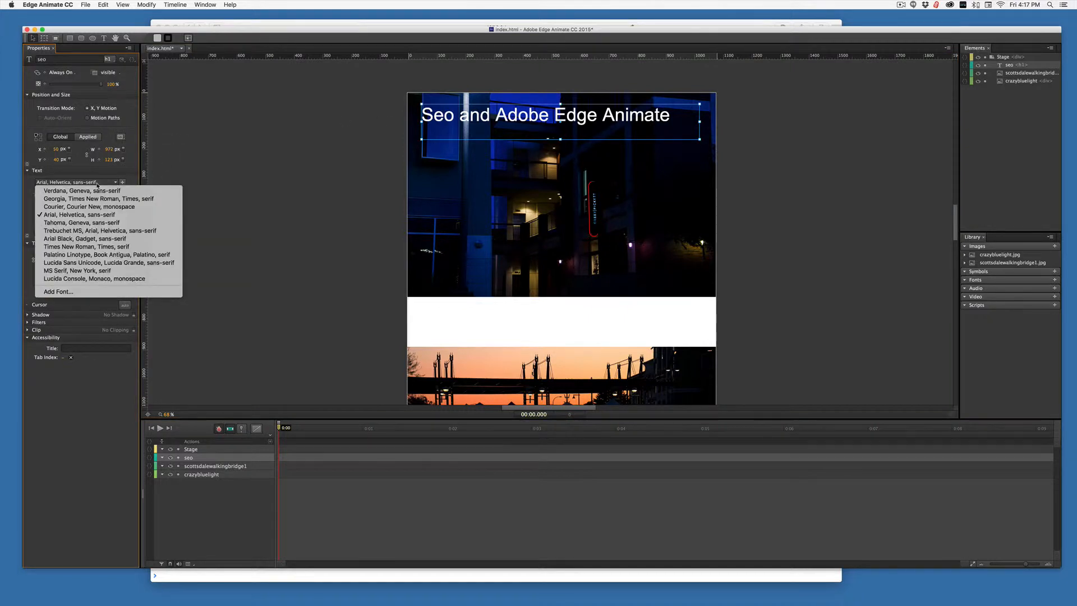
{"action": "left_click", "coordinate": [78, 292]}
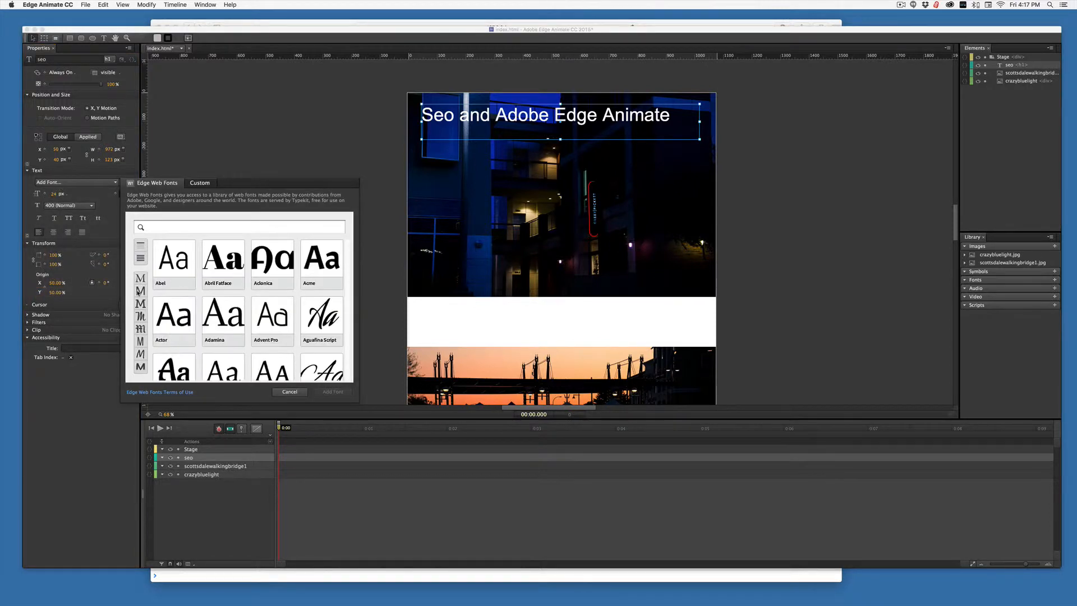
{"action": "left_click", "coordinate": [140, 291]}
{"action": "scroll", "coordinate": [275, 303], "scroll_direction": "down", "scroll_amount": 5}
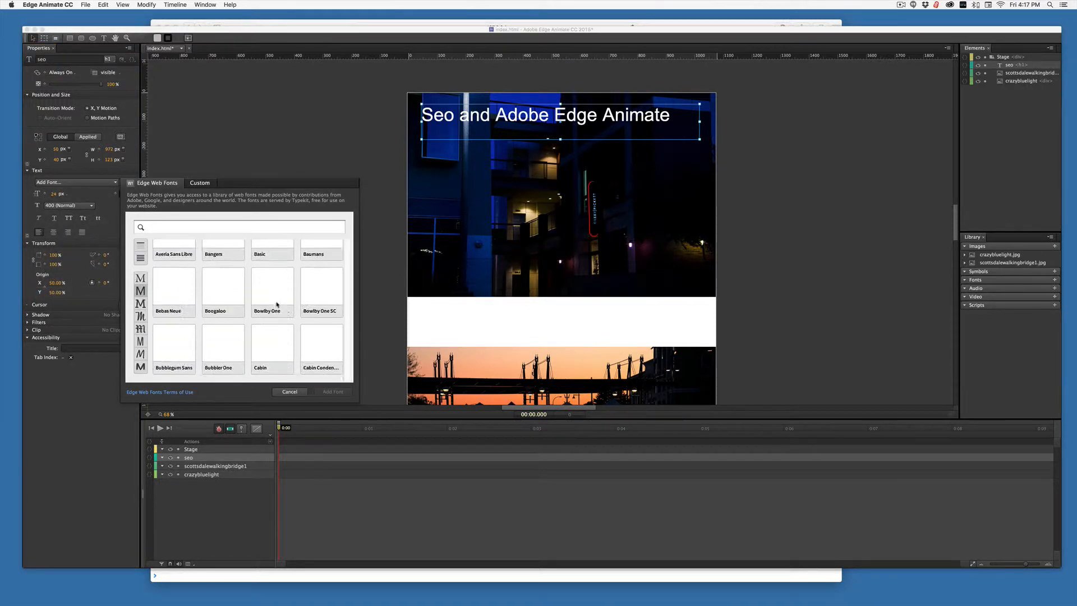
{"action": "scroll", "coordinate": [277, 305], "scroll_direction": "down", "scroll_amount": 8}
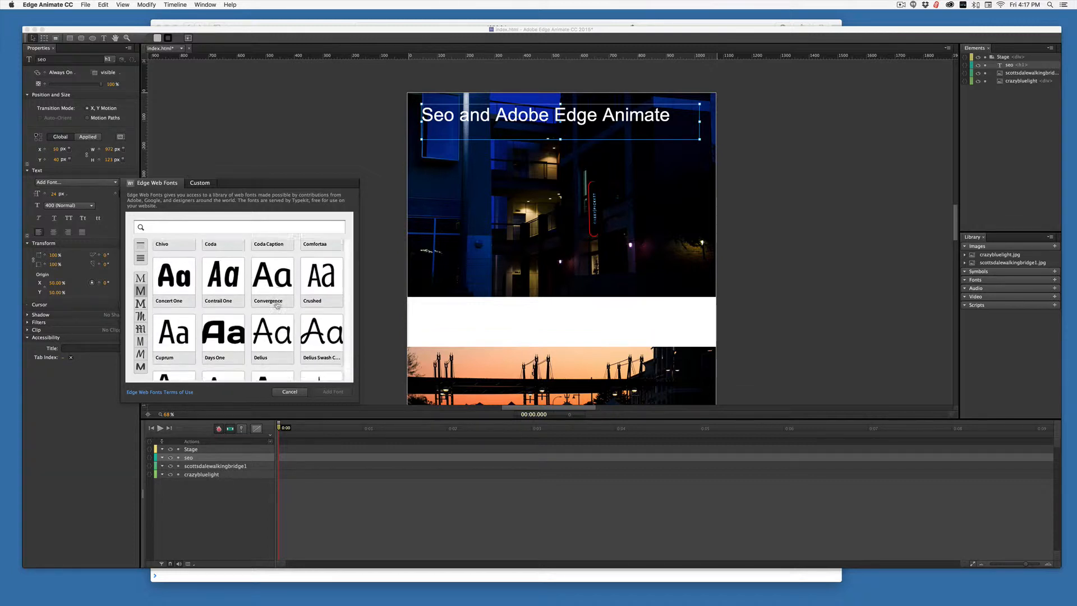
{"action": "scroll", "coordinate": [277, 306], "scroll_direction": "down", "scroll_amount": 10}
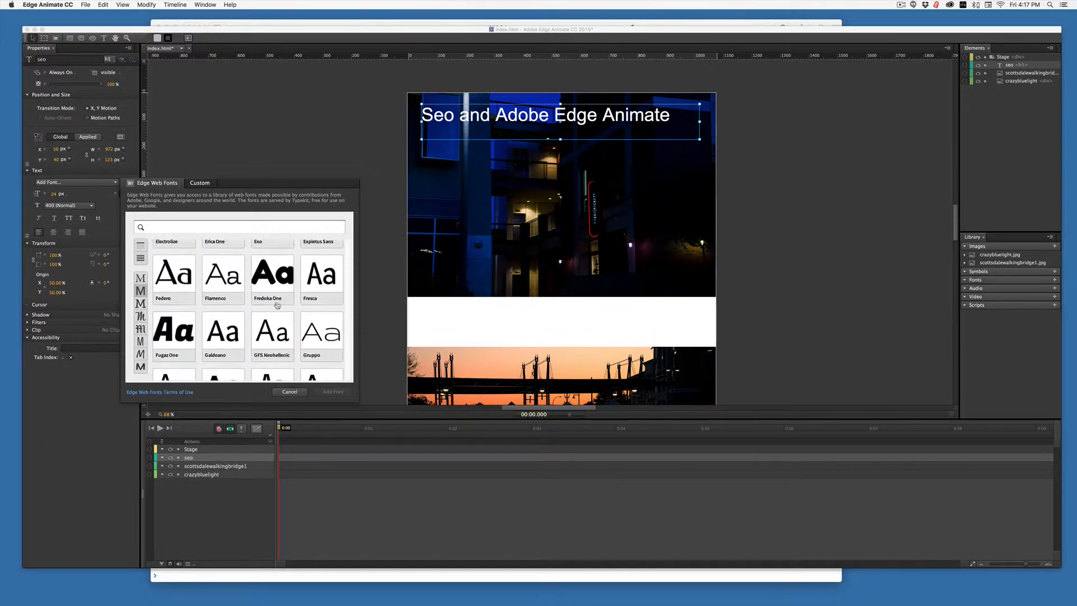
{"action": "scroll", "coordinate": [277, 305], "scroll_direction": "down", "scroll_amount": 8}
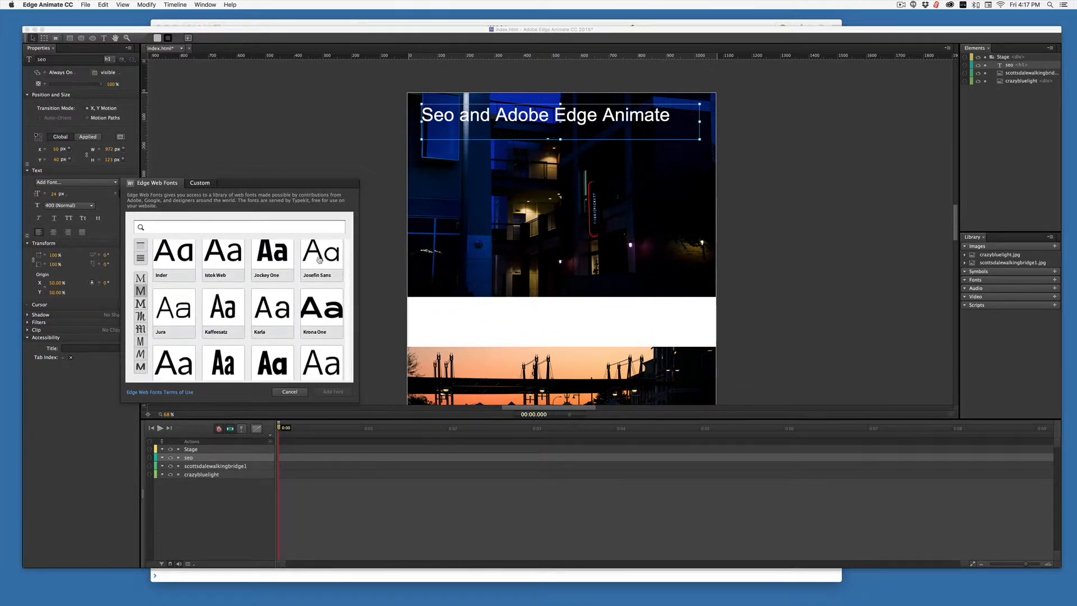
{"action": "left_click", "coordinate": [318, 259]}
{"action": "left_click", "coordinate": [333, 391]}
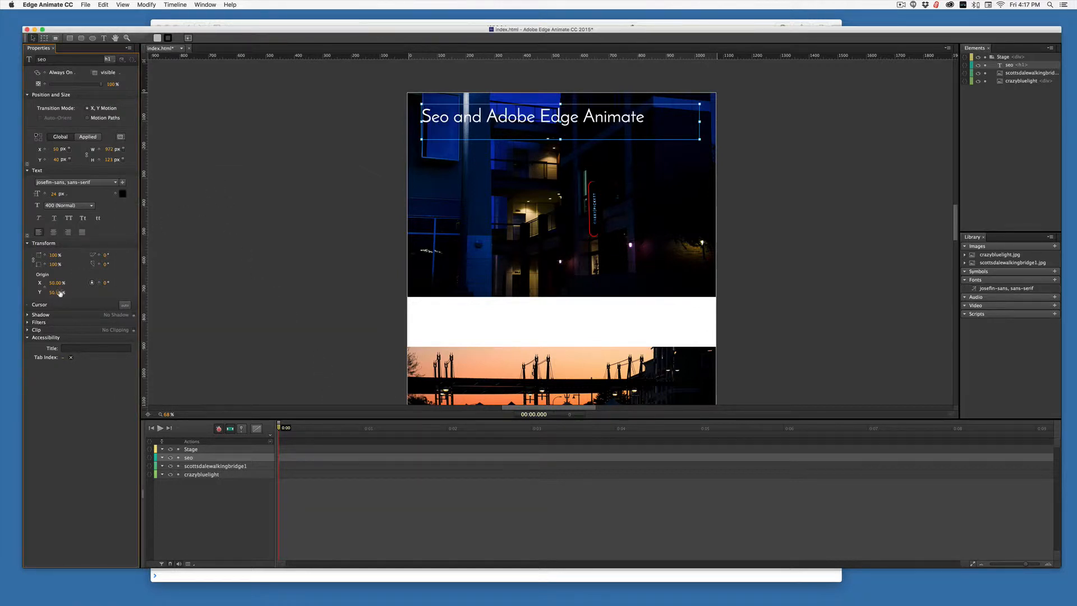
- Enlarge the whole heading text to about 78 px so it nearly fills its text box on one line
{"action": "left_click_drag", "start_coordinate": [53, 193], "coordinate": [60, 193]}
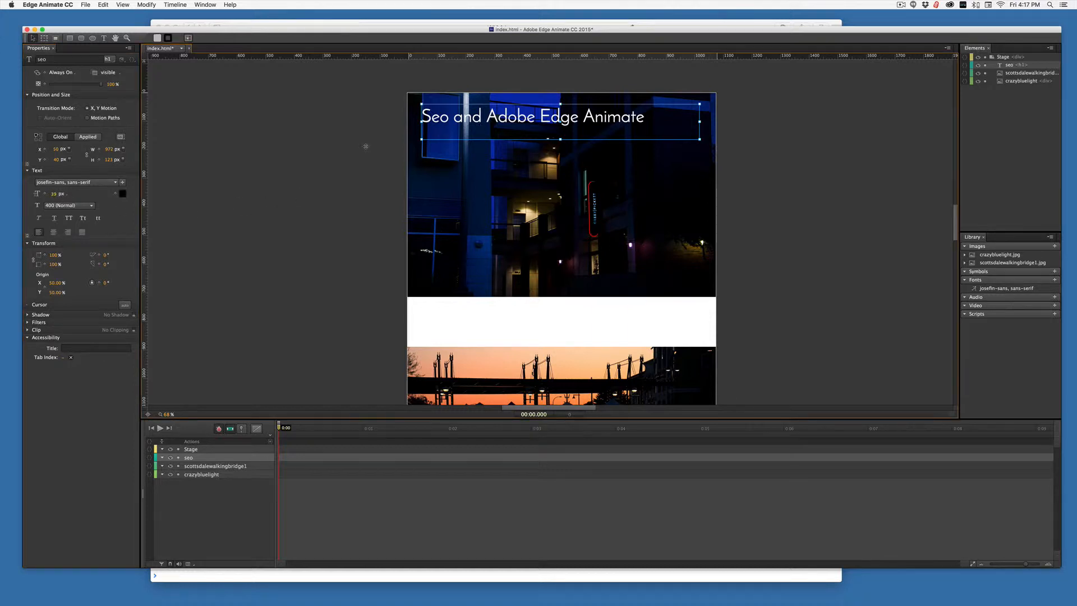
{"action": "left_click_drag", "start_coordinate": [54, 195], "coordinate": [63, 194]}
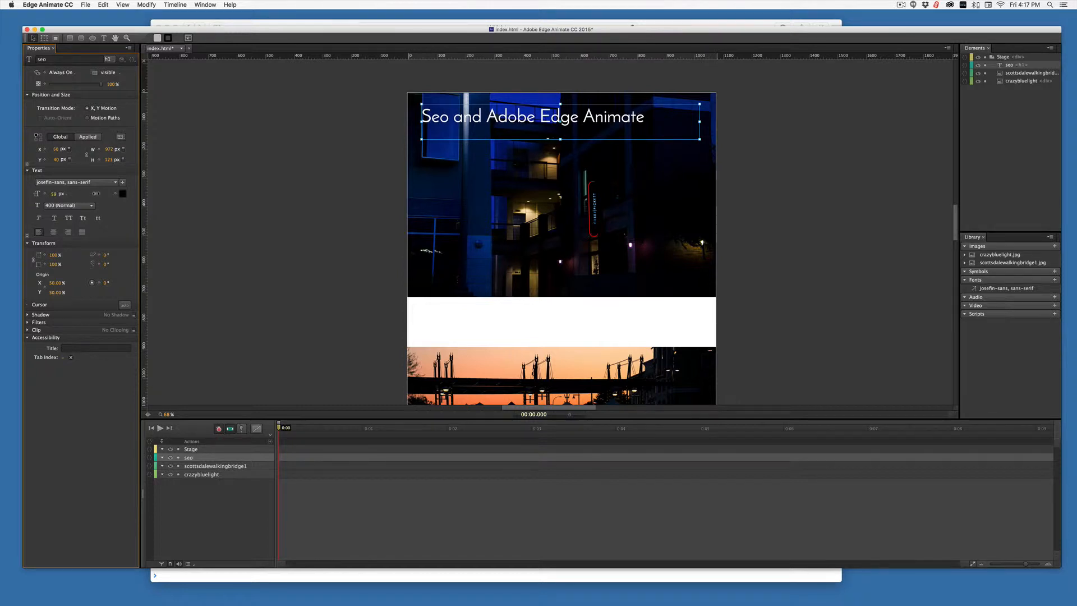
{"action": "double_click", "coordinate": [588, 127]}
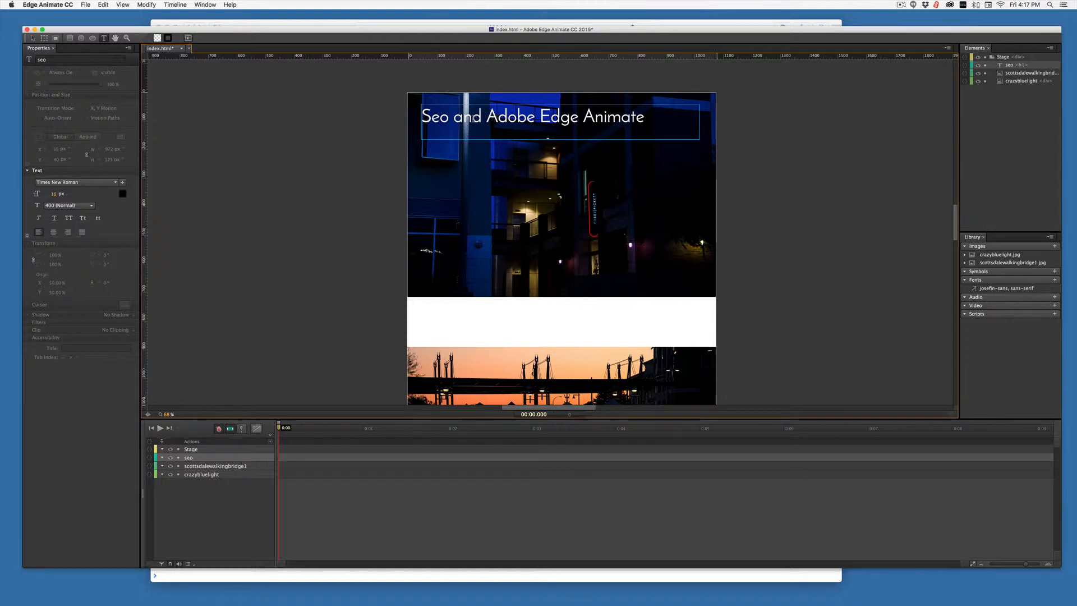
{"action": "left_click_drag", "start_coordinate": [421, 116], "coordinate": [683, 118]}
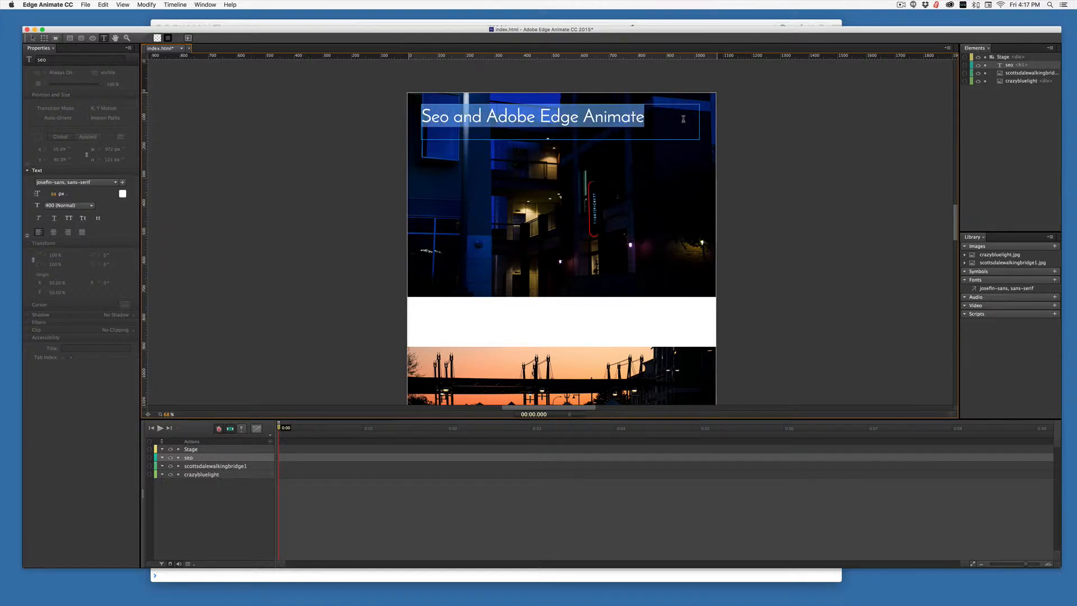
{"action": "left_click_drag", "start_coordinate": [52, 194], "coordinate": [59, 194]}
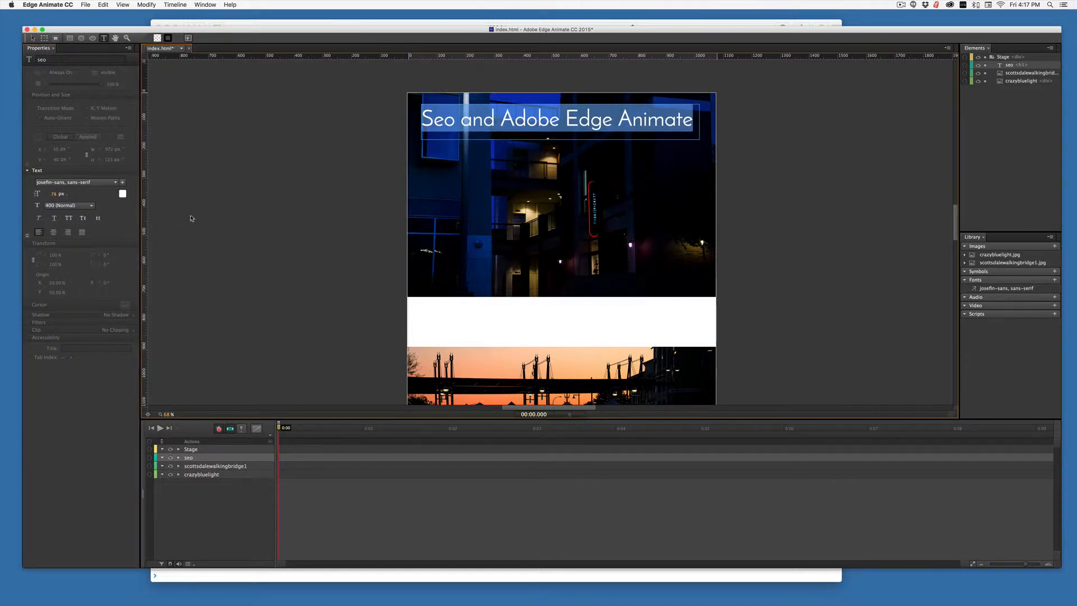
{"action": "key", "text": "Escape"}
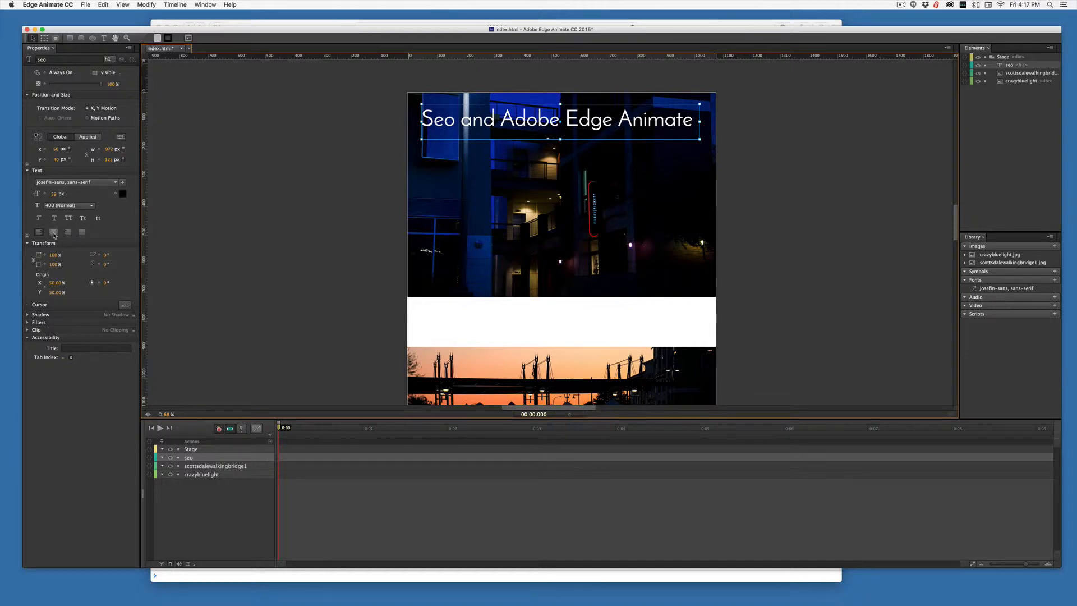
- Centre the heading text within its box and move the box to about X 67 px, Y 50 px
{"action": "left_click", "coordinate": [53, 232]}
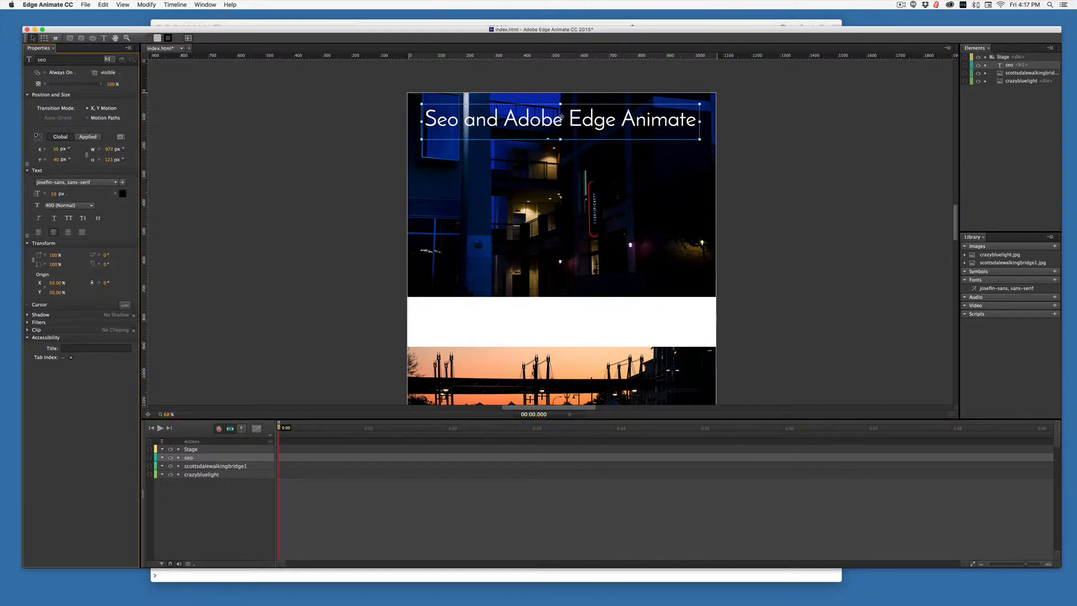
{"action": "left_click_drag", "start_coordinate": [562, 116], "coordinate": [568, 120]}
{"action": "left_click", "coordinate": [314, 222]}
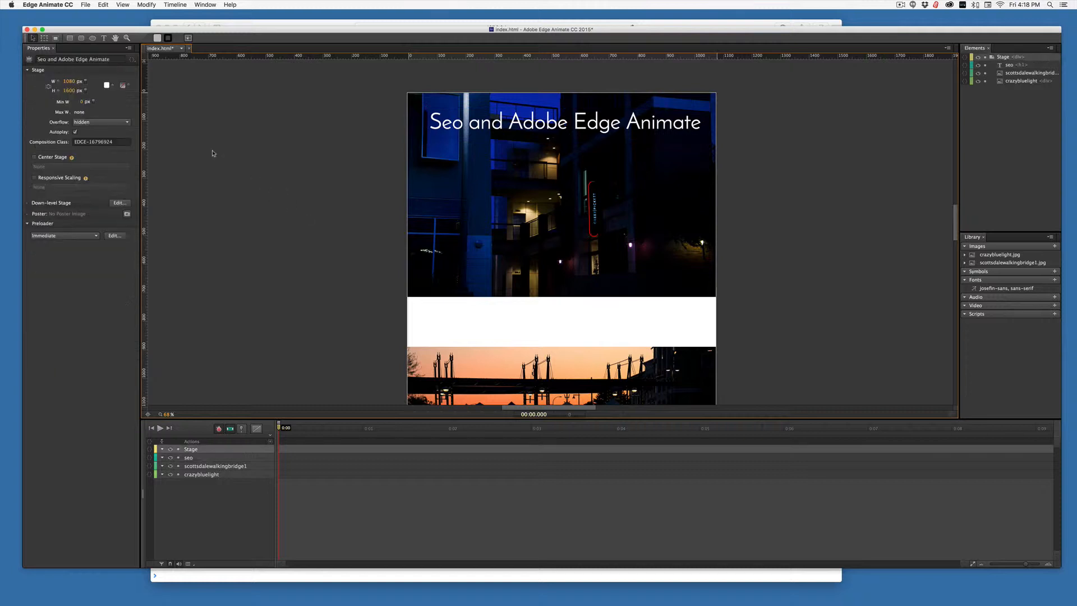
{"action": "left_click", "coordinate": [469, 125]}
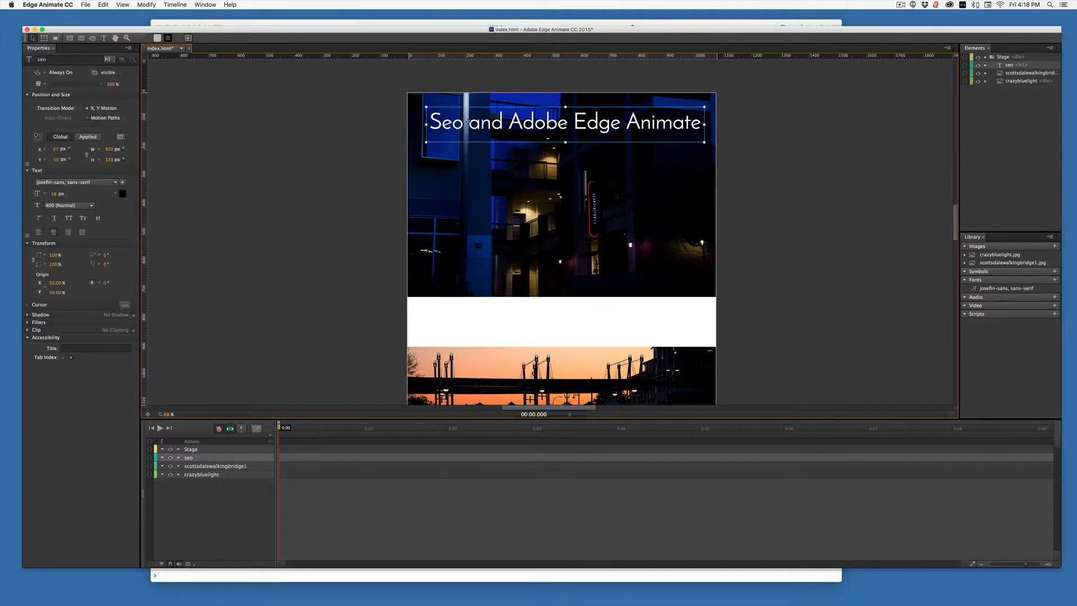
- Preview the composition in Safari and show the Web Inspector for the page
{"action": "key", "text": "super+Return"}
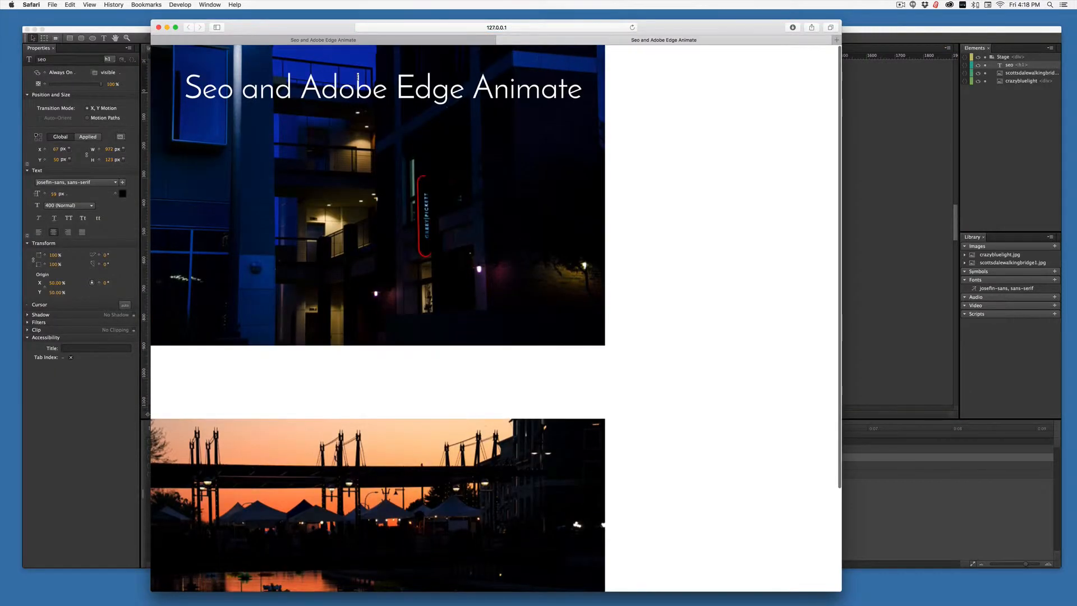
{"action": "left_click", "coordinate": [181, 5]}
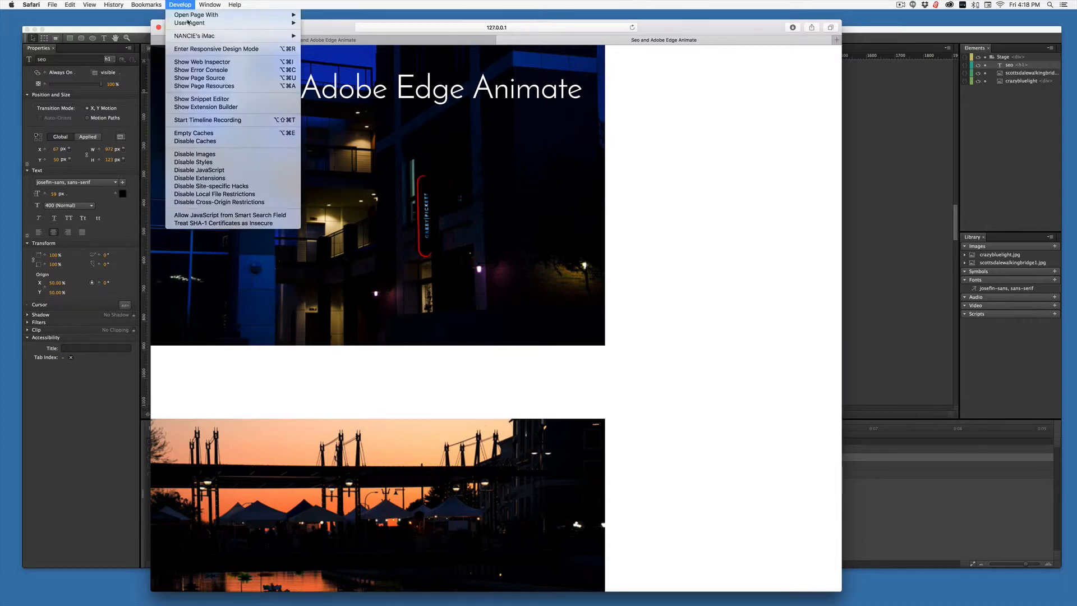
{"action": "left_click", "coordinate": [191, 62]}
{"action": "scroll", "coordinate": [542, 249], "scroll_direction": "down", "scroll_amount": 3}
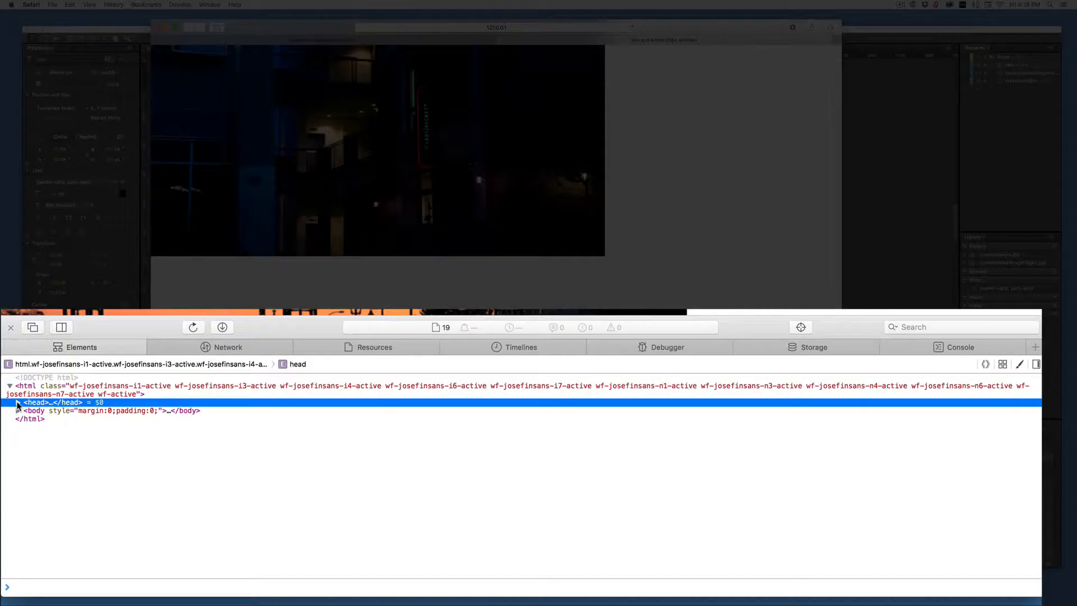
- Expand the page's head, body and Stage div in the inspector and examine the title and the h1 heading element
{"action": "left_click", "coordinate": [162, 463]}
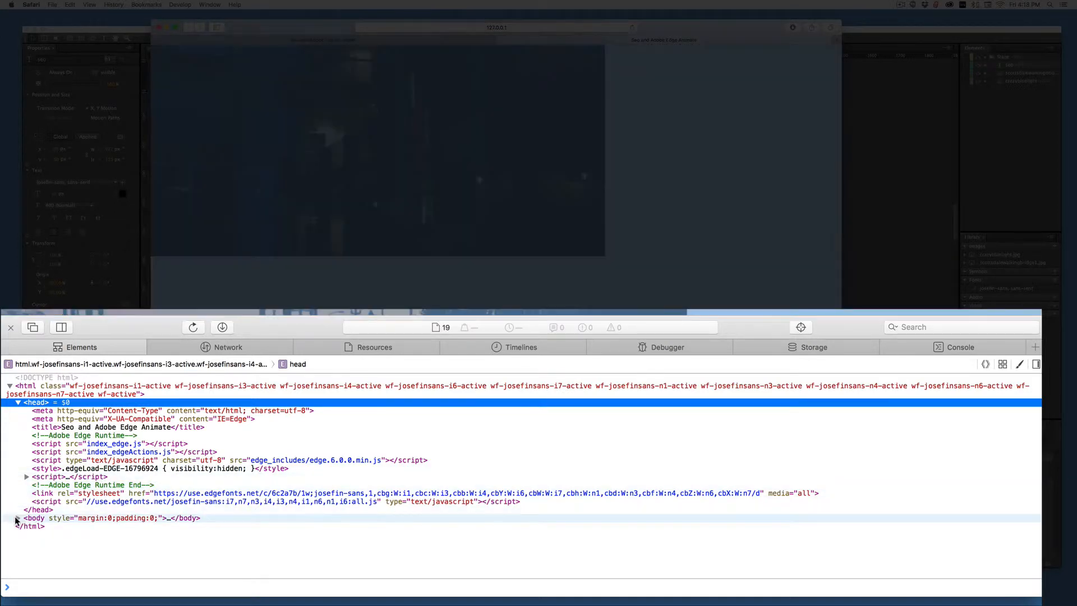
{"action": "left_click", "coordinate": [18, 518]}
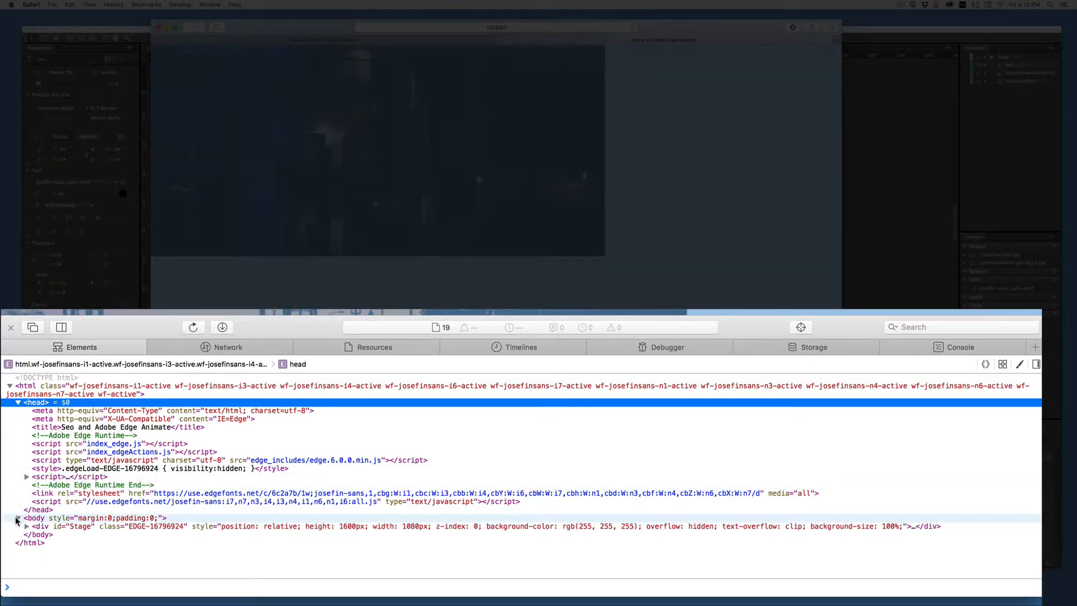
{"action": "left_click", "coordinate": [26, 526]}
{"action": "scroll", "coordinate": [106, 536], "scroll_direction": "down", "scroll_amount": 2}
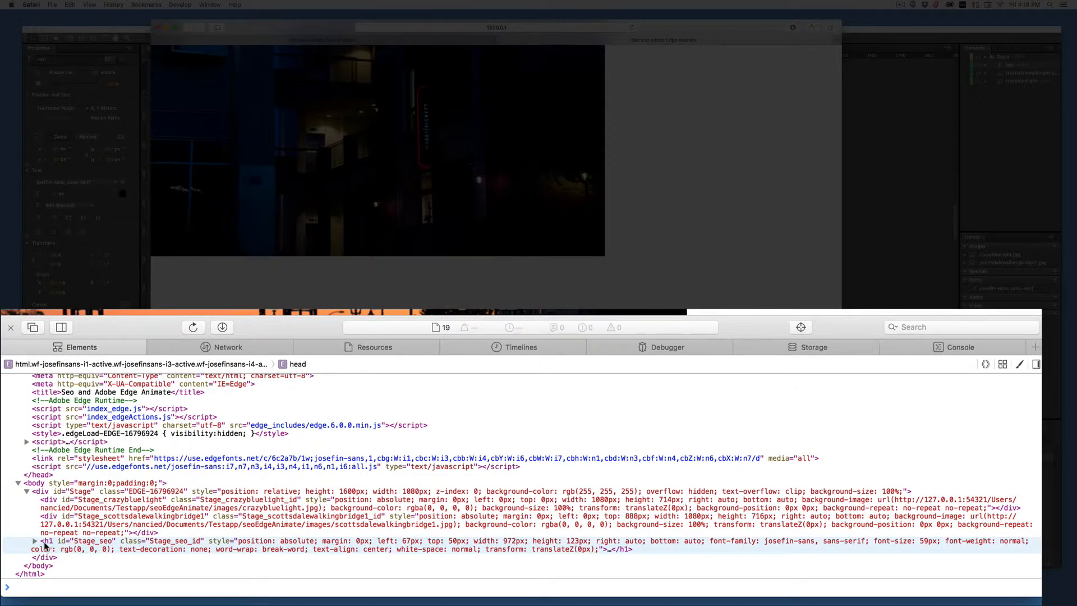
{"action": "left_click", "coordinate": [41, 543]}
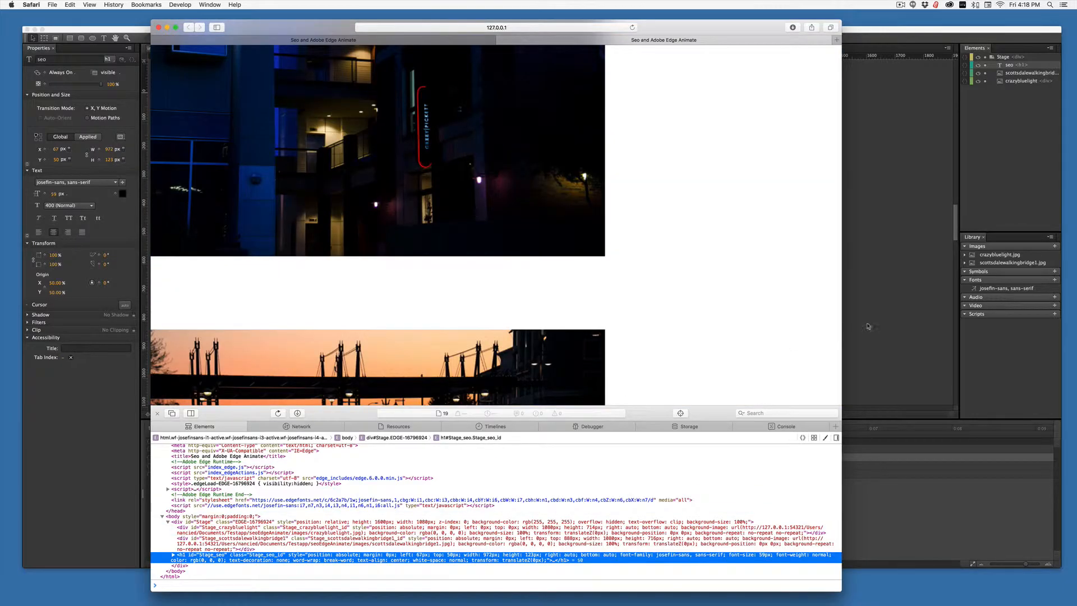
- Switch back to Edge Animate, show the Code window and add a compositionReady event handler to the Stage
{"action": "left_click", "coordinate": [880, 322]}
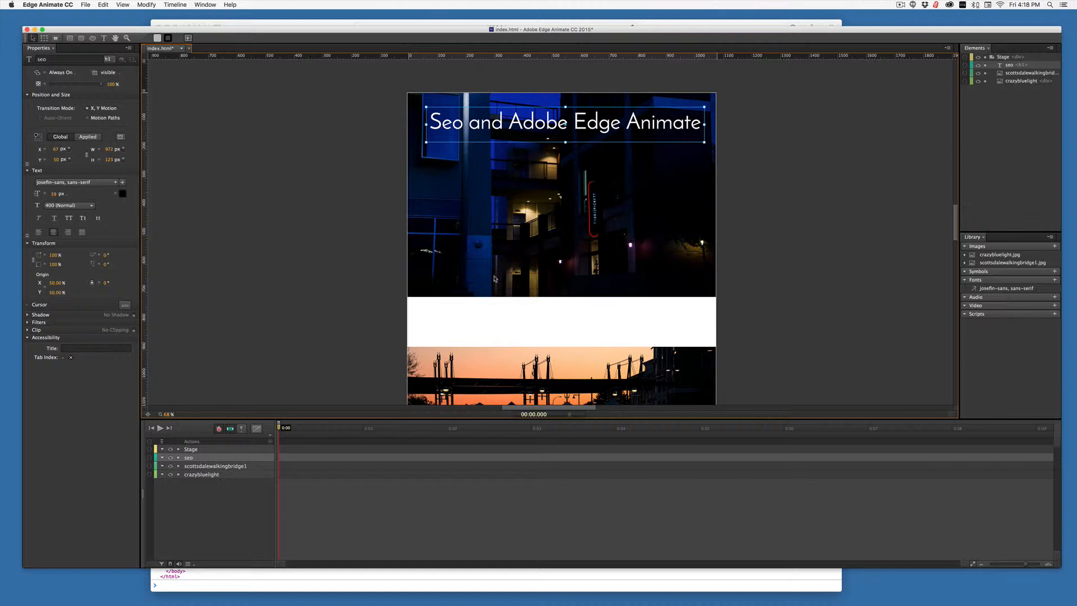
{"action": "left_click", "coordinate": [195, 6]}
{"action": "left_click", "coordinate": [207, 75]}
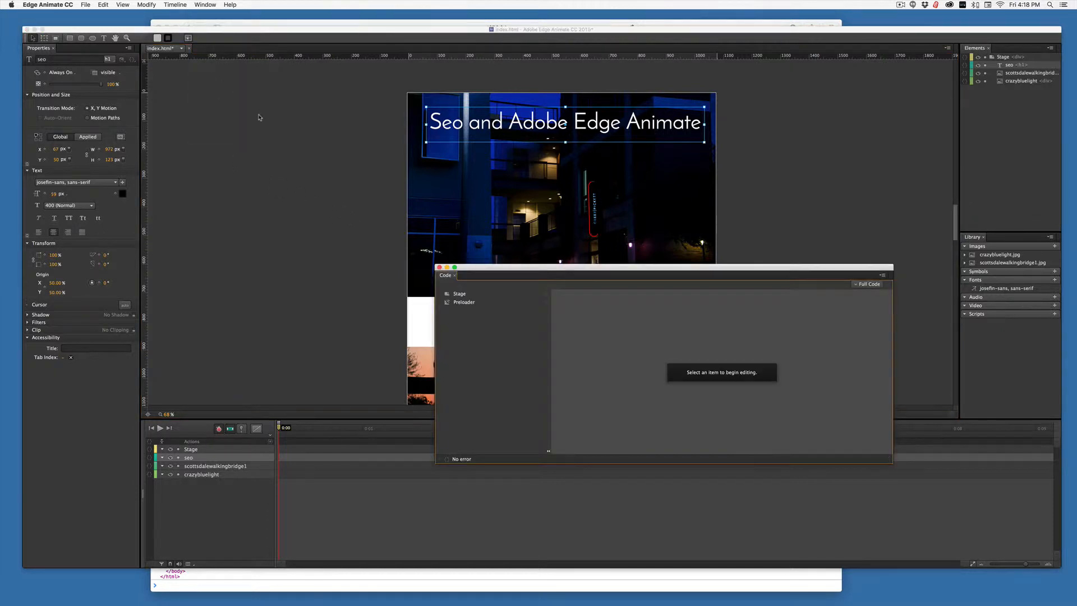
{"action": "left_click", "coordinate": [461, 294]}
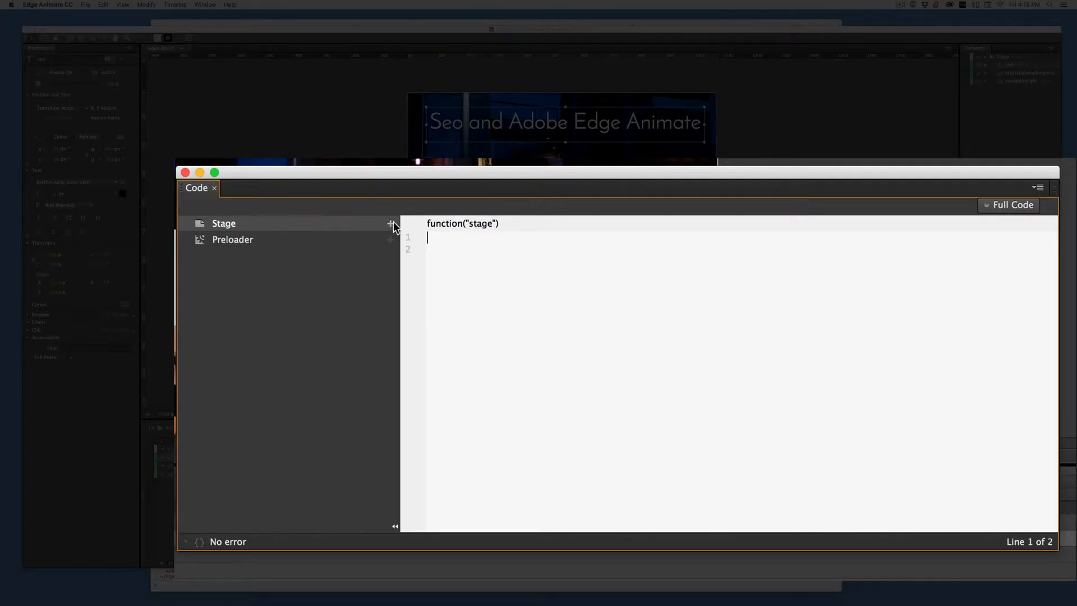
{"action": "left_click", "coordinate": [391, 224]}
{"action": "left_click", "coordinate": [516, 264]}
{"action": "left_click", "coordinate": [513, 274]}
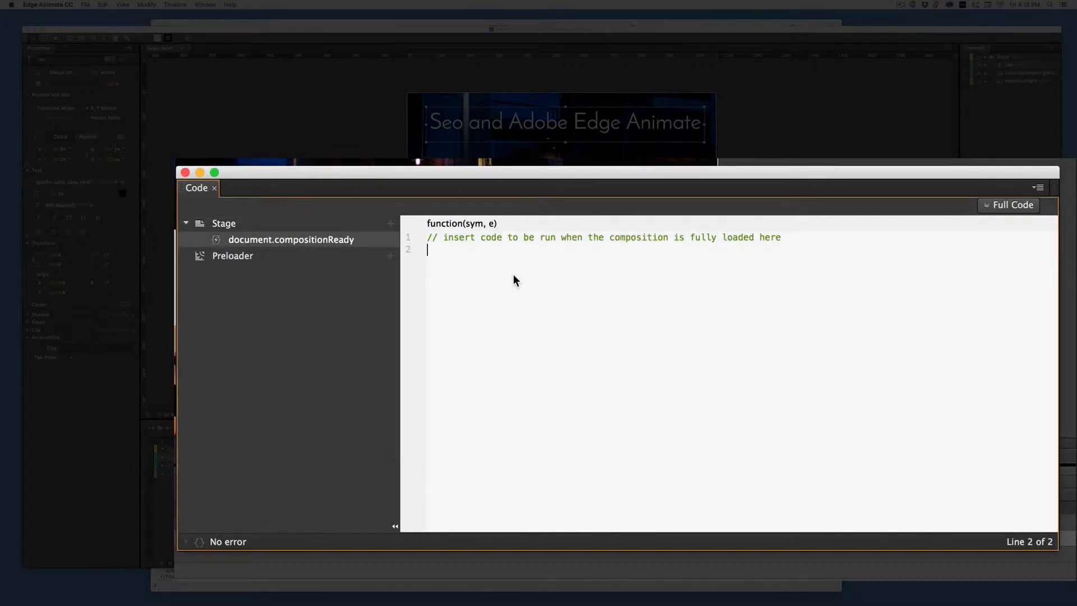
- Write the line $("head").append("<meta name='description' content=''"); in the compositionReady handler
{"action": "type", "text": "$(\""}
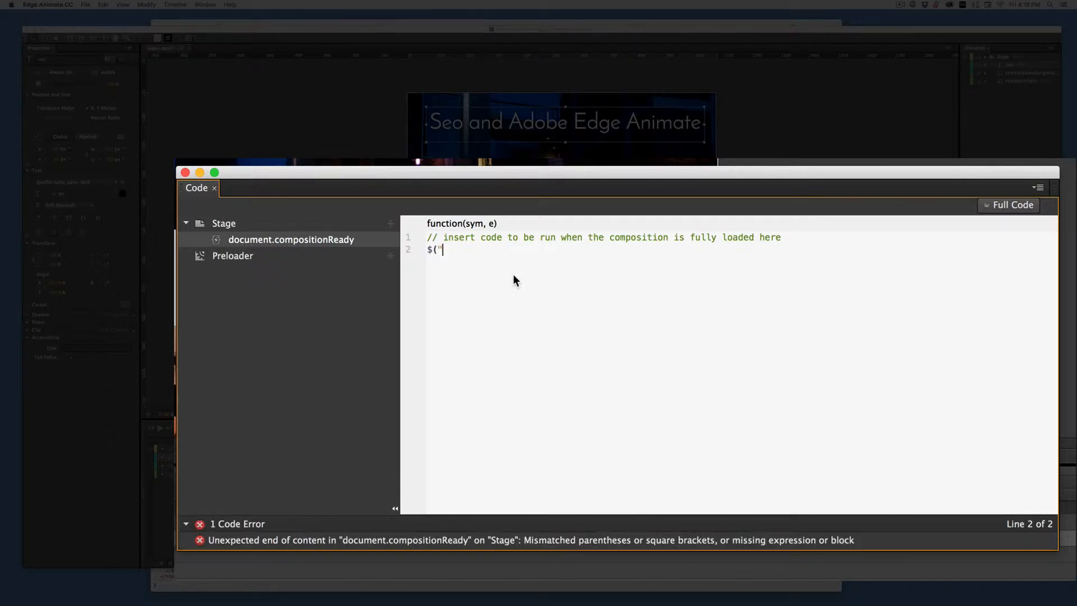
{"action": "type", "text": "he"}
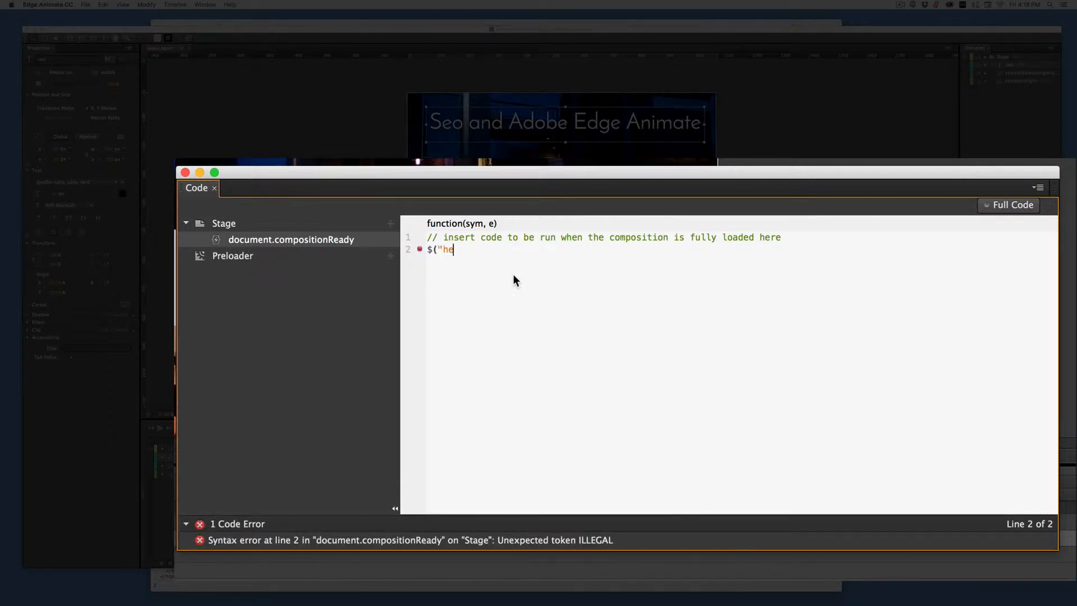
{"action": "type", "text": "ad\").append(\"<meta"}
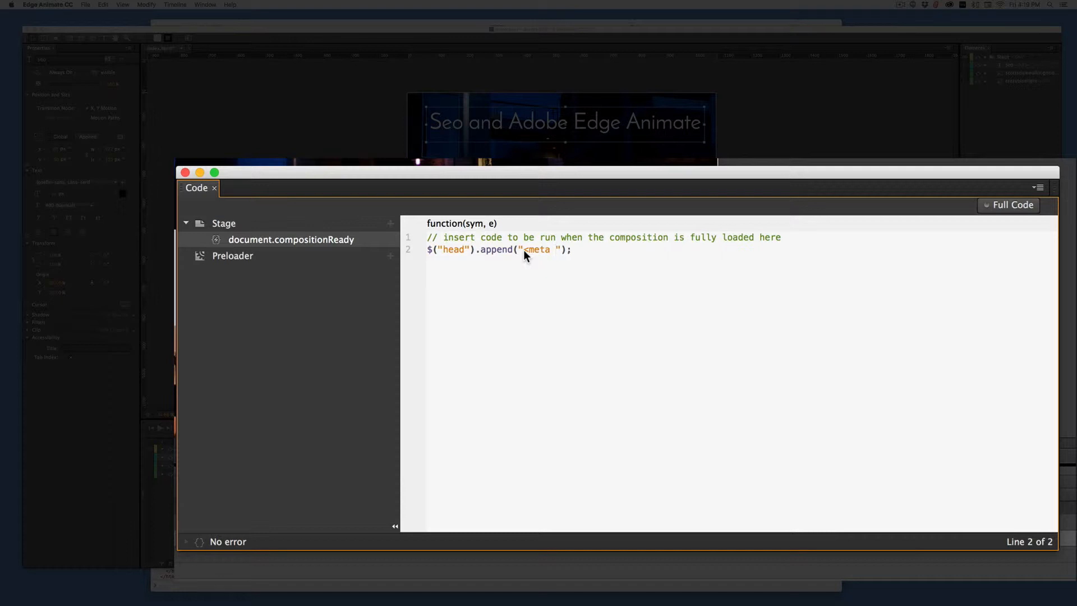
{"action": "type", "text": "name='description'"}
{"action": "type", "text": "content=''"}
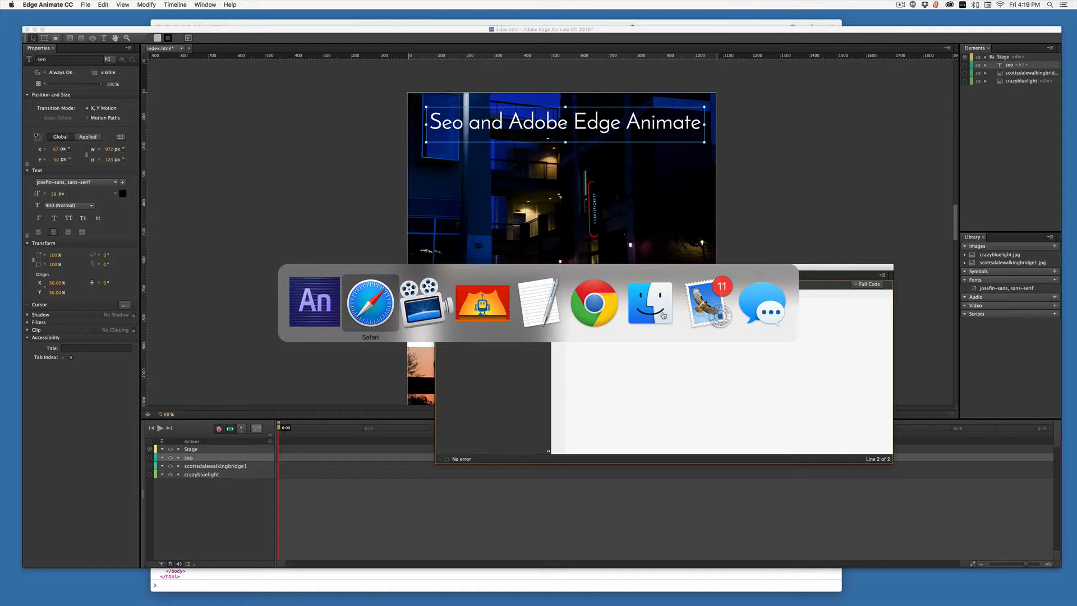
- Copy the paragraph starting "Nothing like capturing the Scottsdale's city lights" from TextEdit and paste it between the content quotes of the meta tag
{"action": "key", "text": "super+Tab"}
{"action": "key", "text": "super+Tab"}
{"action": "key", "text": "super+Tab"}
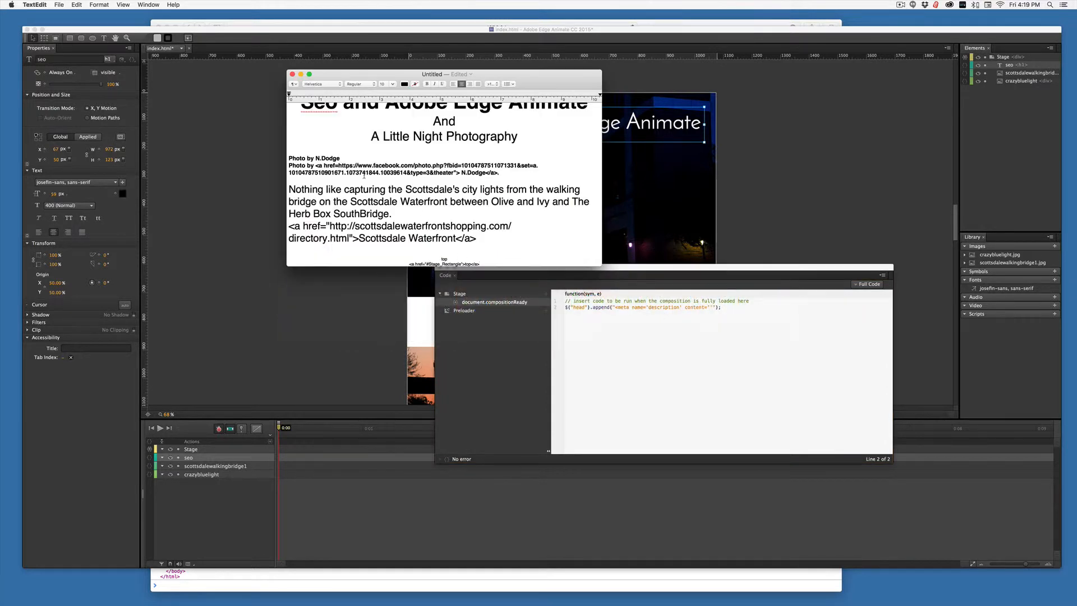
{"action": "left_click", "coordinate": [363, 173]}
{"action": "scroll", "coordinate": [361, 189], "scroll_direction": "up", "scroll_amount": 2}
{"action": "scroll", "coordinate": [365, 187], "scroll_direction": "down", "scroll_amount": 3}
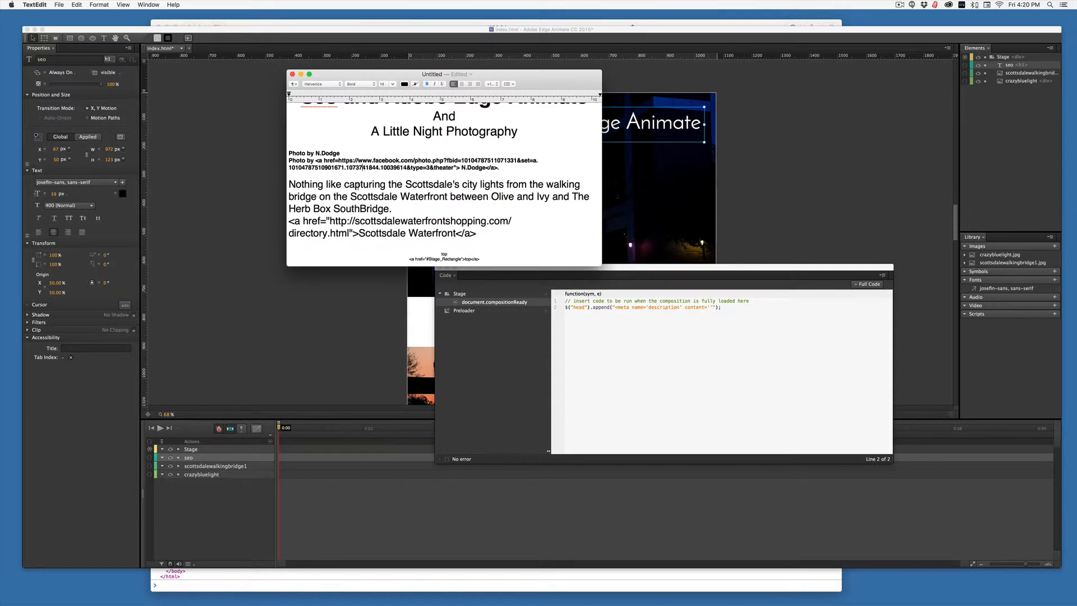
{"action": "left_click_drag", "start_coordinate": [289, 184], "coordinate": [409, 207]}
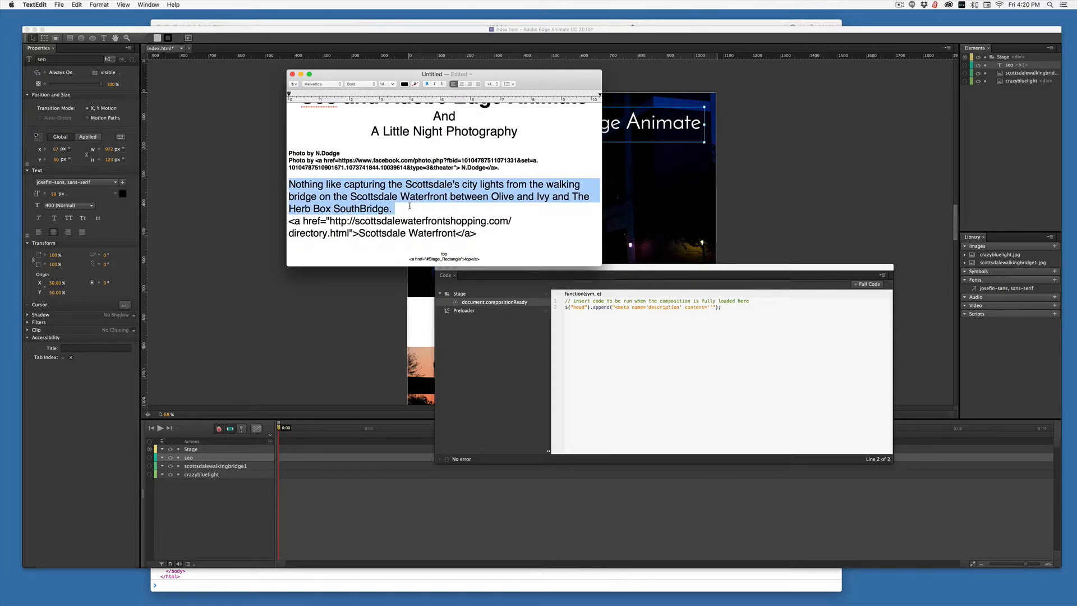
{"action": "left_click", "coordinate": [656, 383]}
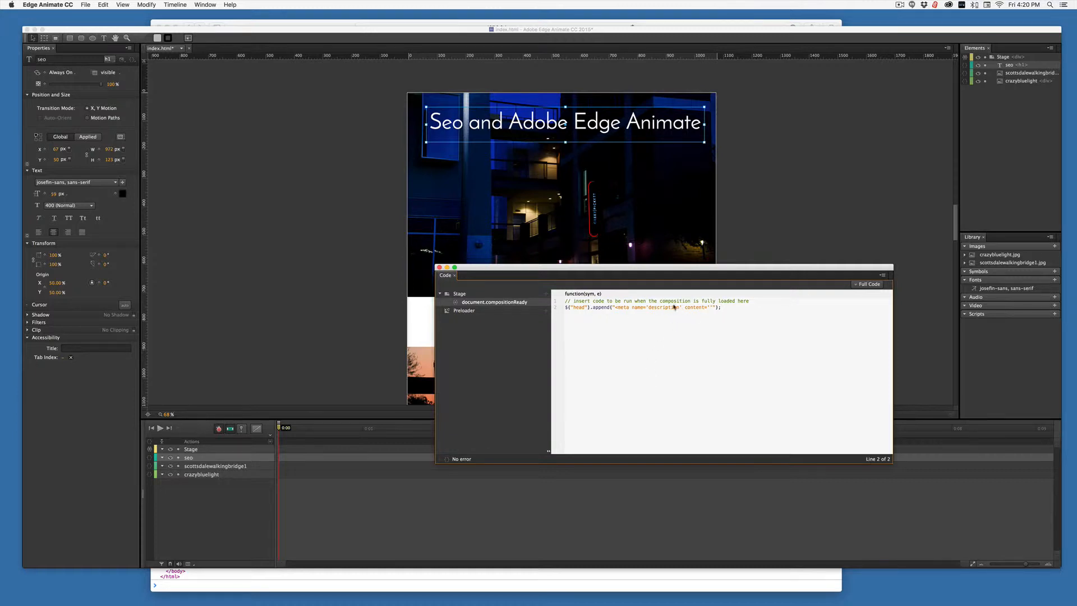
{"action": "left_click", "coordinate": [711, 308]}
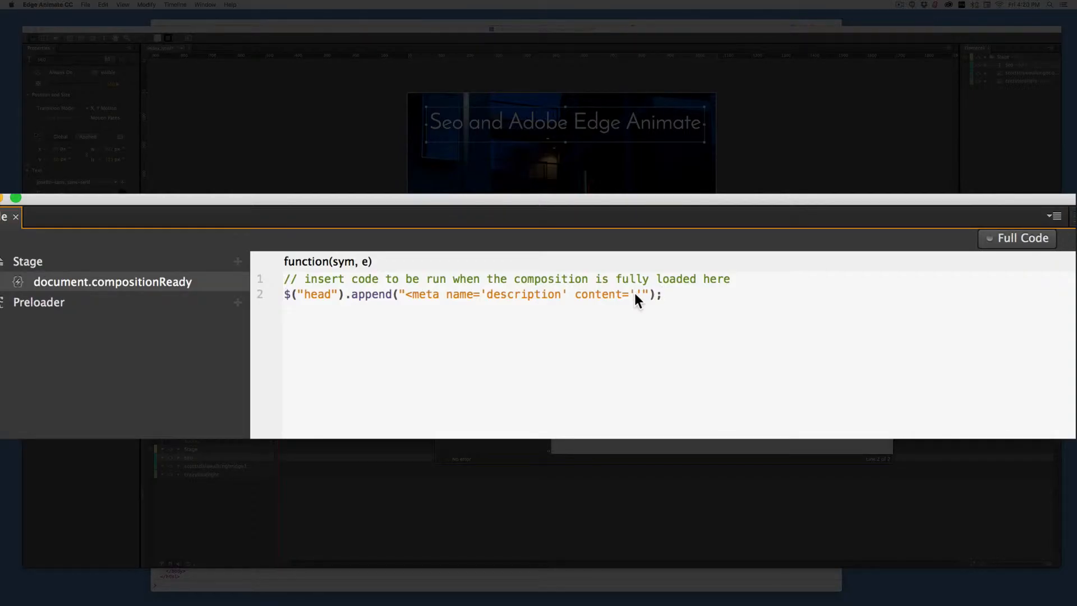
{"action": "key", "text": "super+v"}
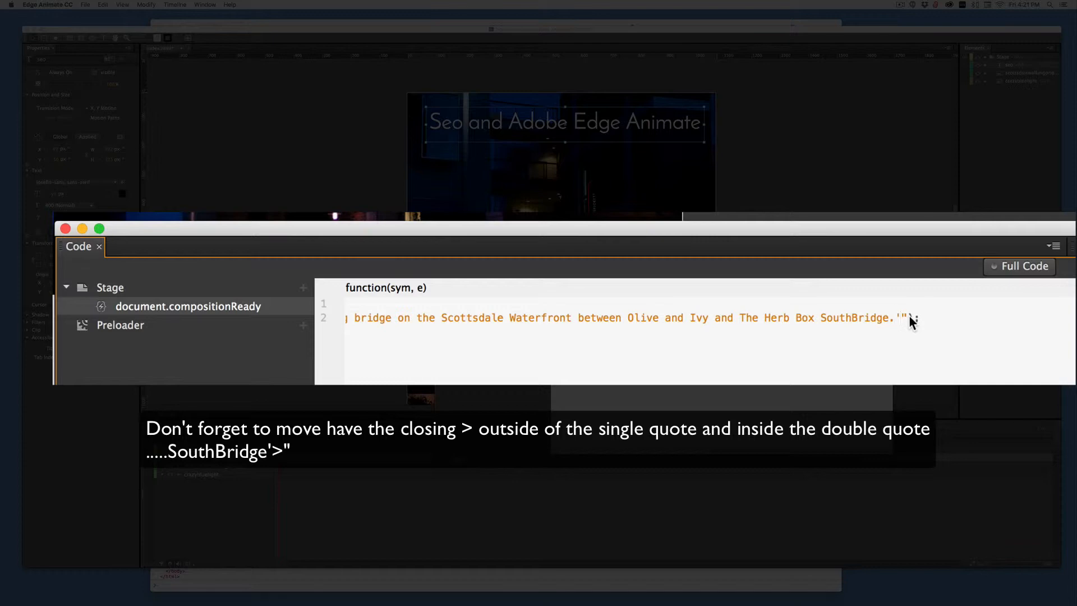
- Preview the composition in Safari, show the Web Inspector and examine the description meta tag inside the page's head
{"action": "key", "text": "super+Return"}
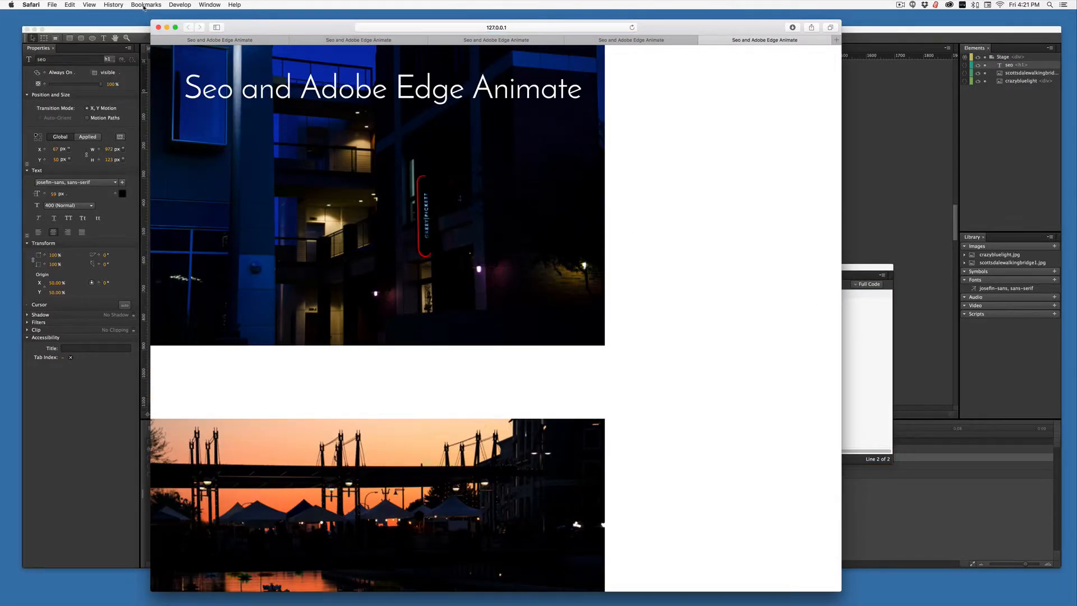
{"action": "left_click", "coordinate": [180, 5]}
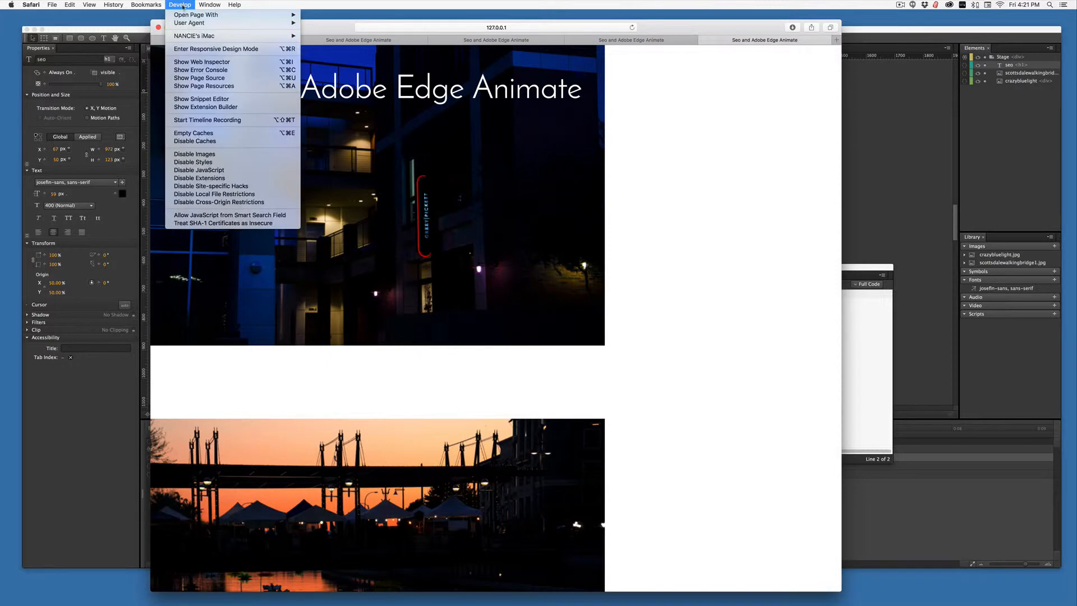
{"action": "left_click", "coordinate": [185, 62]}
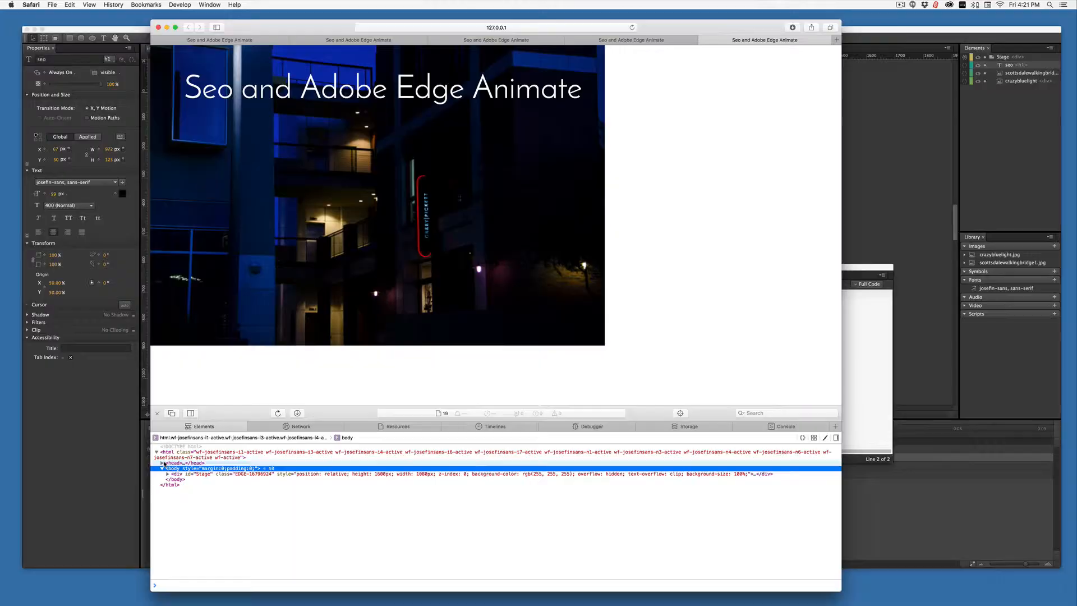
{"action": "left_click", "coordinate": [164, 464]}
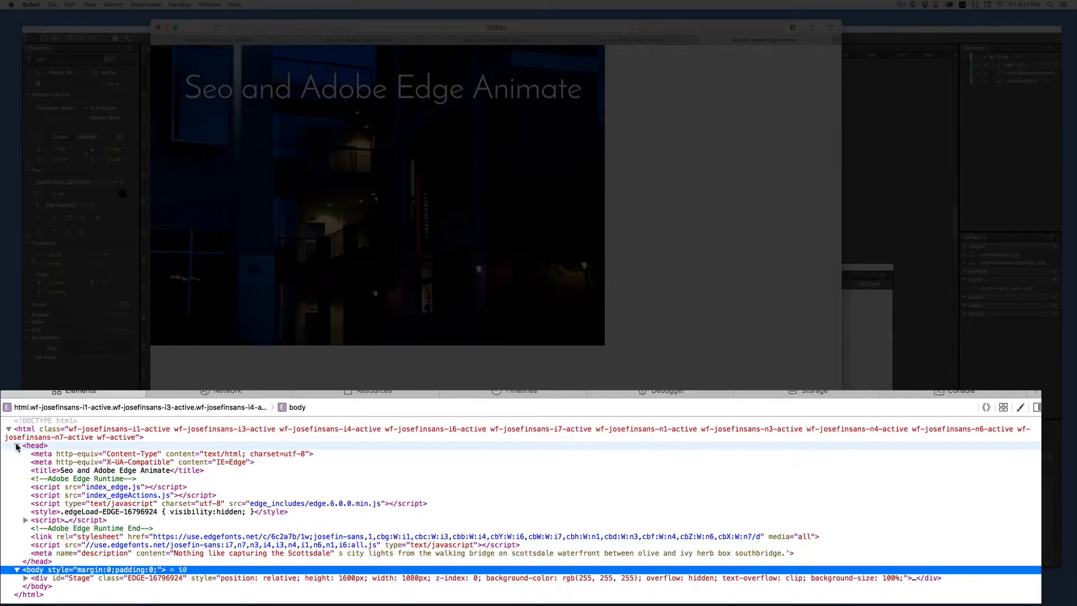
{"action": "left_click", "coordinate": [50, 554]}
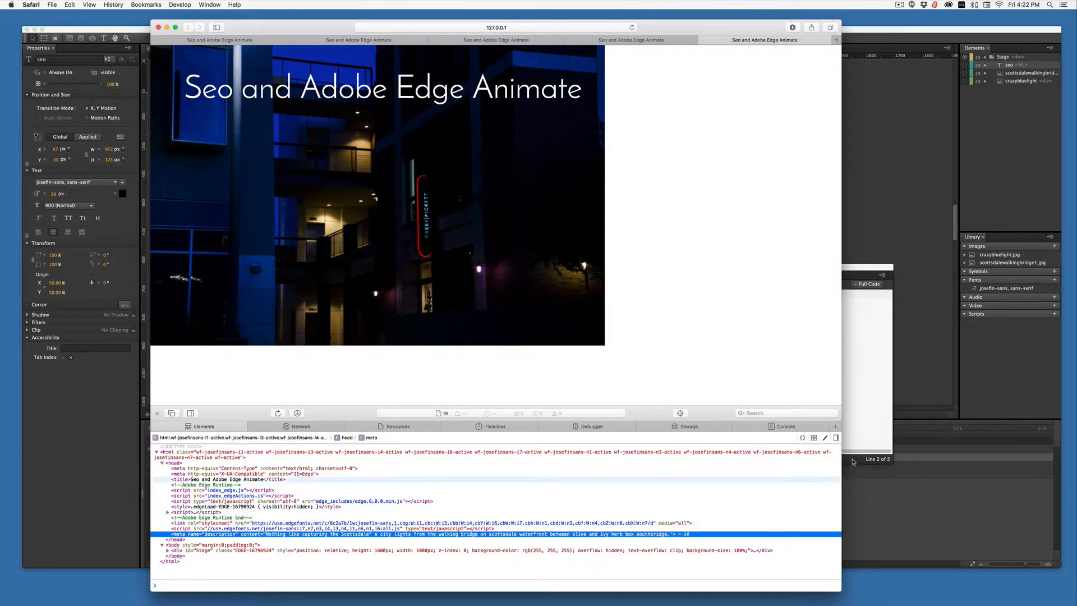
- Switch back to Edge Animate, save the composition and close the Code window
{"action": "left_click", "coordinate": [862, 392]}
{"action": "scroll", "coordinate": [810, 393], "scroll_direction": "left", "scroll_amount": 10}
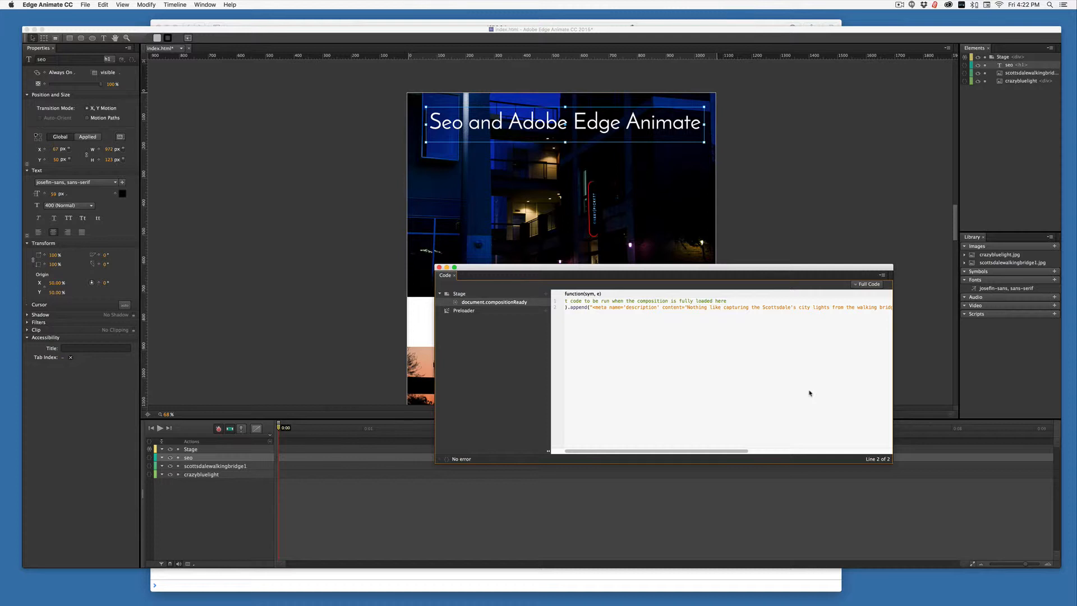
{"action": "scroll", "coordinate": [781, 421], "scroll_direction": "left", "scroll_amount": 2}
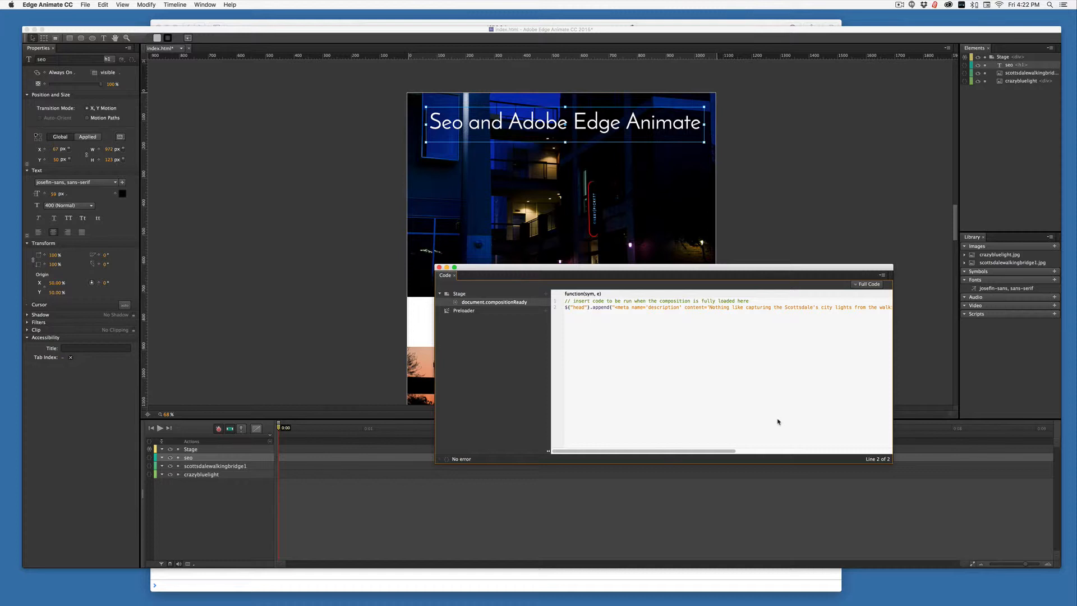
{"action": "key", "text": "super+s"}
{"action": "left_click", "coordinate": [439, 268]}
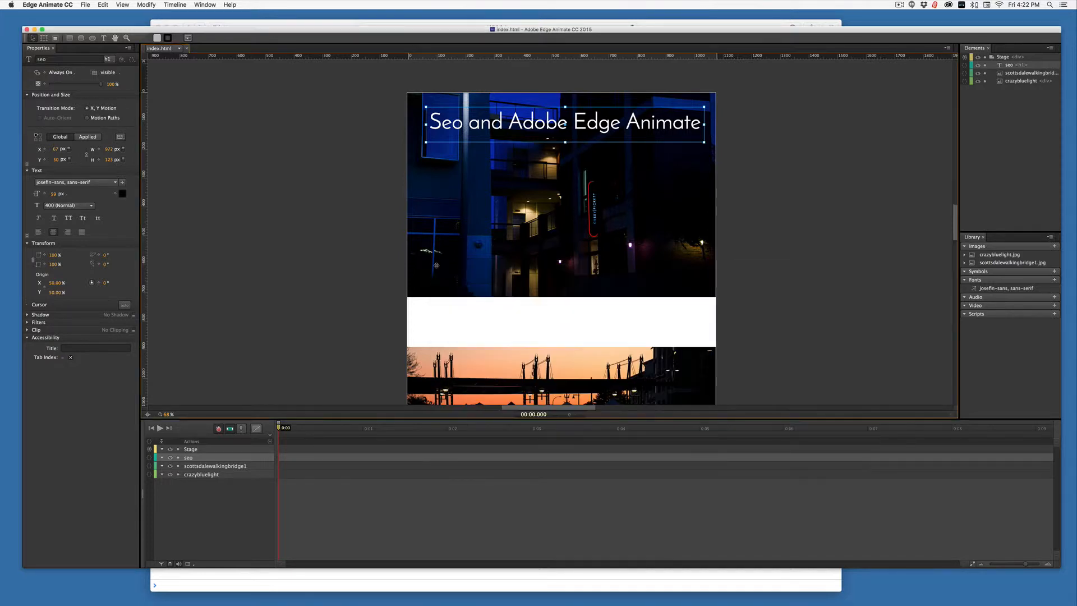
- Draw a text box about 1000 px wide and 64 px high below the heading, at about X 67 px, Y 215 px
{"action": "left_click", "coordinate": [485, 245]}
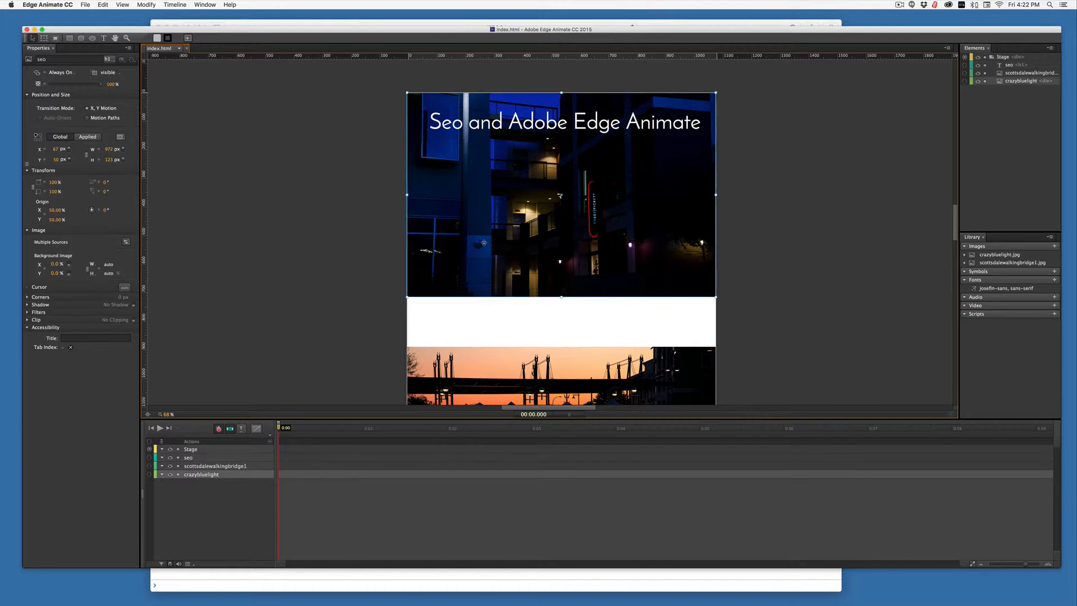
{"action": "left_click", "coordinate": [518, 118]}
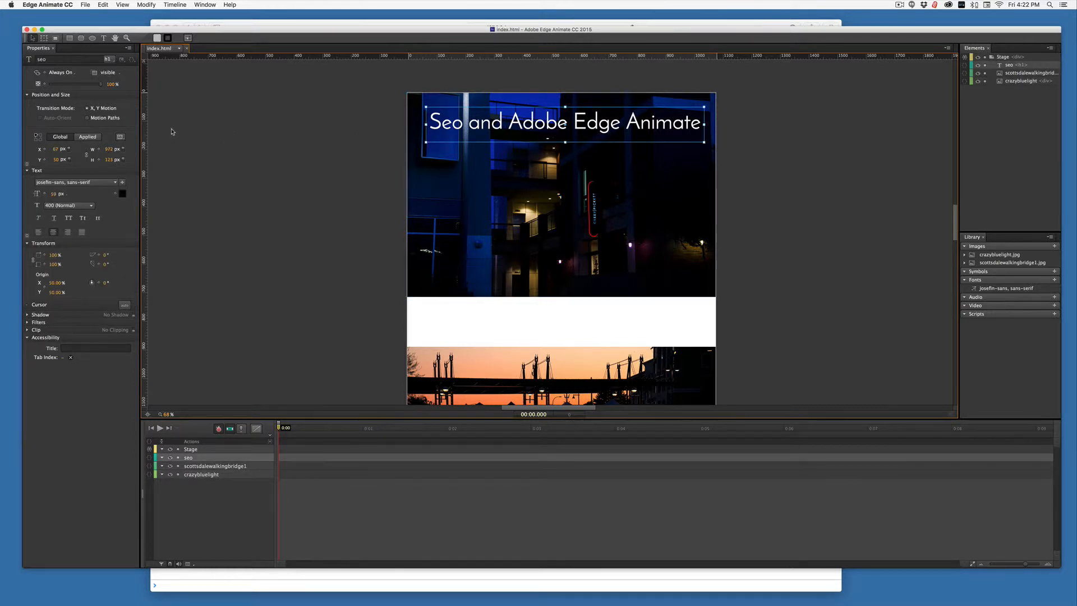
{"action": "left_click", "coordinate": [102, 38]}
{"action": "left_click", "coordinate": [426, 155]}
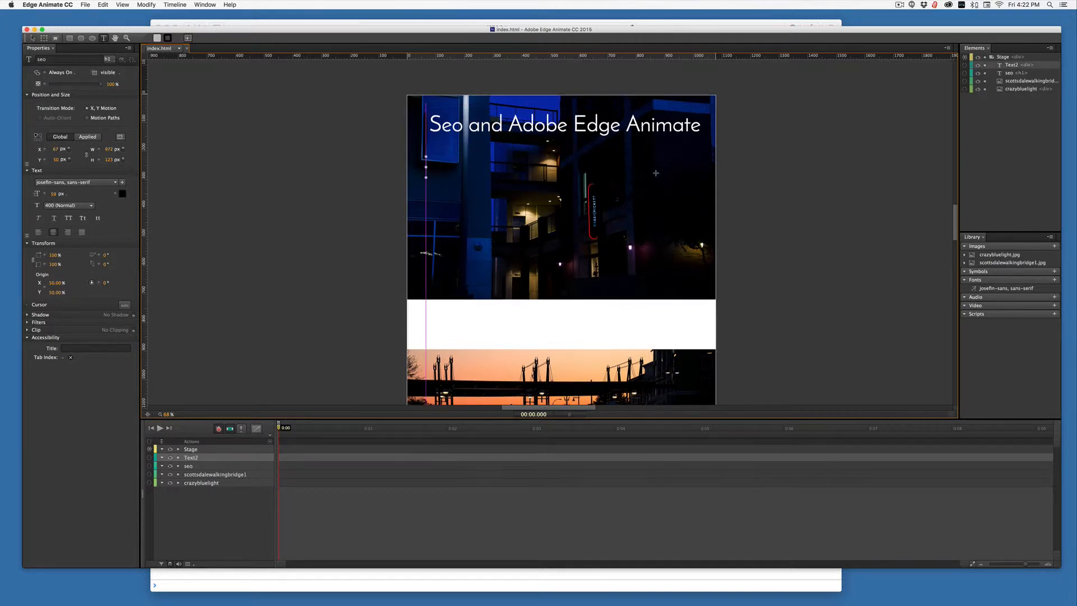
{"action": "left_click_drag", "start_coordinate": [656, 173], "coordinate": [712, 175]}
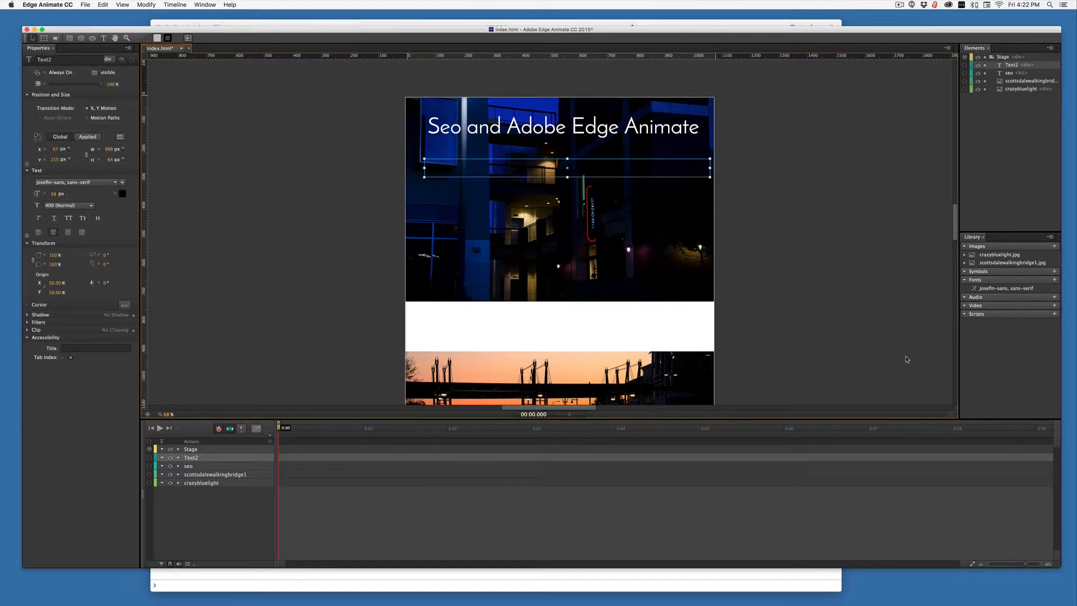
- Copy the lines "And" and "A Little Night Photography" from the TextEdit document and return to Edge Animate
{"action": "key", "text": "super+Tab"}
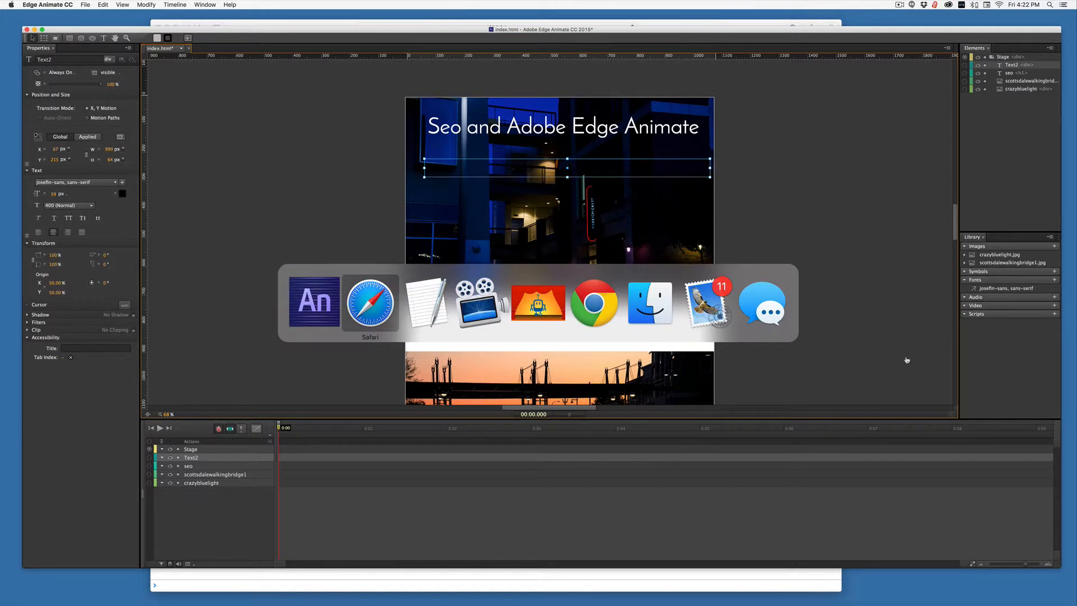
{"action": "key", "text": "super+Tab"}
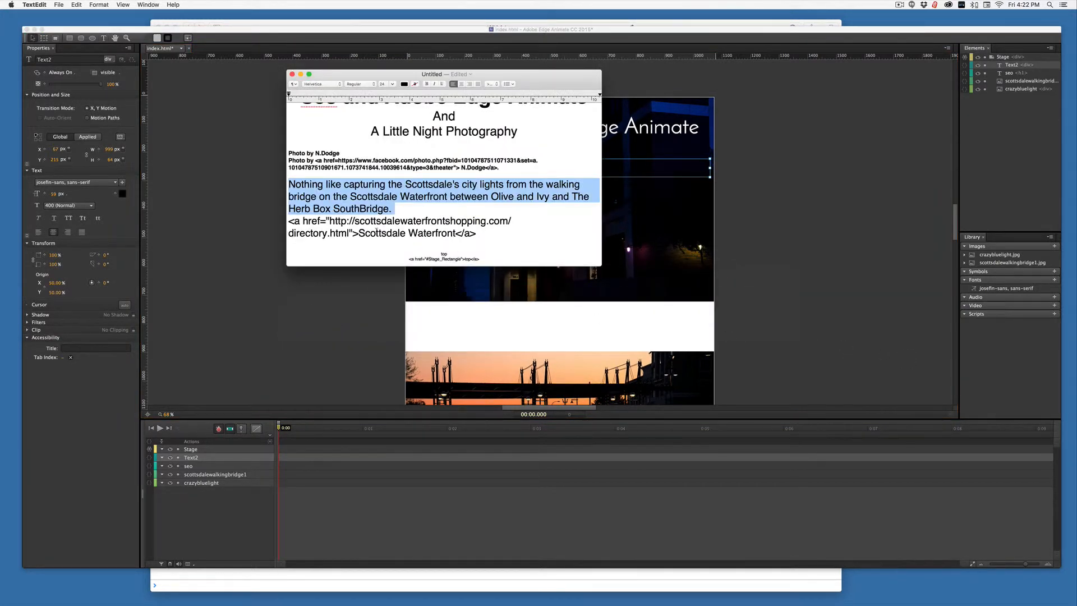
{"action": "scroll", "coordinate": [376, 232], "scroll_direction": "up", "scroll_amount": 2}
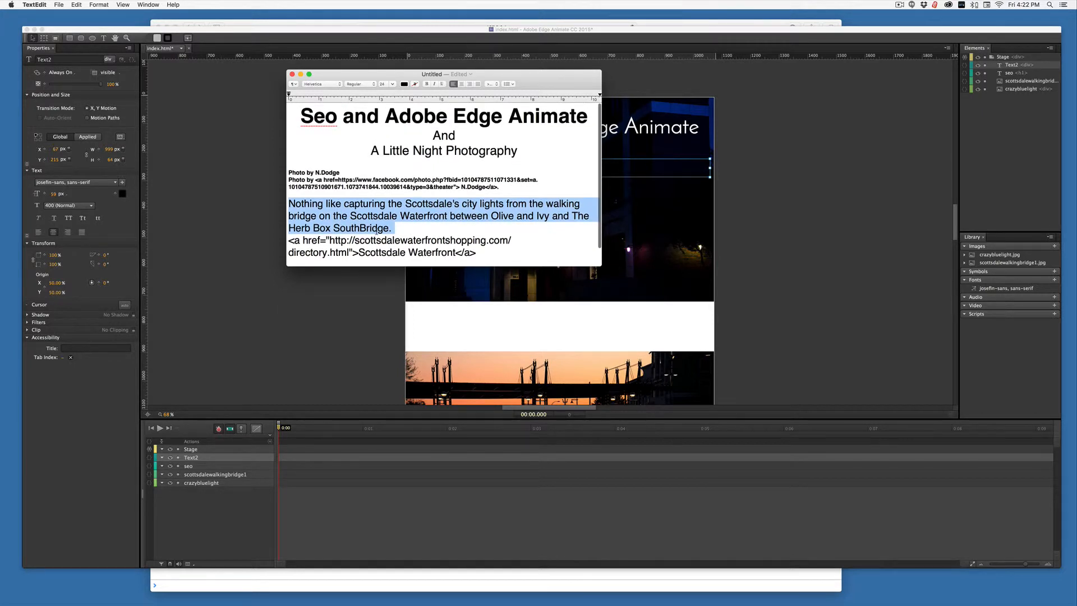
{"action": "left_click_drag", "start_coordinate": [432, 134], "coordinate": [519, 156]}
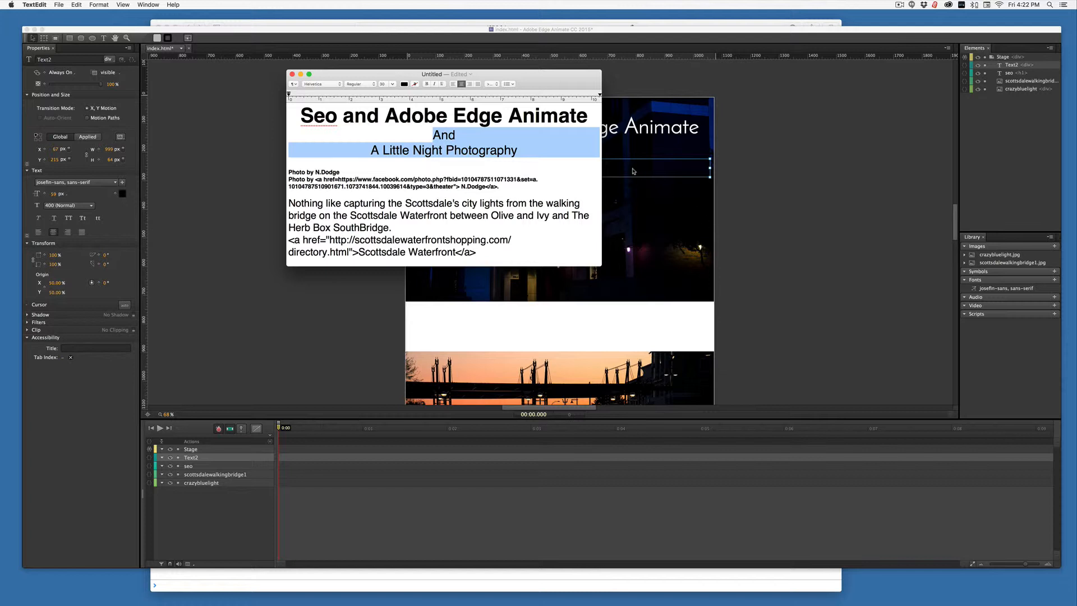
{"action": "left_click", "coordinate": [631, 167]}
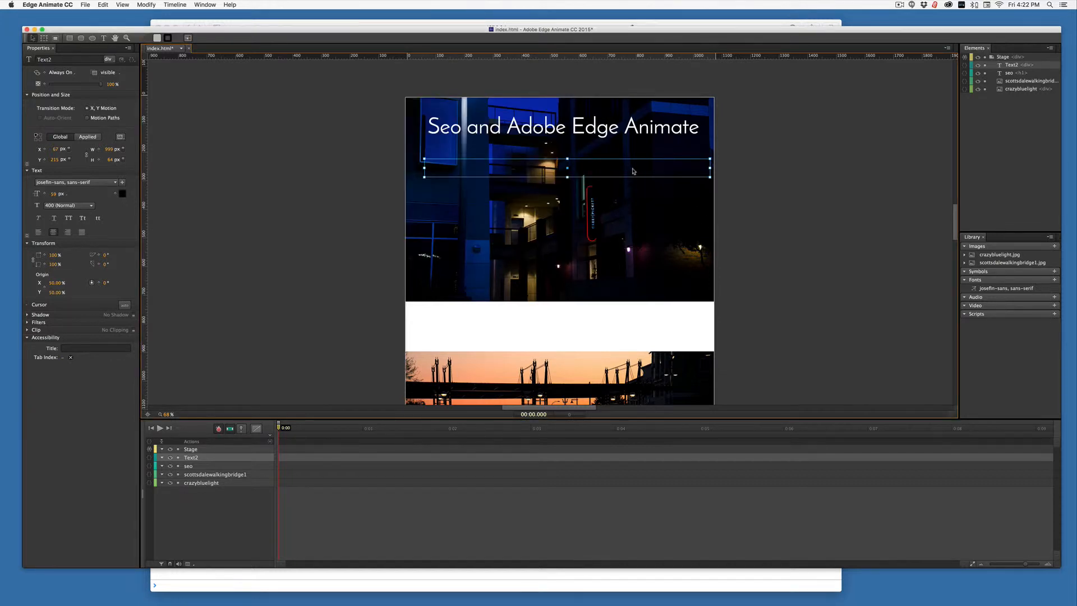
- Set the new text box's colour to white, paste the copied lines into it and select all of its text
{"action": "double_click", "coordinate": [634, 171]}
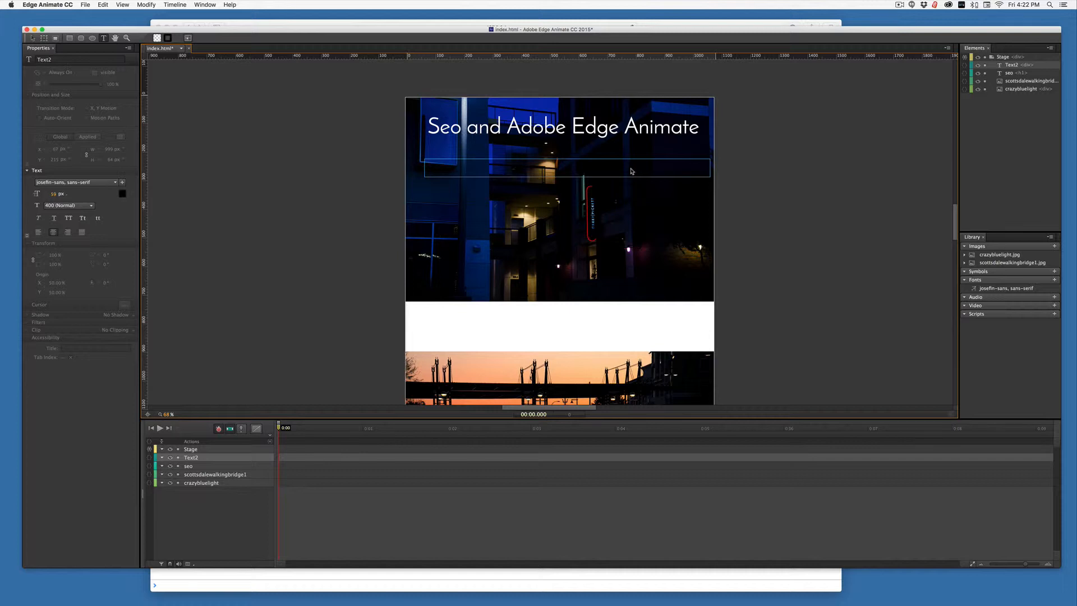
{"action": "left_click", "coordinate": [122, 193]}
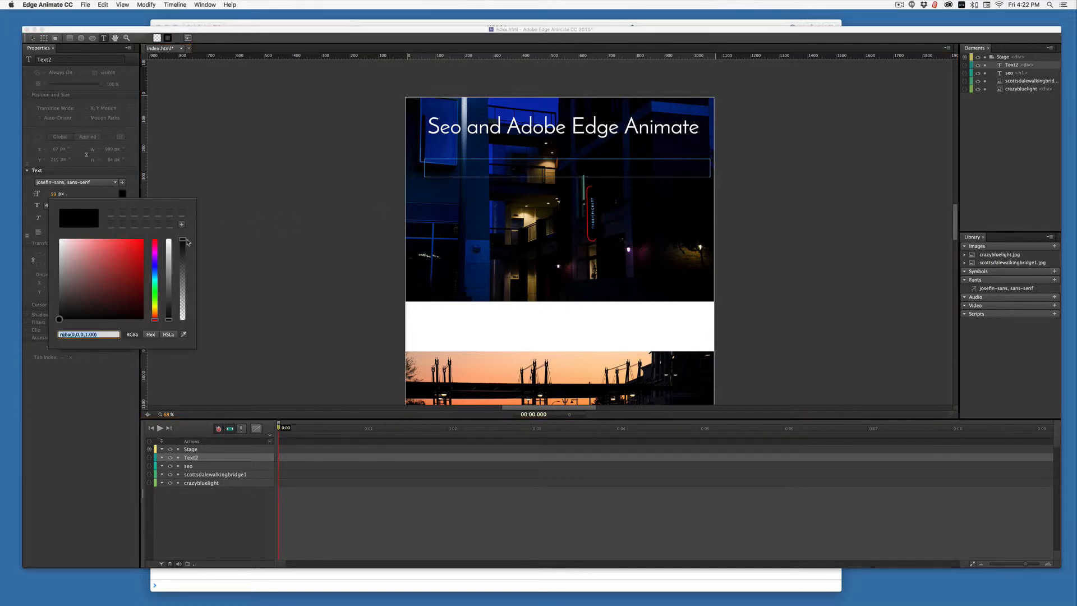
{"action": "left_click", "coordinate": [254, 226]}
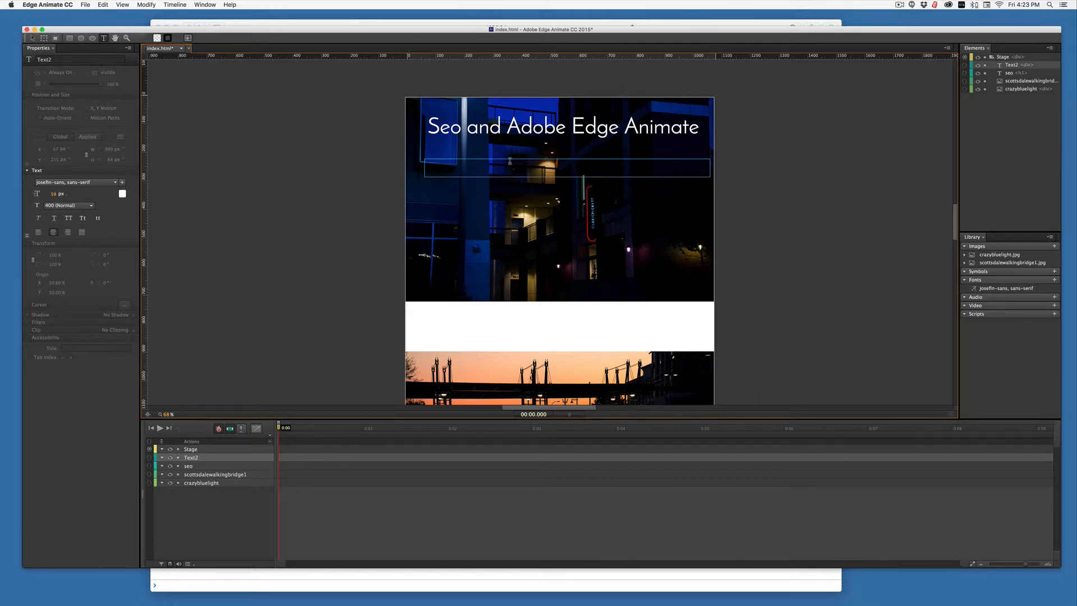
{"action": "type", "text": "A Little Night Photography"}
{"action": "key", "text": "super+a"}
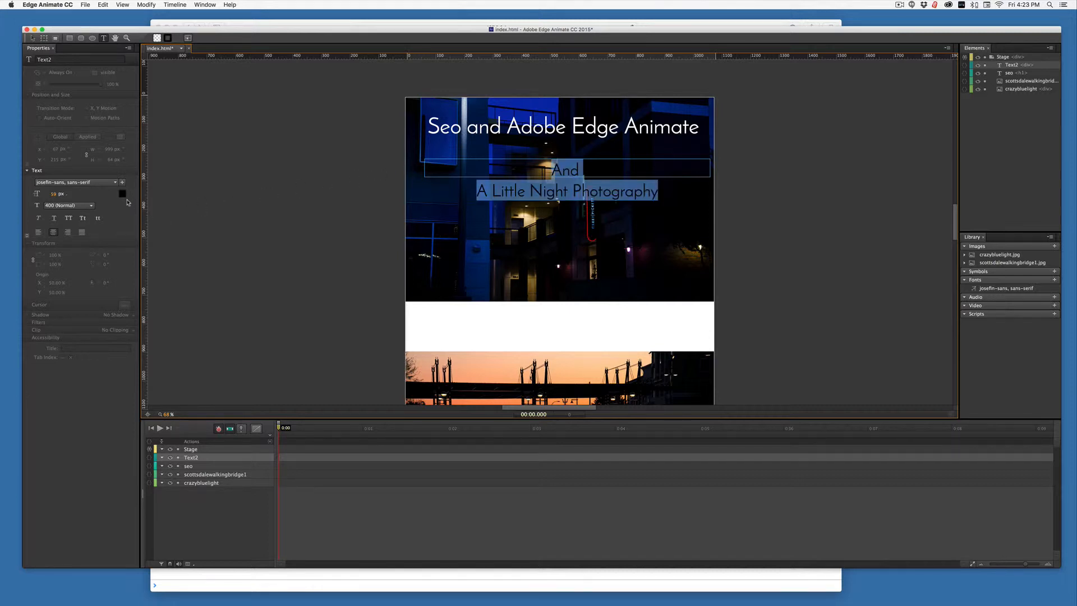
- Colour the selected subtitle text near-white, rgba(252,252,252,1.00), reduce its font size to about 30 px and finish the text editing
{"action": "left_click", "coordinate": [122, 194]}
{"action": "left_click", "coordinate": [168, 240]}
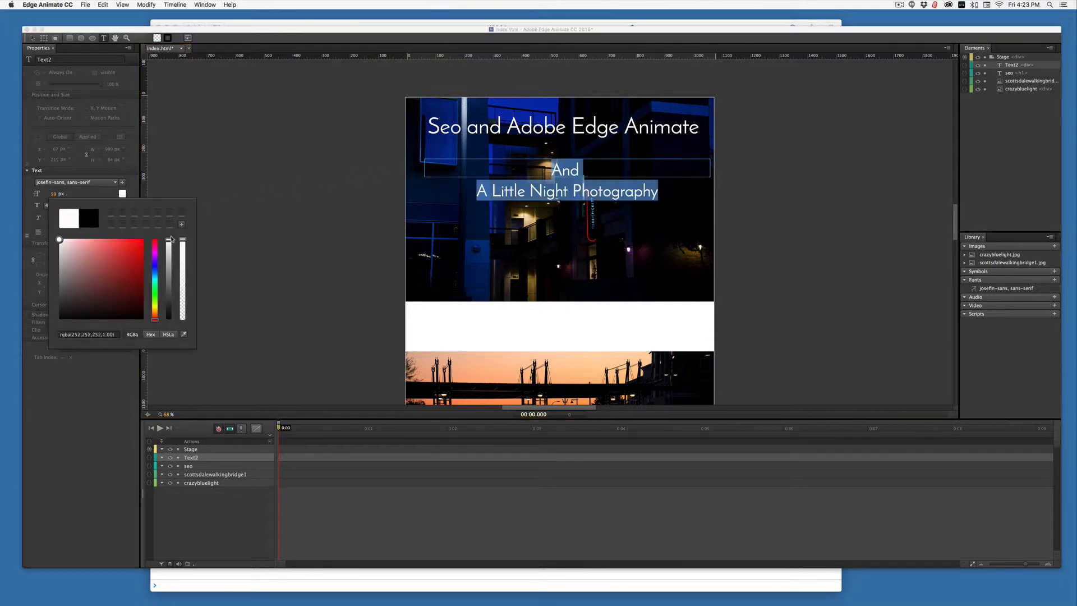
{"action": "left_click", "coordinate": [208, 225]}
{"action": "left_click_drag", "start_coordinate": [54, 193], "coordinate": [39, 194]}
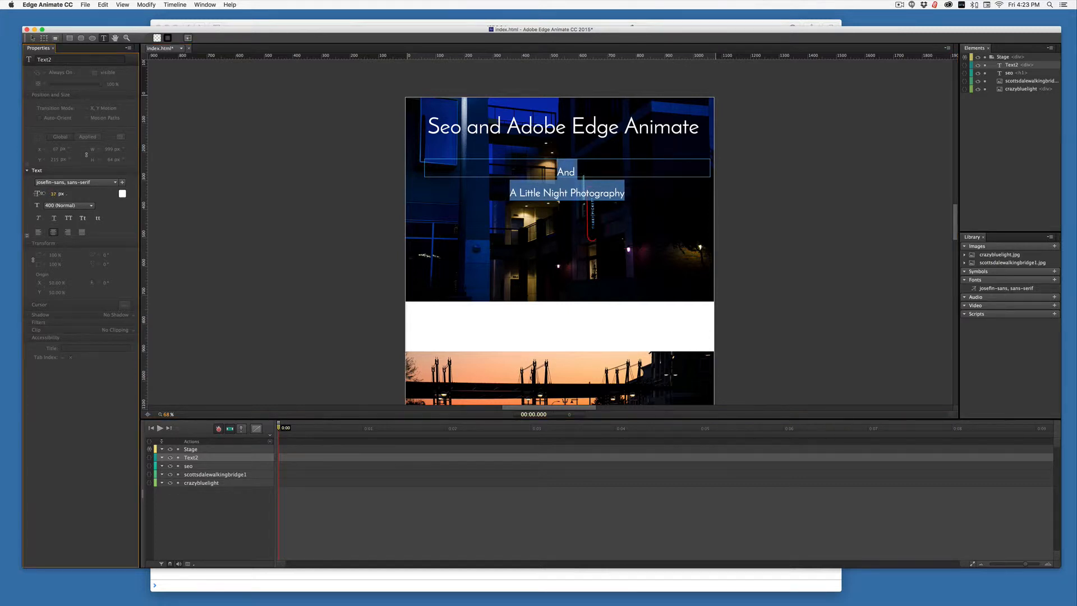
{"action": "left_click_drag", "start_coordinate": [40, 193], "coordinate": [38, 193]}
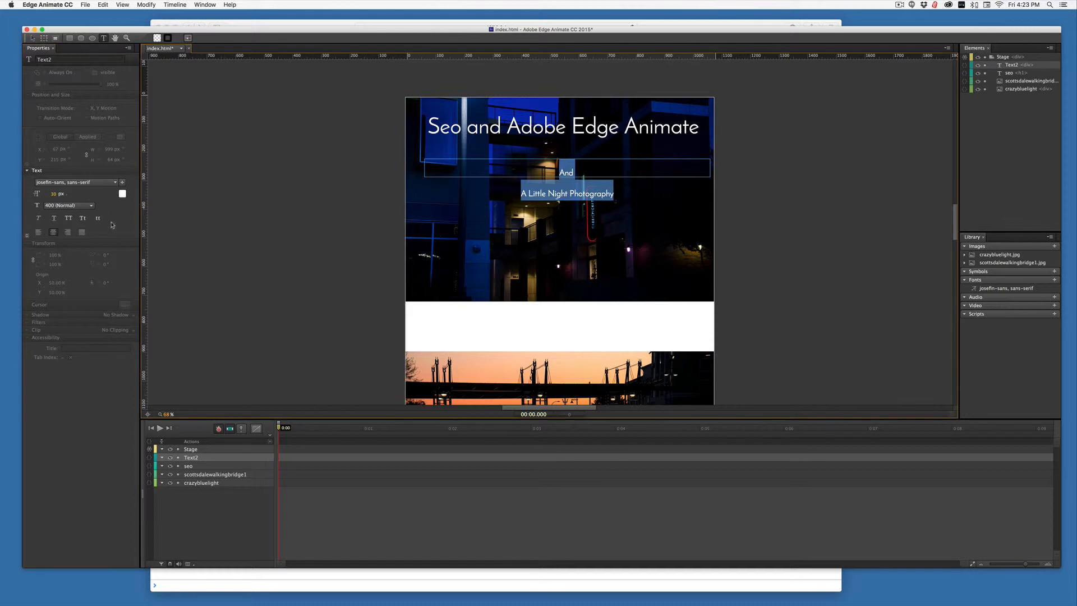
{"action": "key", "text": "Escape"}
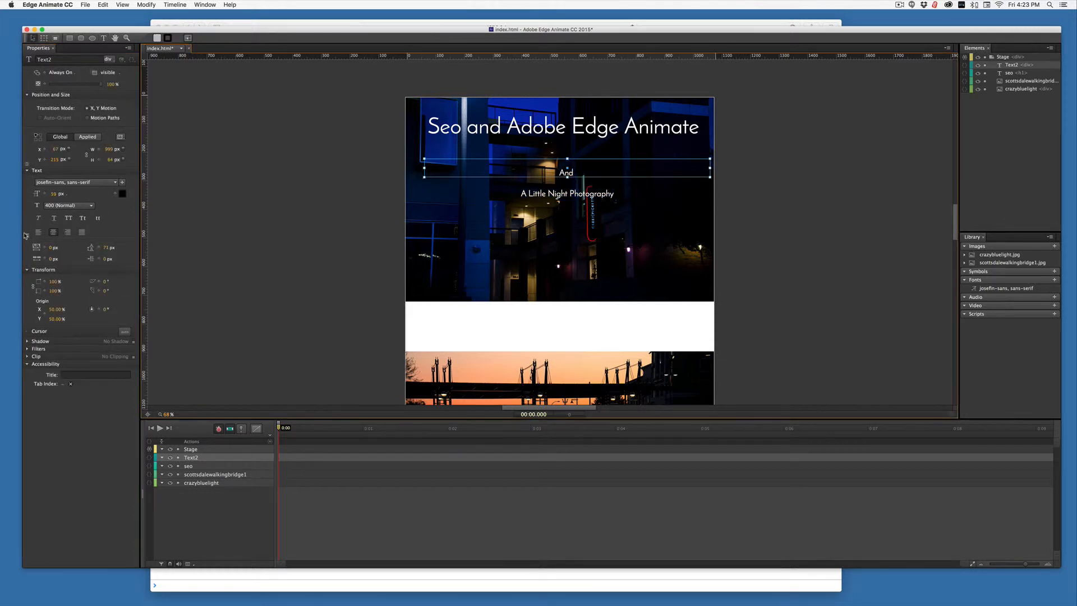
- Reduce the subtitle's line spacing to about 33 px and move the text box up to about Y 159 px
{"action": "left_click_drag", "start_coordinate": [103, 247], "coordinate": [73, 240]}
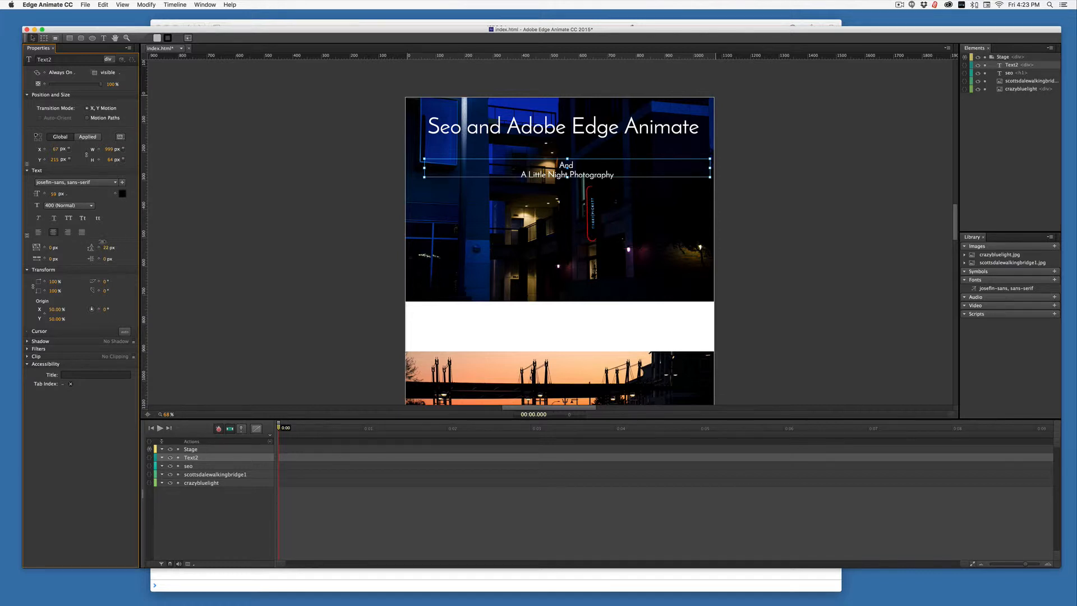
{"action": "left_click_drag", "start_coordinate": [506, 166], "coordinate": [506, 148]}
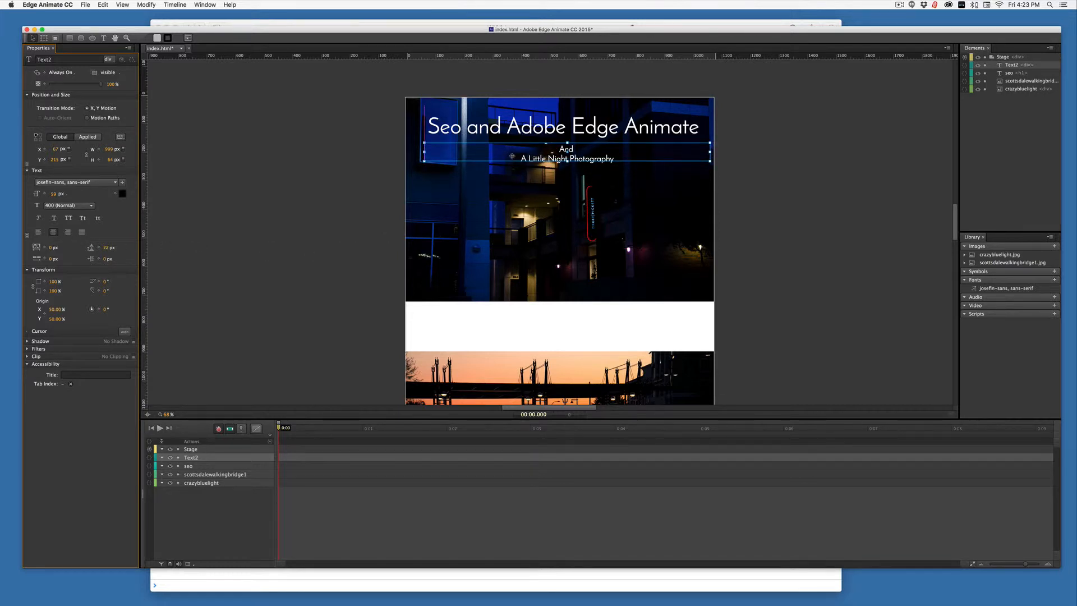
- Change the subtitle text element's HTML tag to h2 and deselect it
{"action": "left_click", "coordinate": [110, 60]}
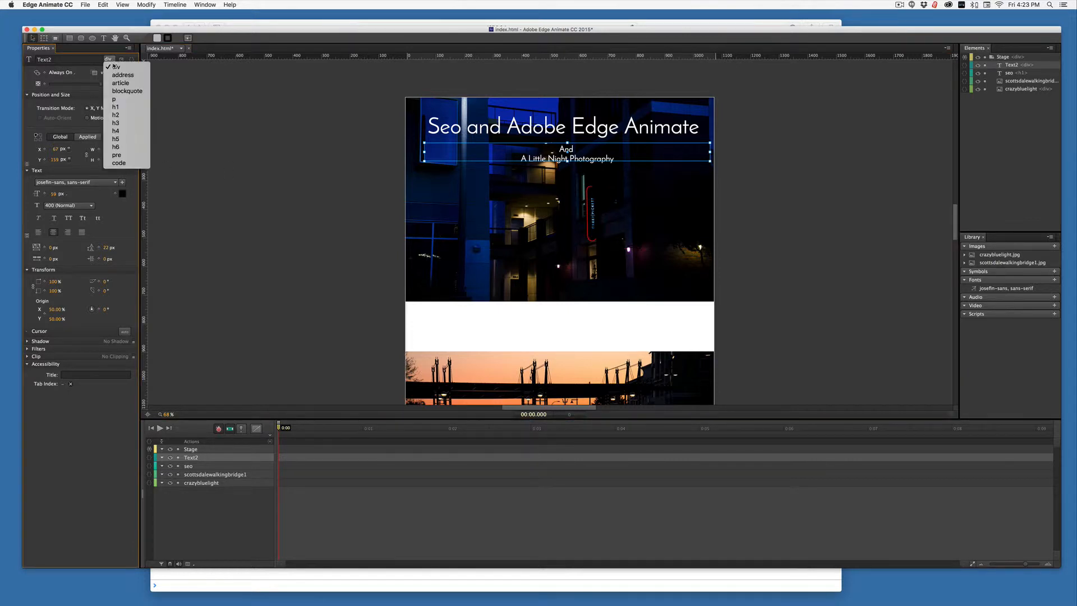
{"action": "left_click", "coordinate": [116, 114]}
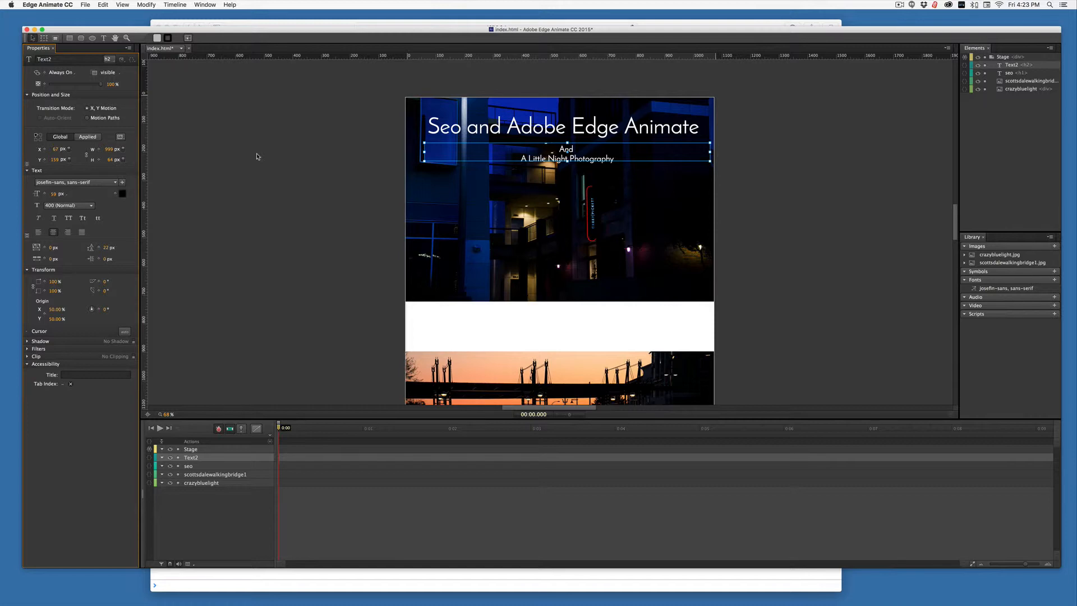
{"action": "left_click", "coordinate": [256, 156]}
- Preview the composition in Safari and show the Web Inspector for the page
{"action": "key", "text": "super+Return"}
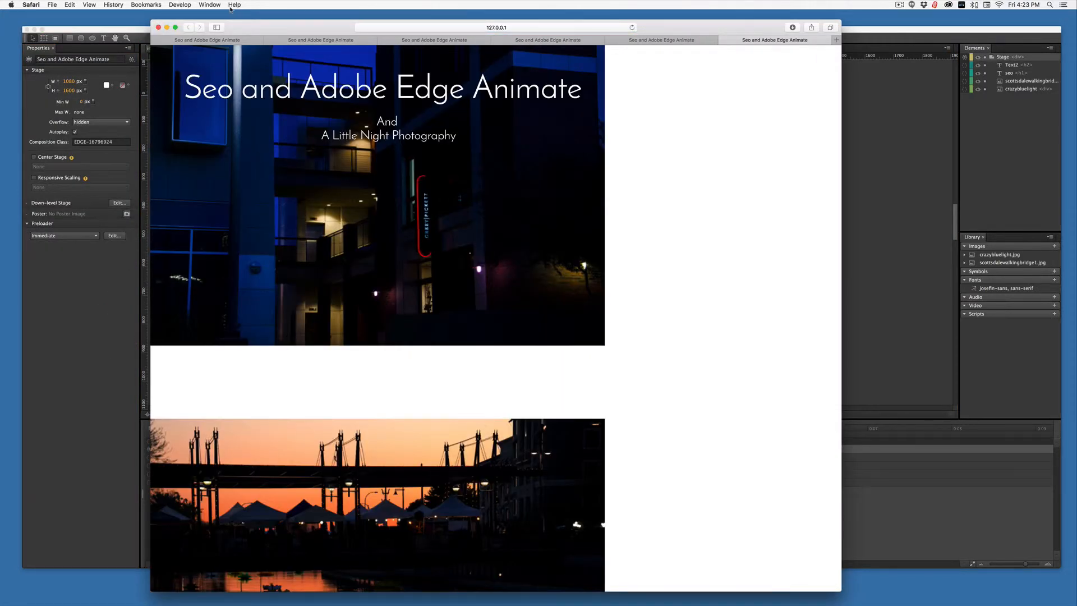
{"action": "left_click", "coordinate": [189, 8]}
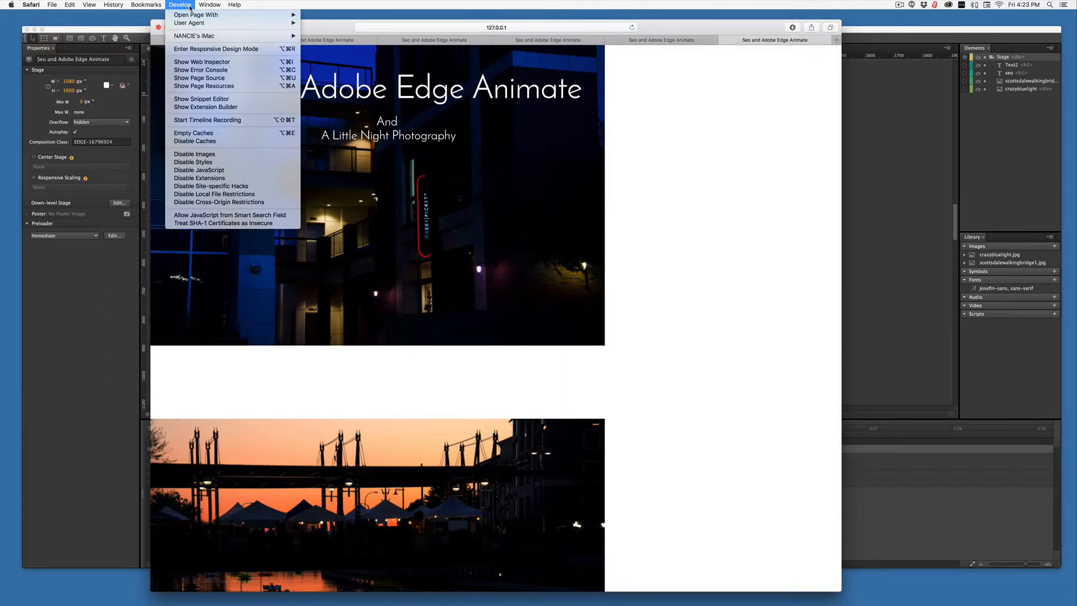
{"action": "left_click", "coordinate": [189, 64]}
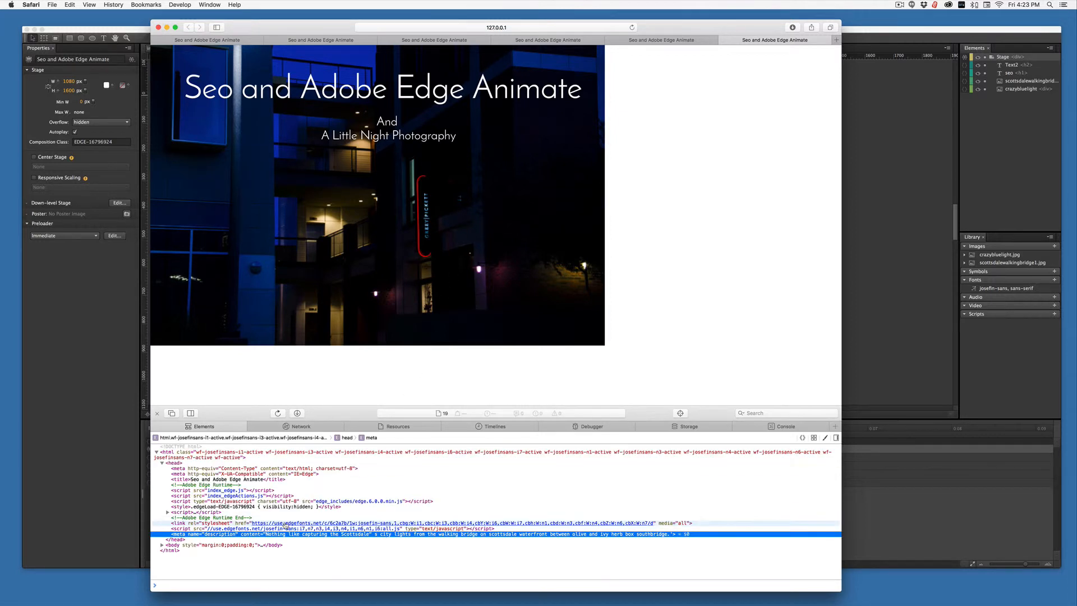
- Expand the body and Stage elements, examine the markup of the h2 subtitle, and return to Edge Animate
{"action": "left_click", "coordinate": [285, 534]}
{"action": "left_click", "coordinate": [162, 545]}
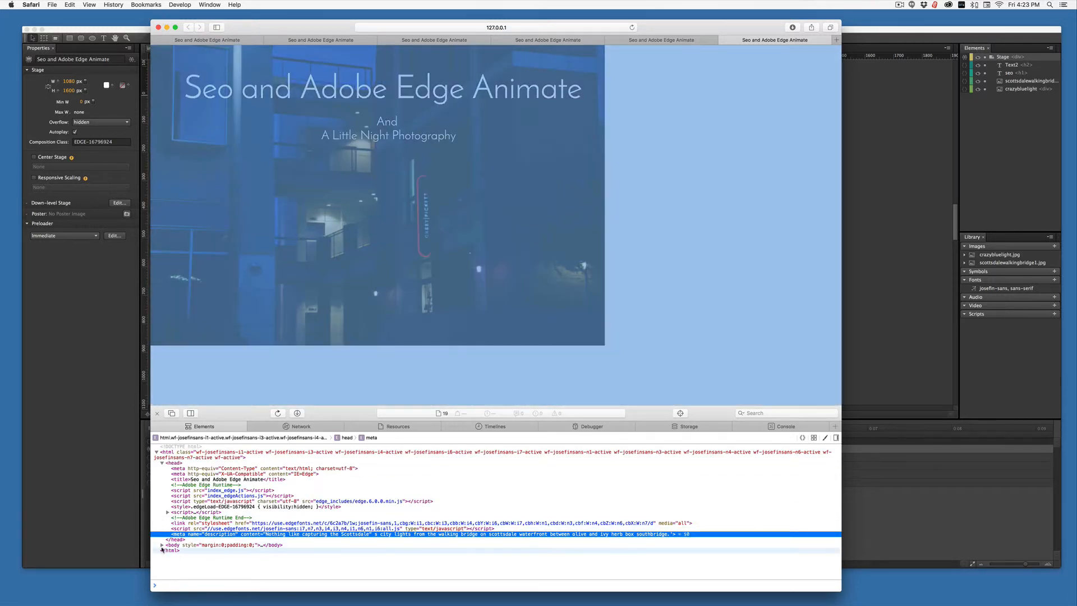
{"action": "left_click", "coordinate": [167, 550]}
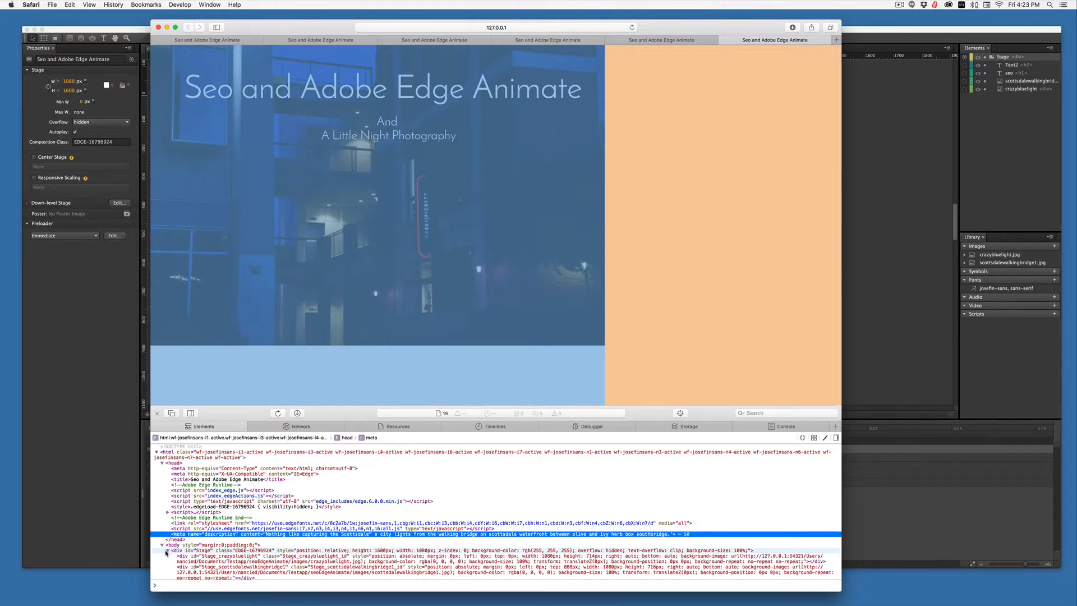
{"action": "scroll", "coordinate": [224, 561], "scroll_direction": "down", "scroll_amount": 3}
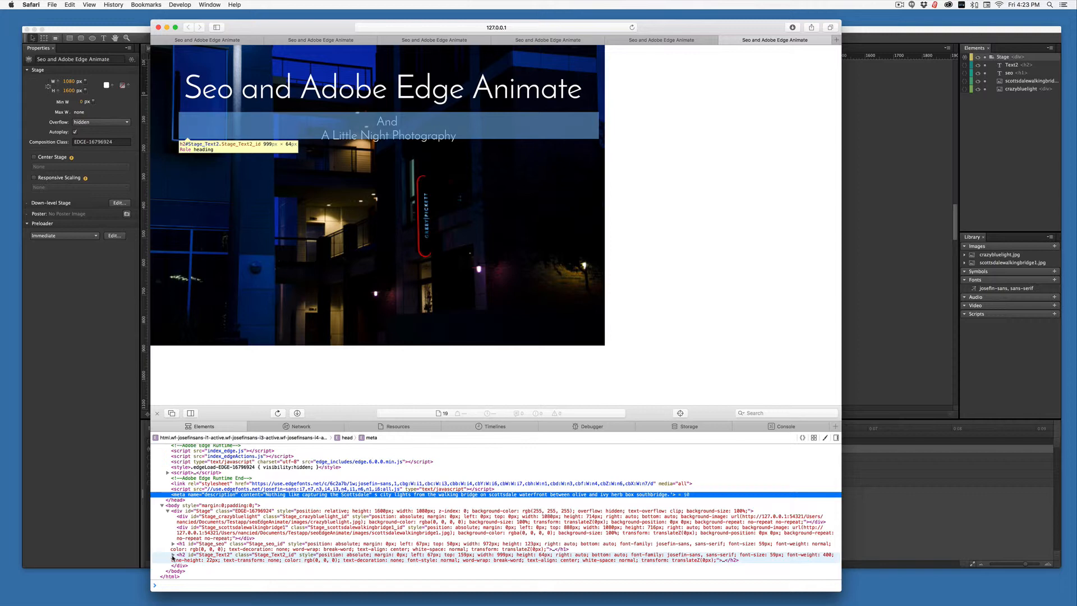
{"action": "left_click", "coordinate": [173, 555]}
{"action": "left_click", "coordinate": [173, 555]}
{"action": "left_click", "coordinate": [437, 250]}
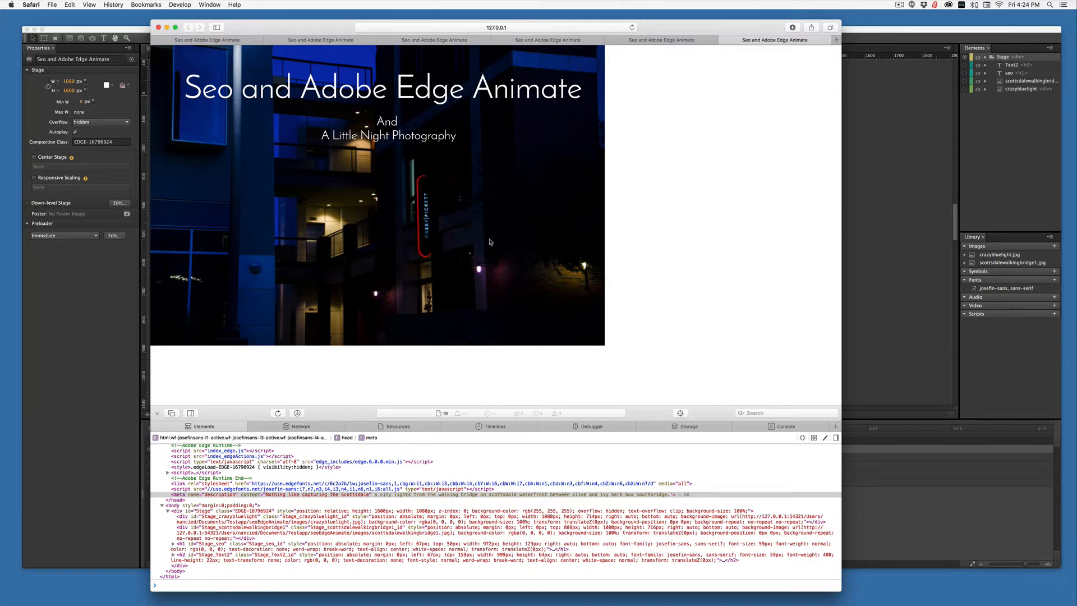
{"action": "left_click", "coordinate": [895, 357]}
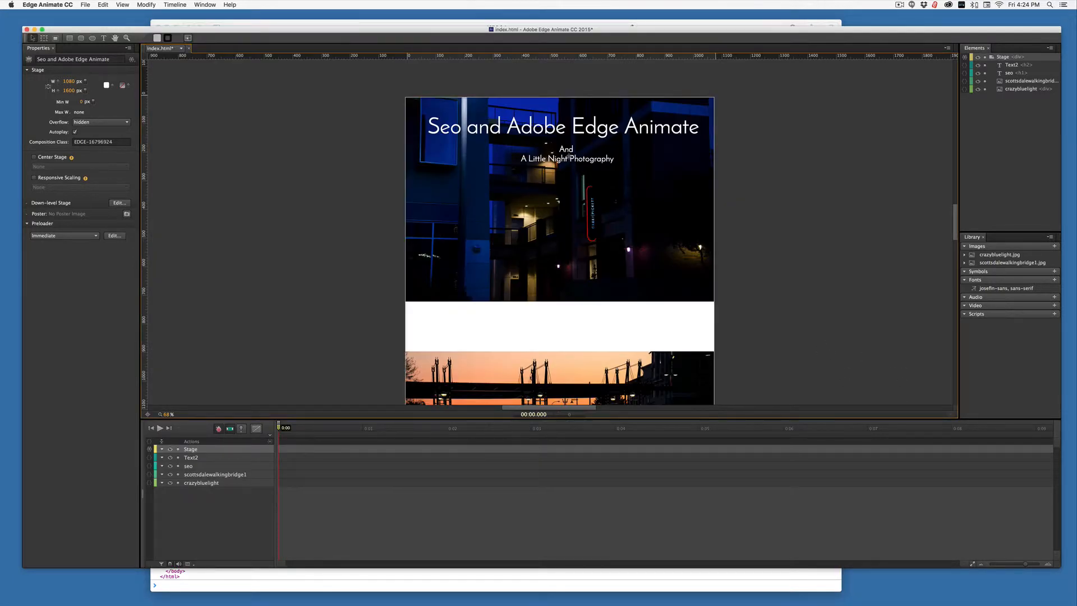
- Change the HTML tag of the crazybluelight night photo to img
{"action": "left_click", "coordinate": [504, 229]}
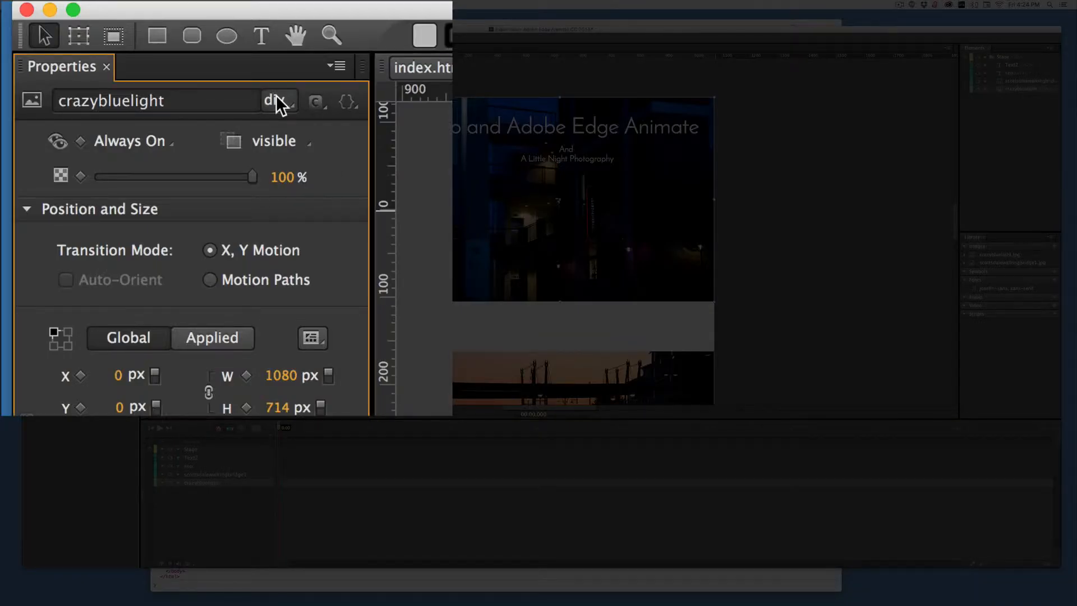
{"action": "left_click", "coordinate": [276, 96]}
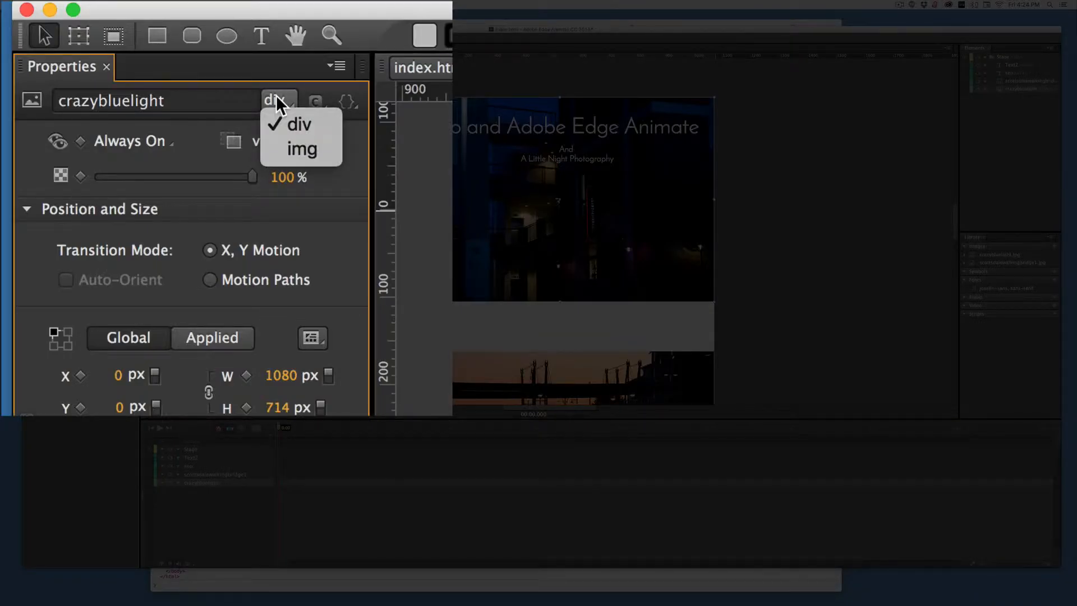
{"action": "left_click", "coordinate": [296, 147]}
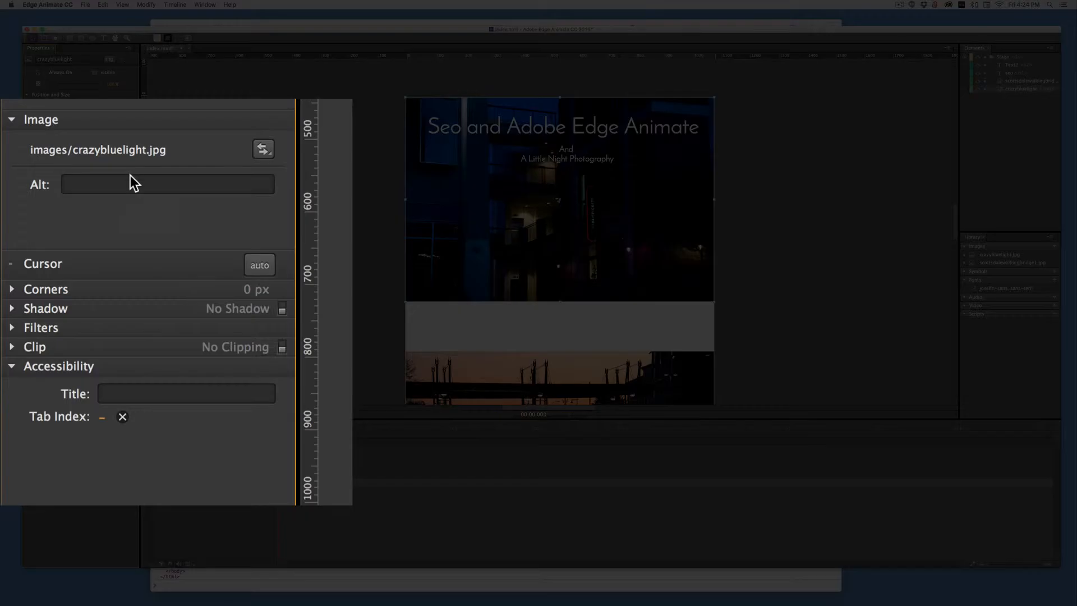
- Set the crazybluelight image's alt text to "Crazy blue lighted build SouthBridge Scottsdale AZ"
{"action": "left_click", "coordinate": [128, 177]}
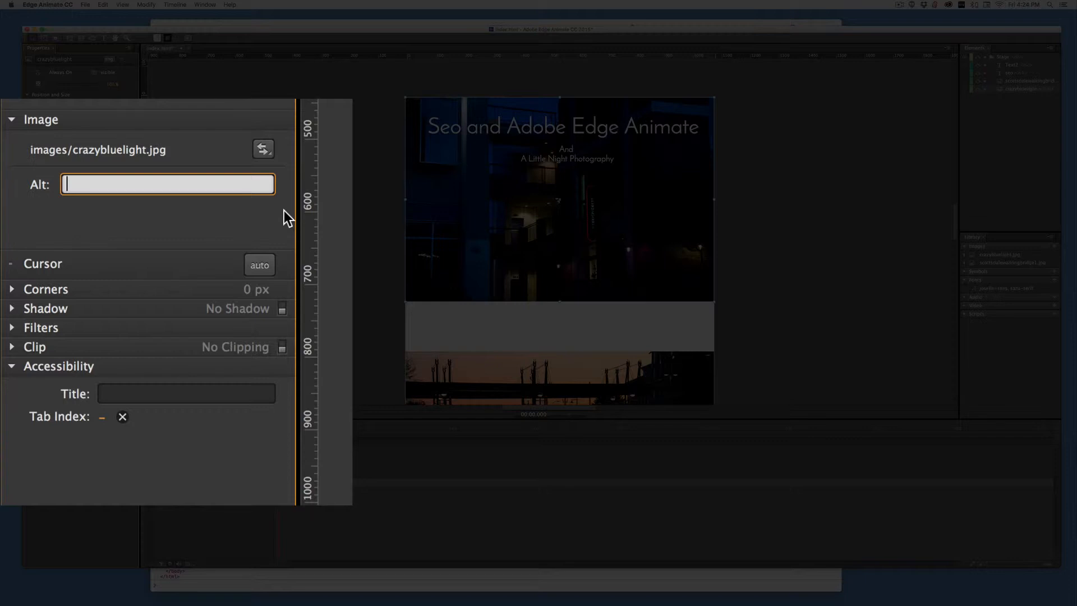
{"action": "type", "text": "Crazy blue light"}
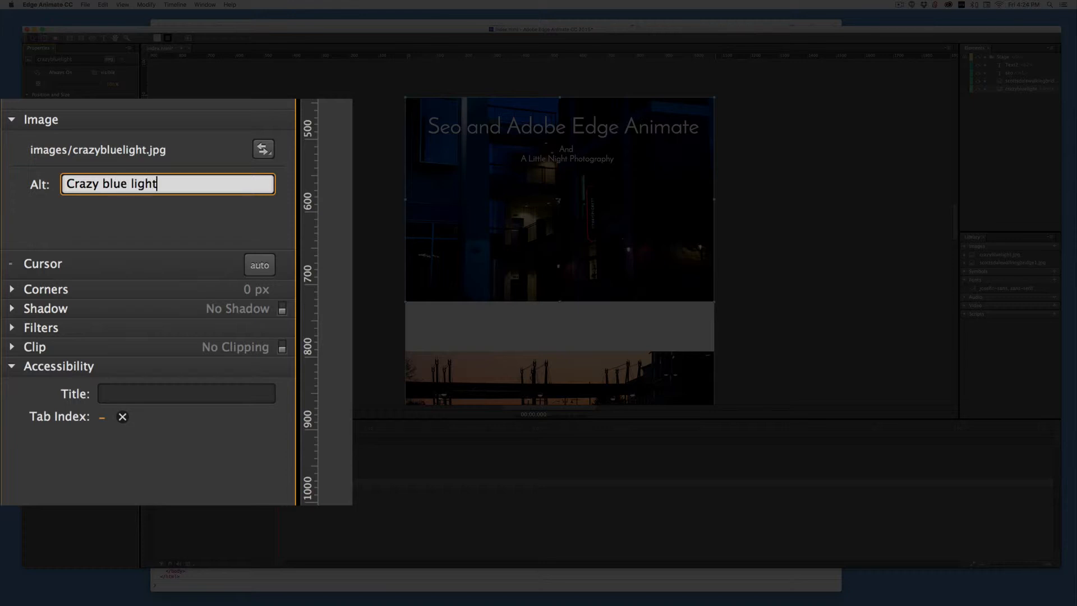
{"action": "type", "text": "ed build SOuthB"}
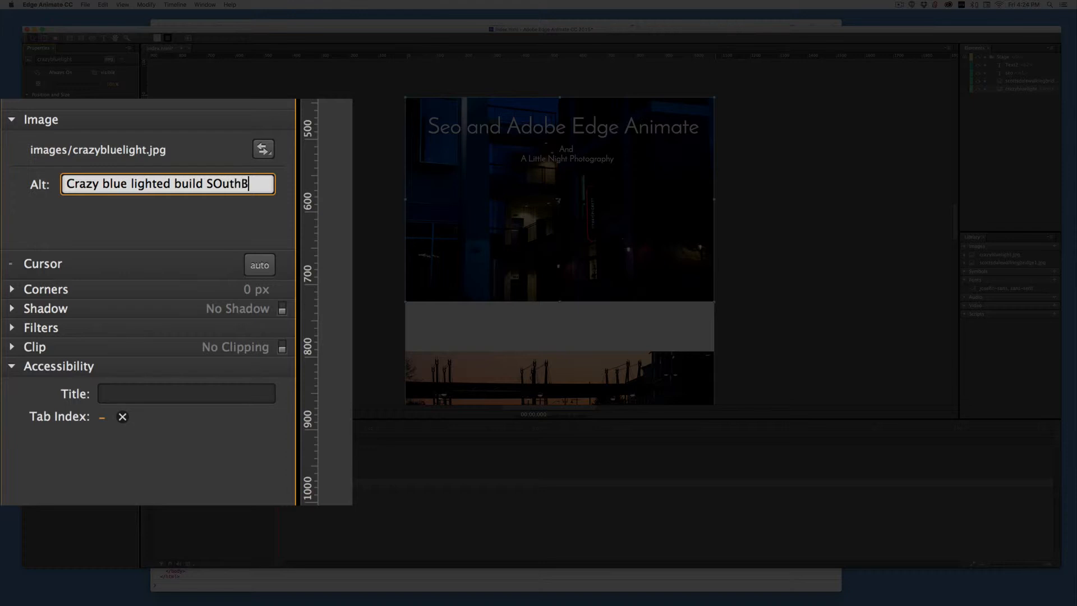
{"action": "type", "text": "ridge "}
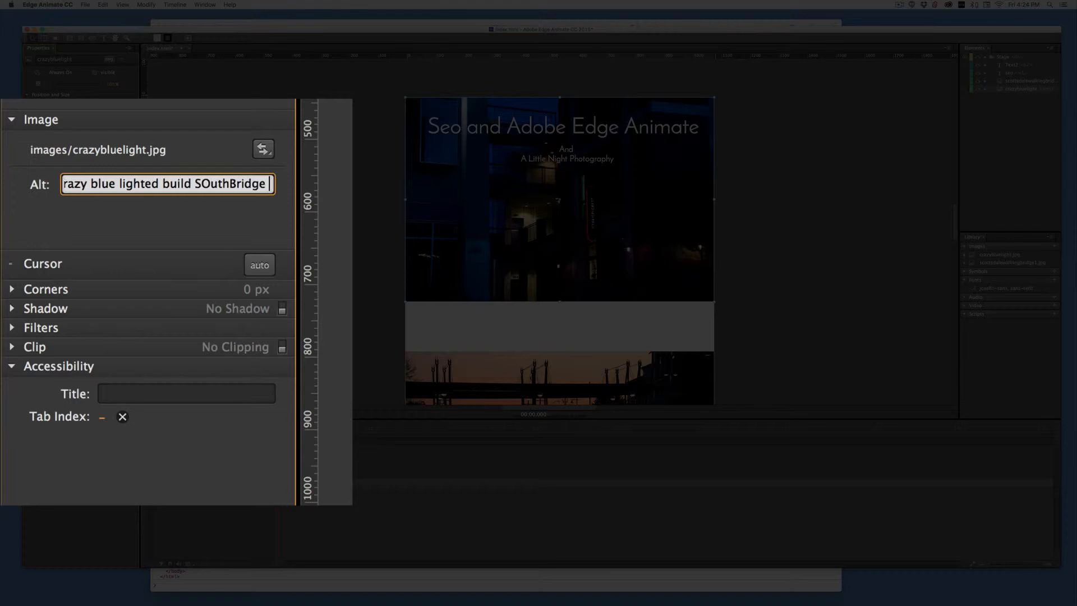
{"action": "type", "text": "Scott"}
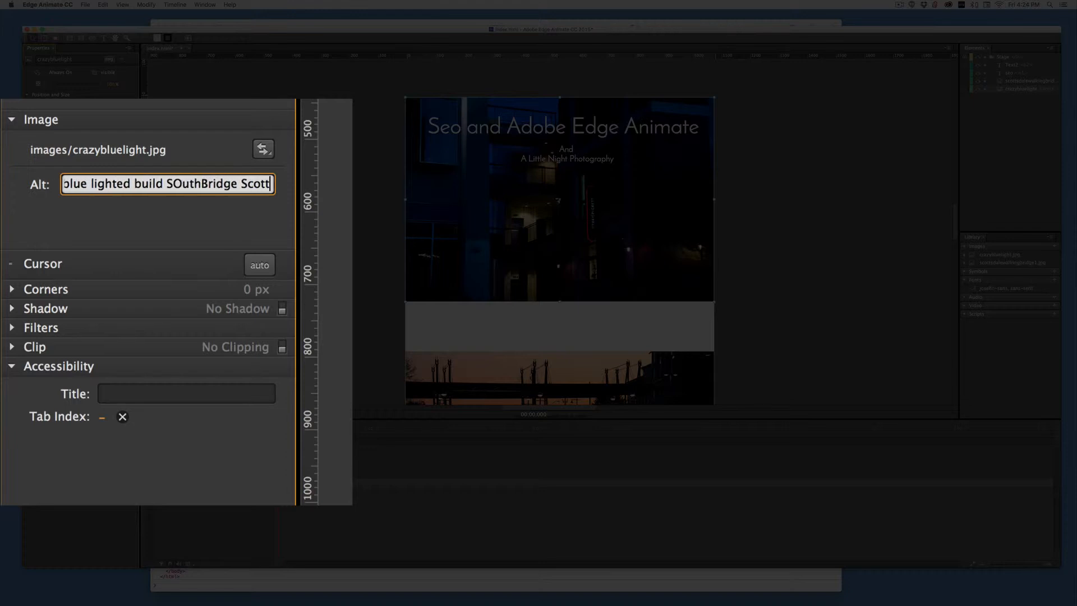
{"action": "type", "text": "sdale "}
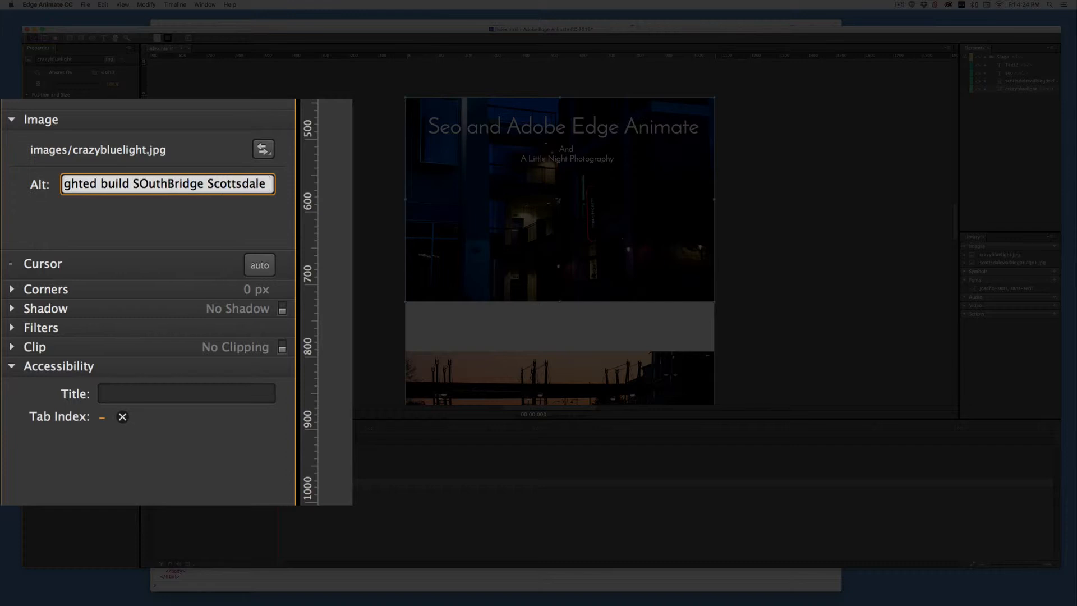
{"action": "type", "text": "AZ"}
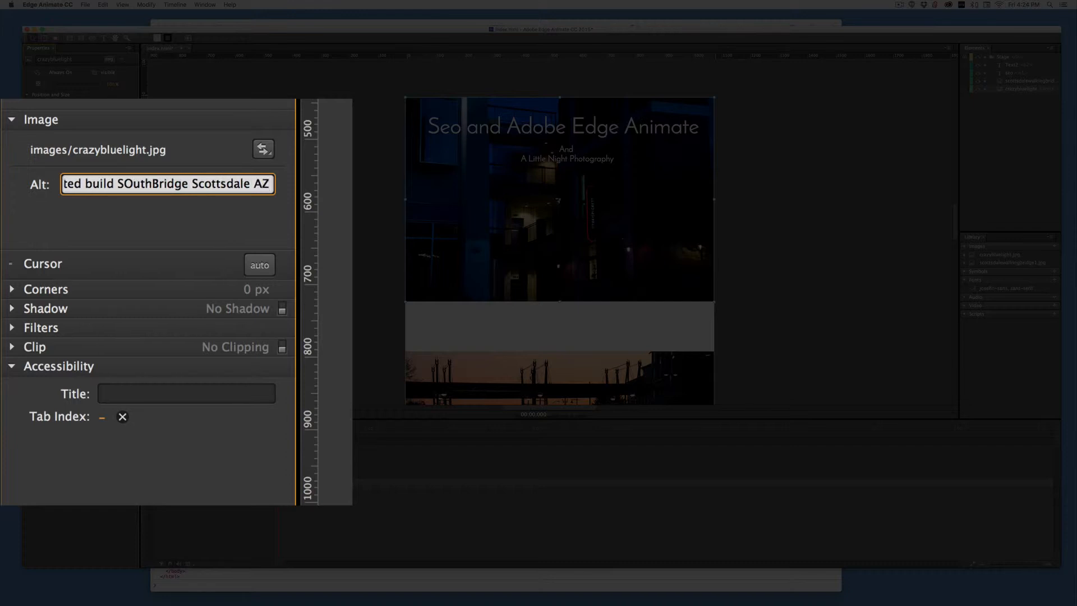
{"action": "left_click_drag", "start_coordinate": [124, 184], "coordinate": [131, 184]}
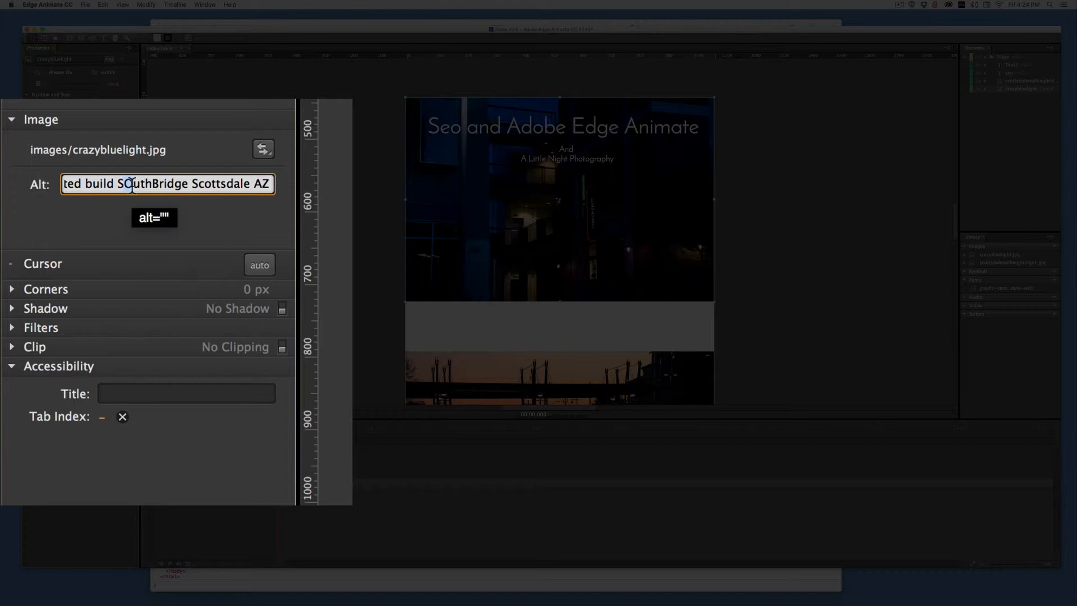
{"action": "type", "text": "o"}
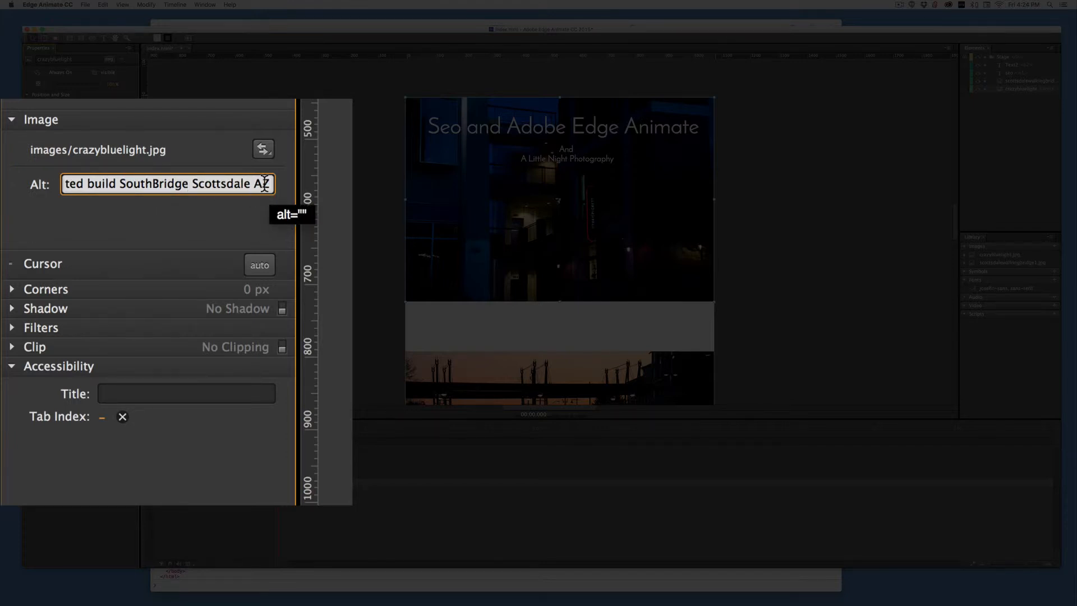
- Copy the crazybluelight image's alt text into its accessibility title
{"action": "left_click_drag", "start_coordinate": [129, 255], "coordinate": [16, 247]}
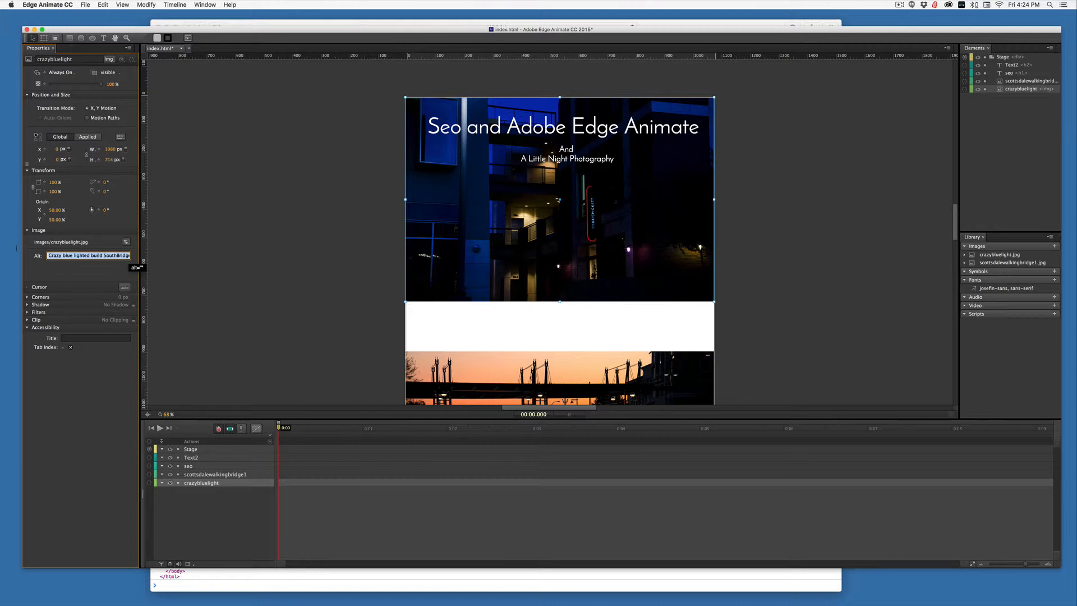
{"action": "left_click", "coordinate": [74, 338]}
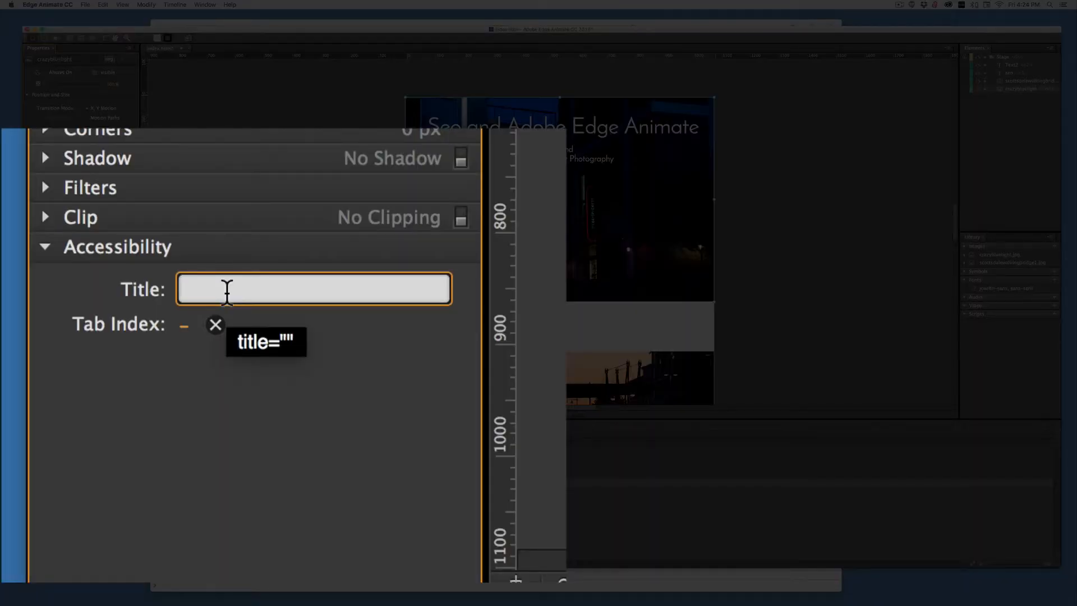
{"action": "key", "text": "super+v"}
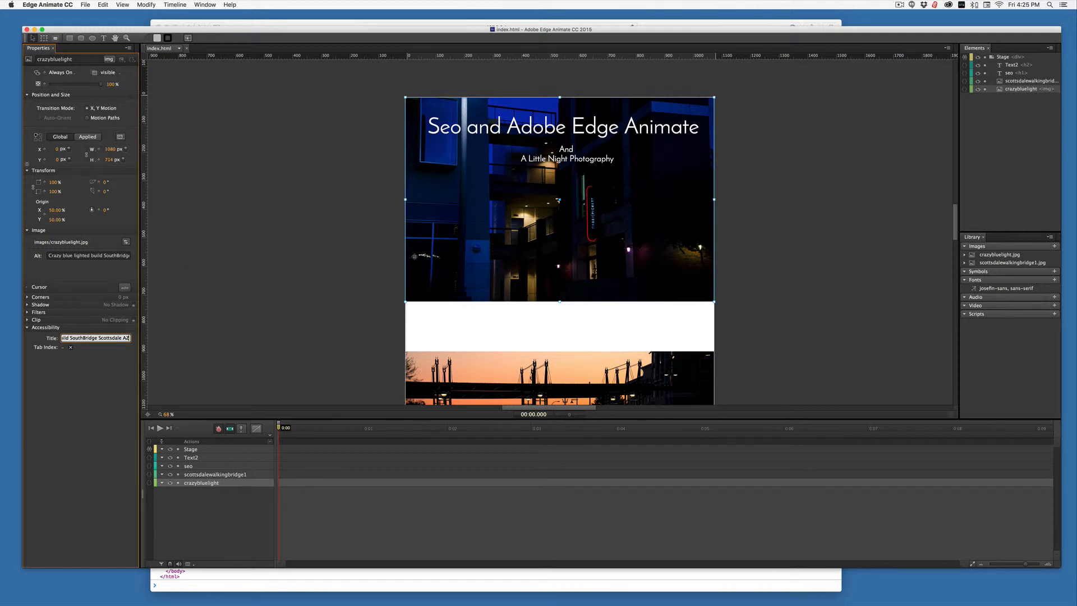
- Draw a text box about 1065 px wide and 152 px high in the white gap between the photos, at about Y 720 px
{"action": "scroll", "coordinate": [414, 256], "scroll_direction": "down", "scroll_amount": 2}
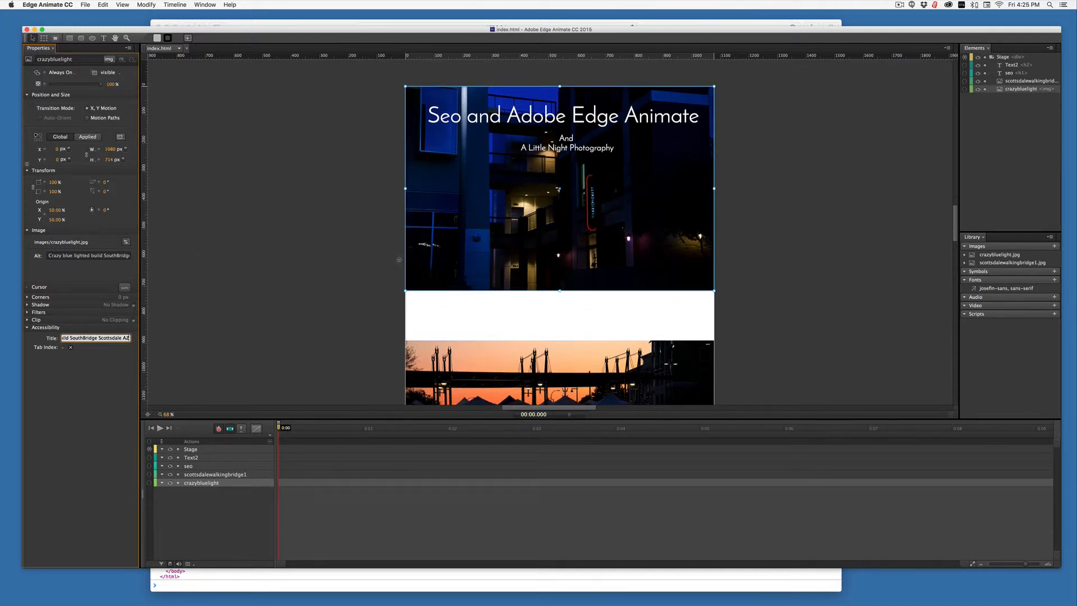
{"action": "left_click", "coordinate": [431, 315]}
{"action": "left_click", "coordinate": [431, 316]}
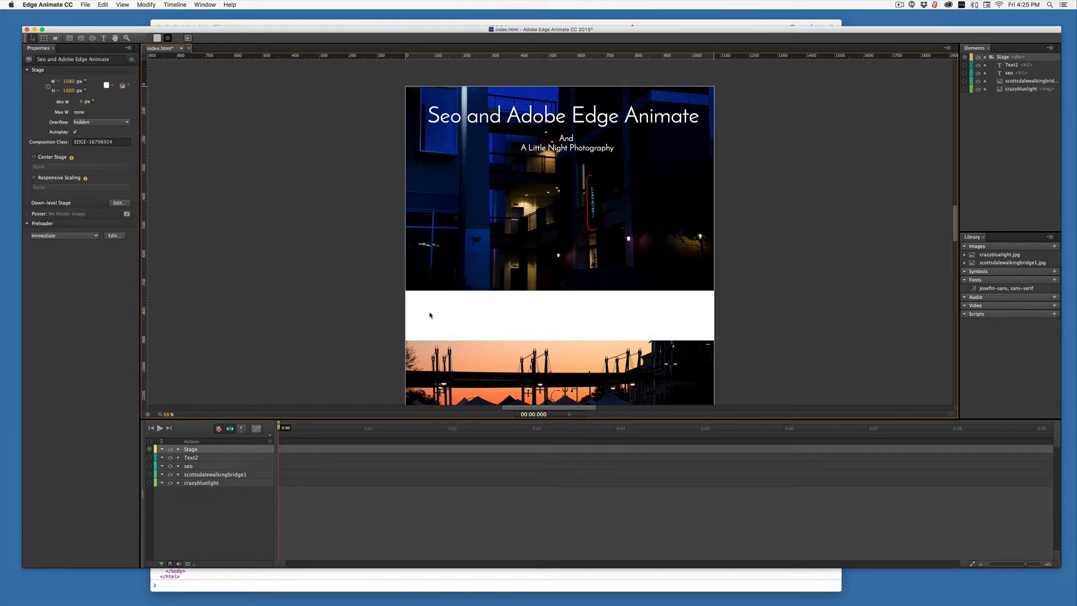
{"action": "key", "text": "t"}
{"action": "left_click_drag", "start_coordinate": [406, 291], "coordinate": [454, 303]}
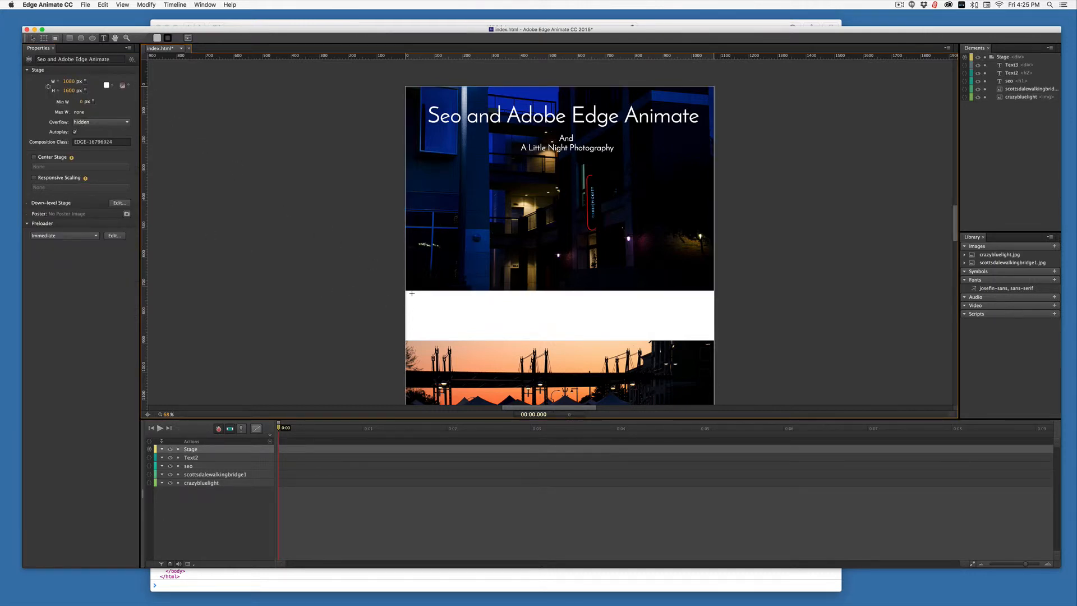
{"action": "left_click_drag", "start_coordinate": [644, 332], "coordinate": [711, 336]}
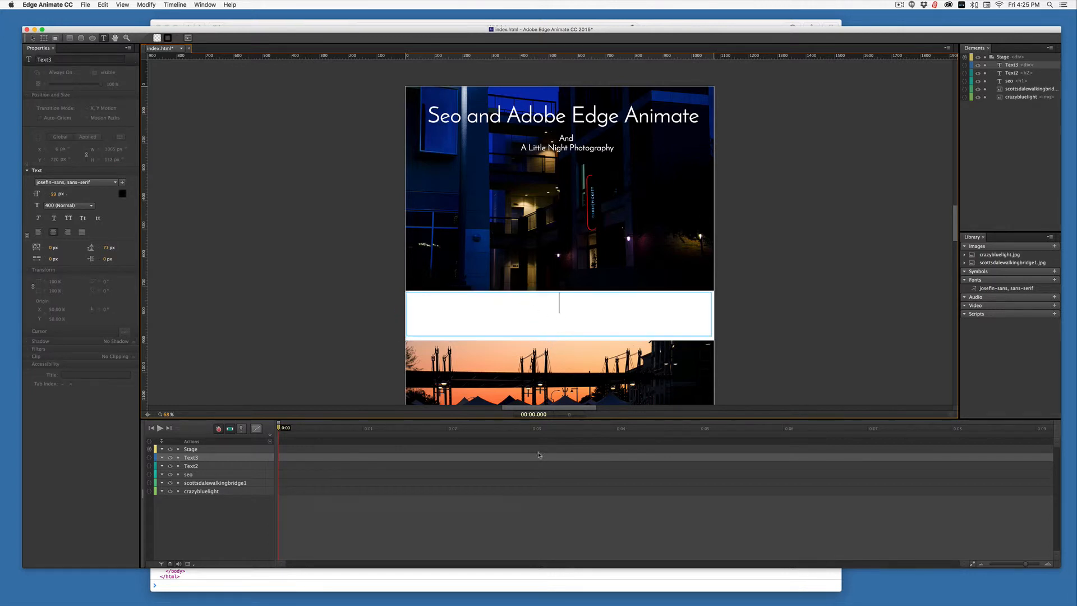
- Copy the paragraph from "Nothing like capturing" to "Herb Box SouthBridge." in the TextEdit document and return to Edge Animate
{"action": "key", "text": "super+Tab"}
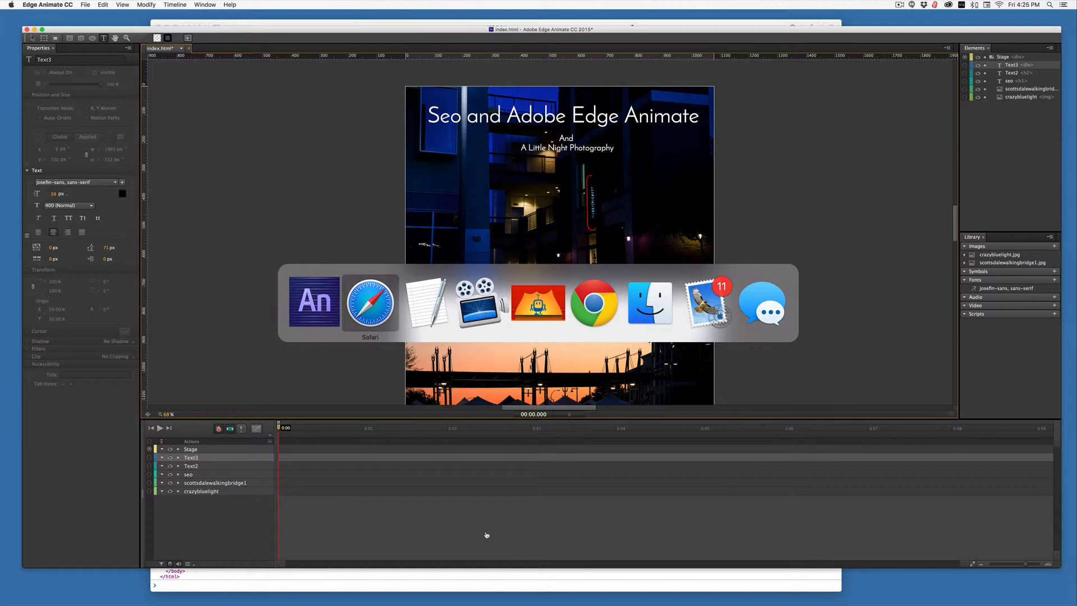
{"action": "key", "text": "super+Tab"}
{"action": "left_click", "coordinate": [320, 227]}
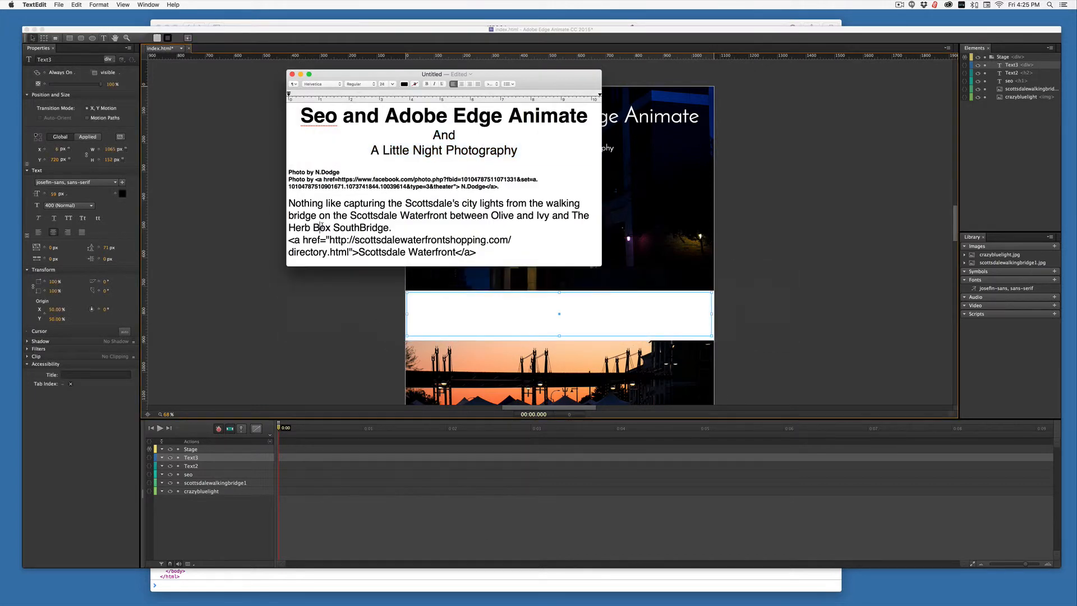
{"action": "left_click", "coordinate": [288, 203]}
{"action": "left_click_drag", "start_coordinate": [289, 203], "coordinate": [409, 227]}
{"action": "key", "text": "super+c"}
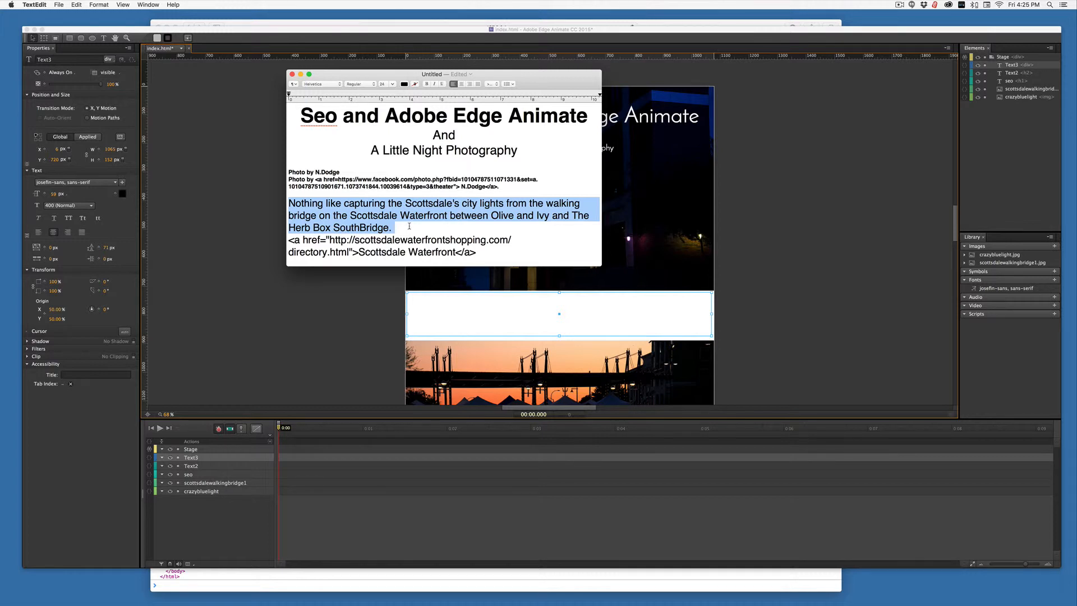
{"action": "left_click", "coordinate": [500, 321]}
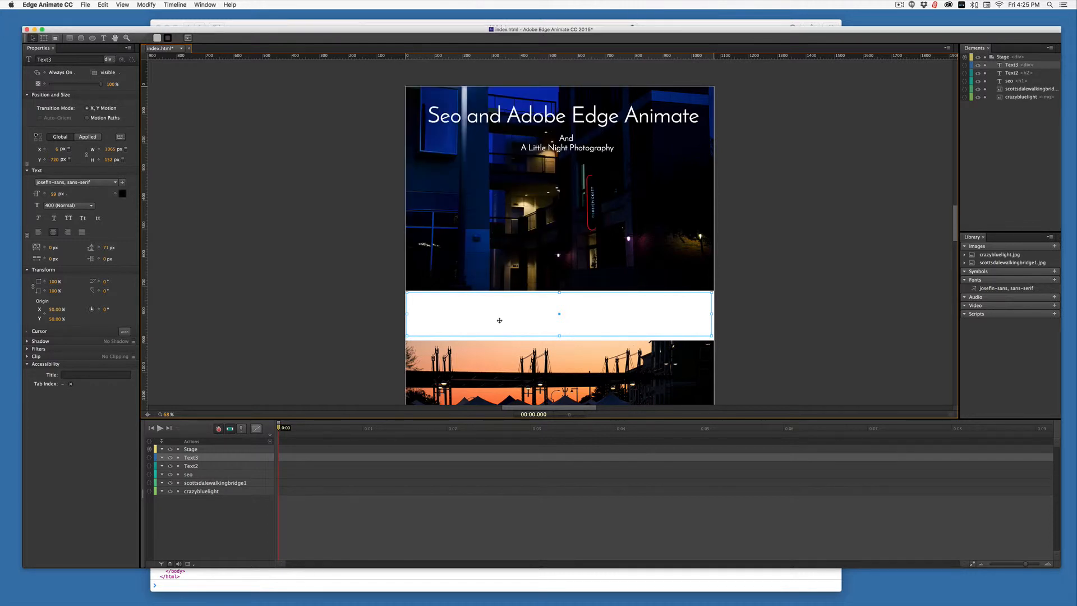
- Paste the copied paragraph into the text box between the photos and try setting its font size to 18 px
{"action": "double_click", "coordinate": [499, 320]}
{"action": "key", "text": "super+v"}
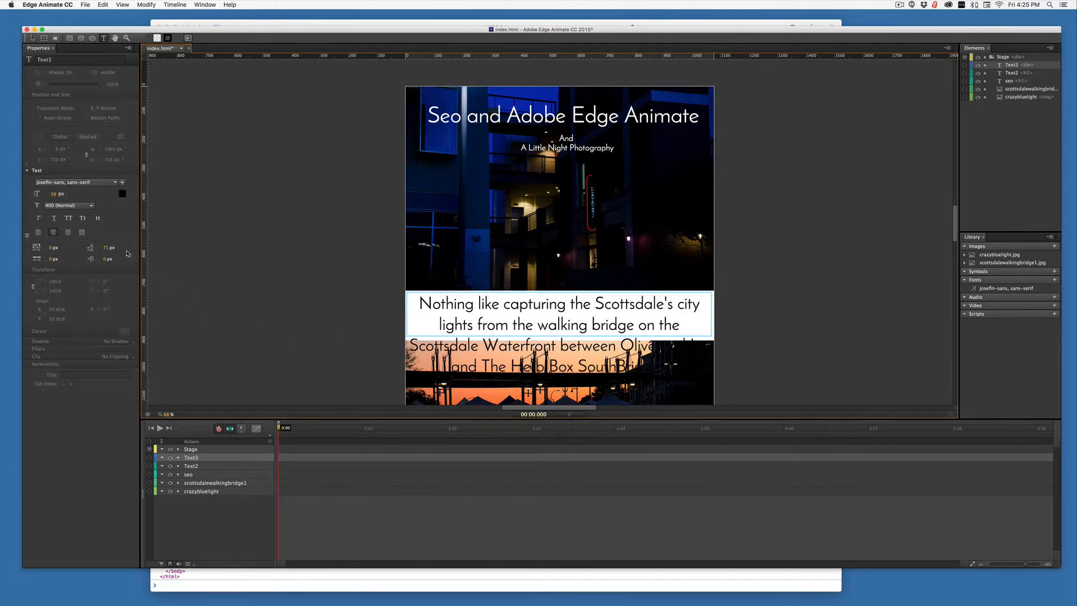
{"action": "left_click", "coordinate": [53, 194]}
{"action": "type", "text": "18"}
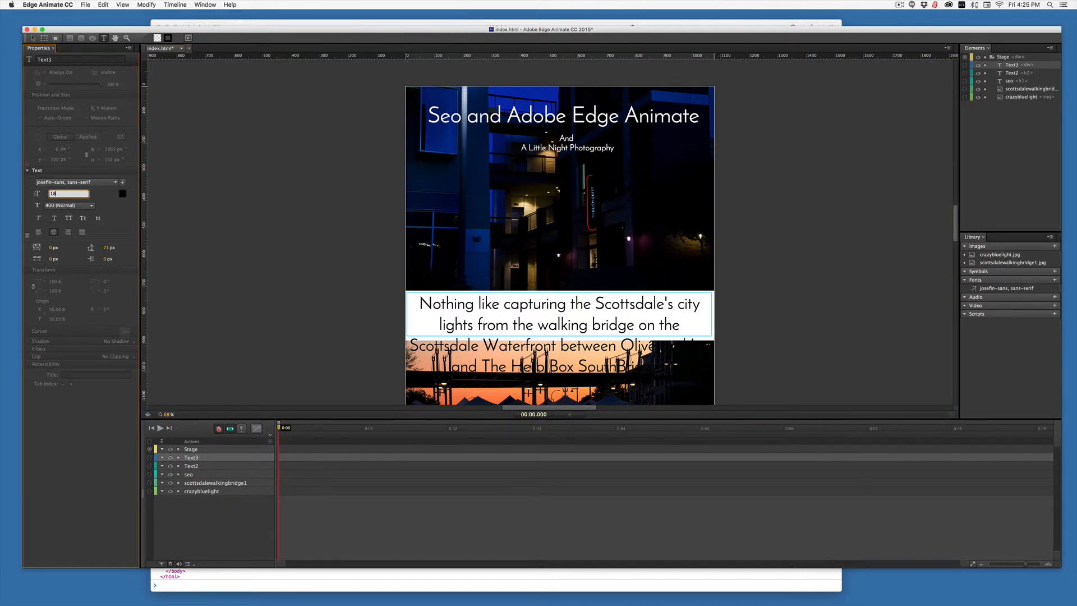
{"action": "key", "text": "Return"}
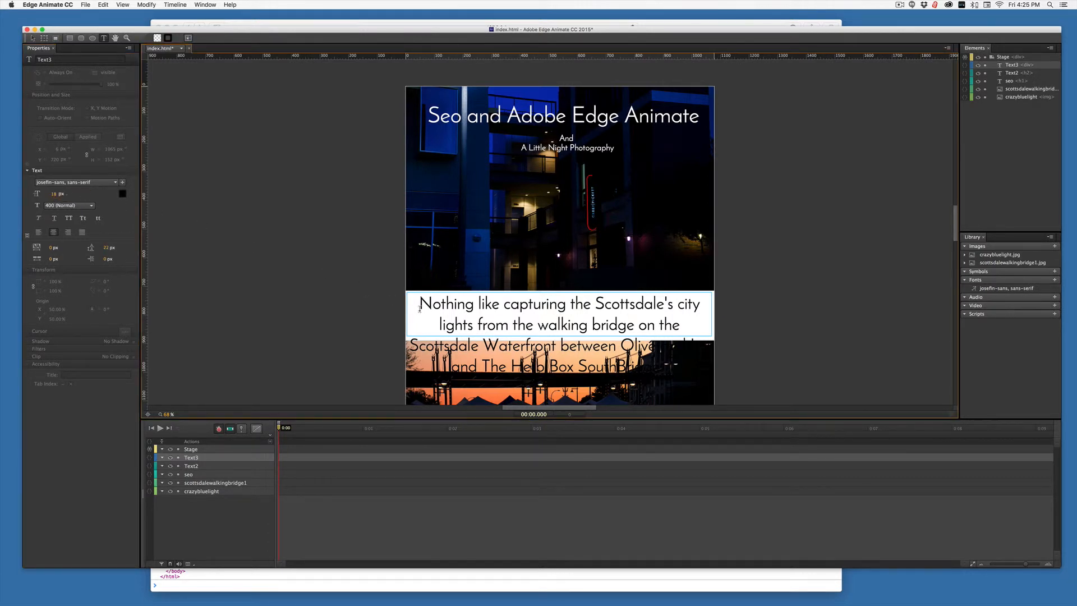
- Select and copy the entire pasted paragraph, then apply an 18 px font size to it
{"action": "double_click", "coordinate": [442, 310]}
{"action": "key", "text": "super+a"}
{"action": "key", "text": "super+c"}
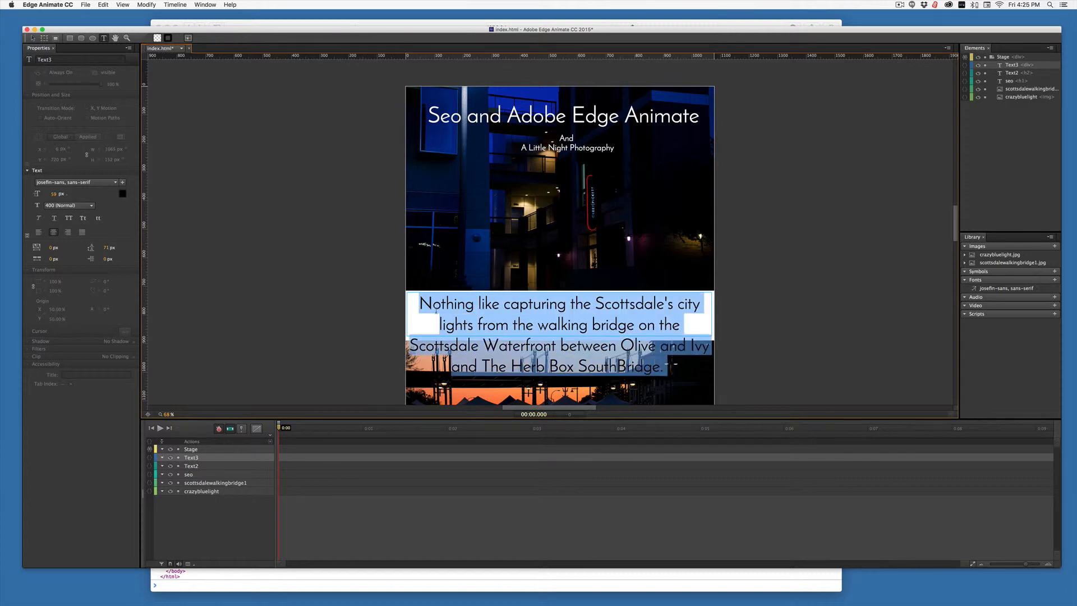
{"action": "left_click", "coordinate": [54, 194]}
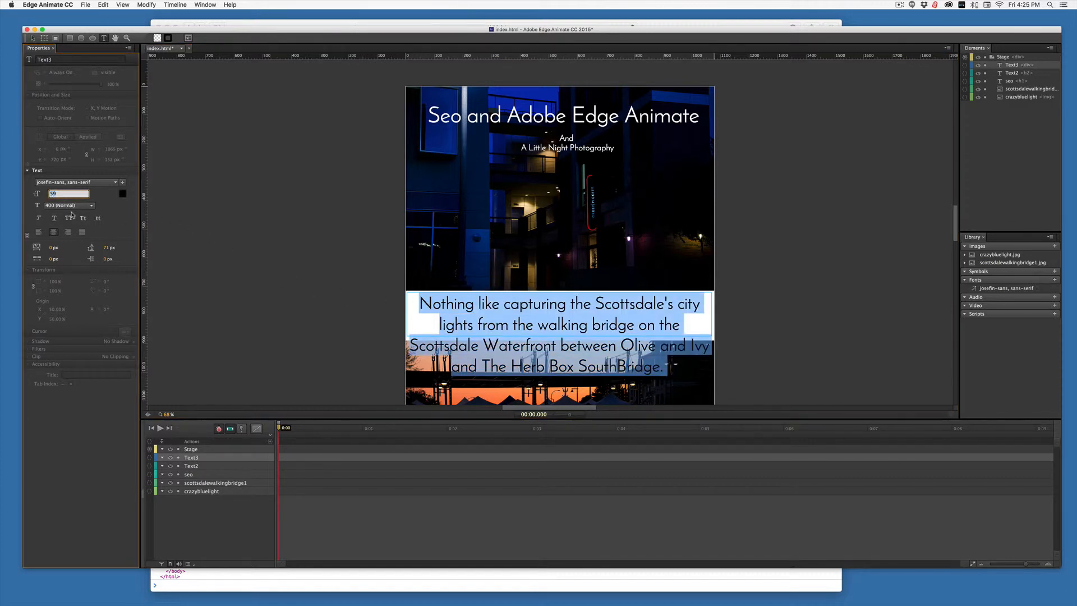
{"action": "key", "text": "Return"}
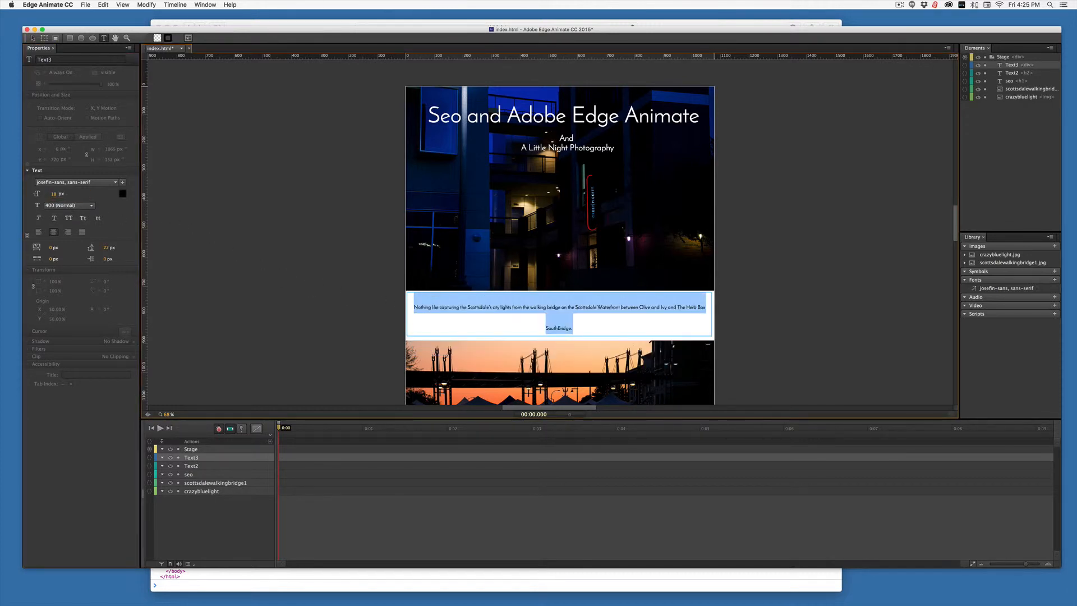
- Left-align the paragraph, enlarge its font size to 31 px, and finish editing the text box
{"action": "left_click", "coordinate": [39, 232]}
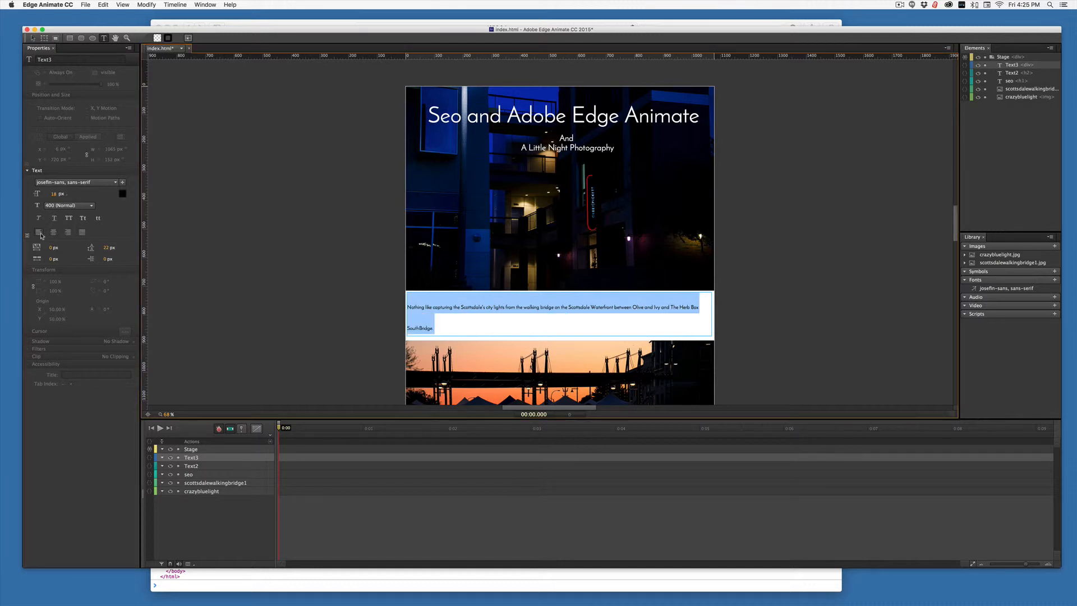
{"action": "left_click_drag", "start_coordinate": [52, 195], "coordinate": [60, 194]}
{"action": "left_click", "coordinate": [279, 276]}
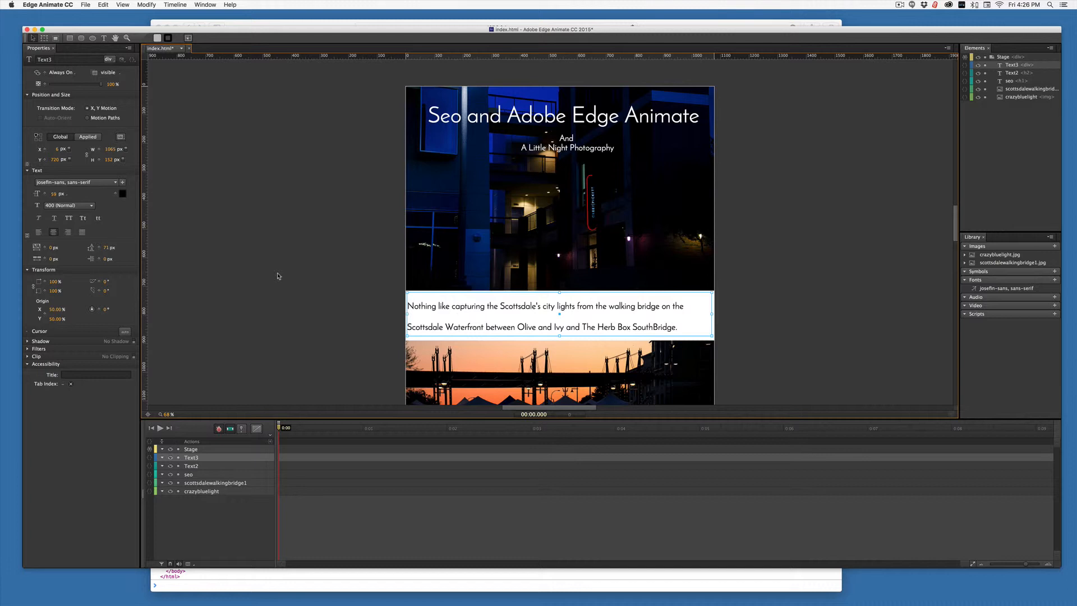
{"action": "double_click", "coordinate": [431, 306]}
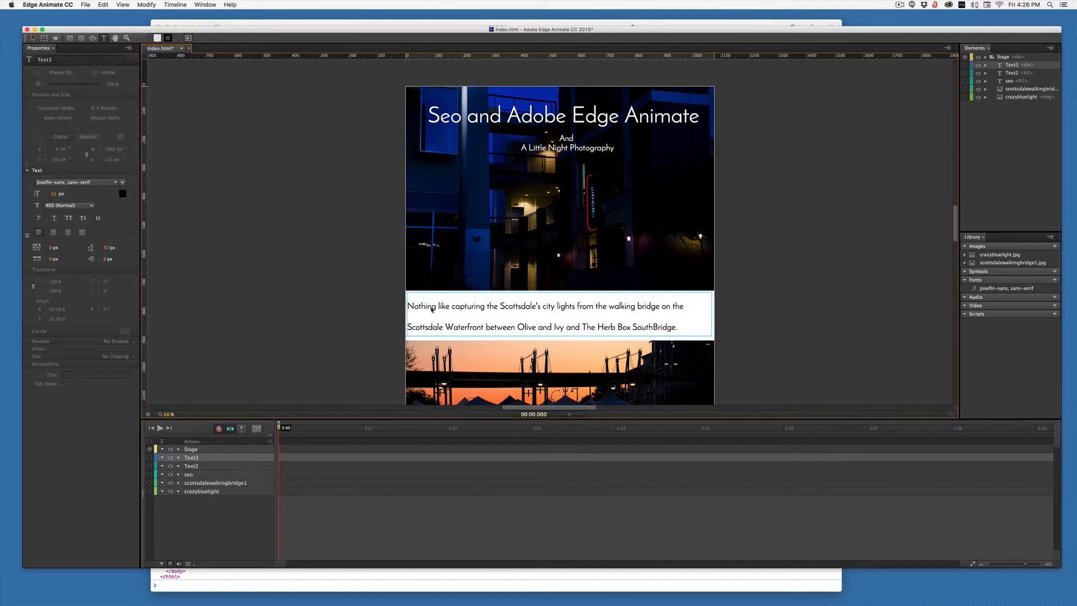
{"action": "key", "text": "Escape"}
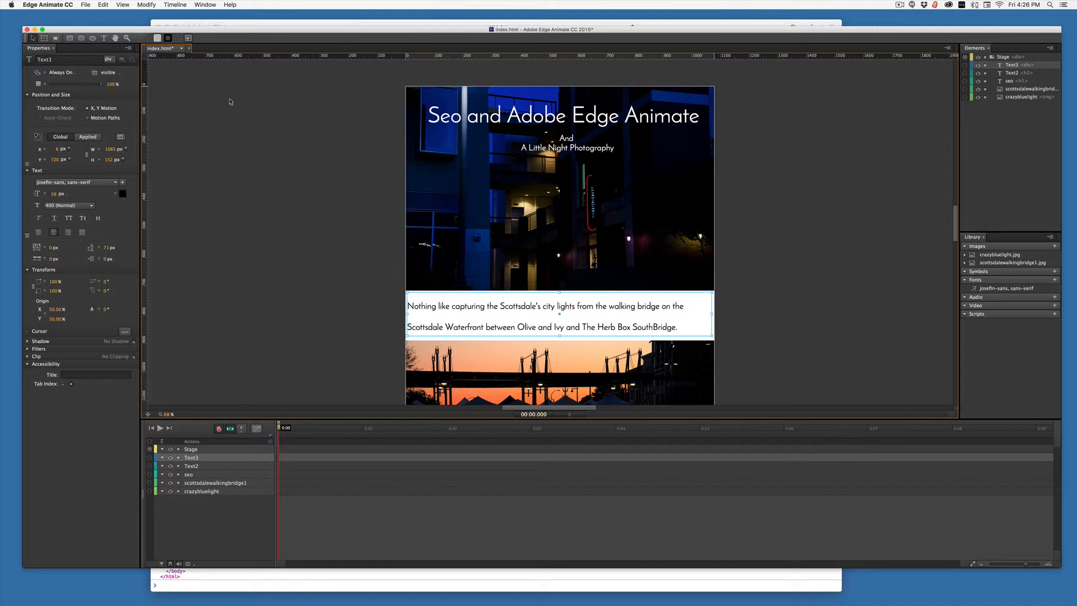
- In the Stage's document.compositionReady code, add the line sym.$("").html(); below the meta tag line, with the copied paragraph as the html argument
{"action": "left_click", "coordinate": [205, 5]}
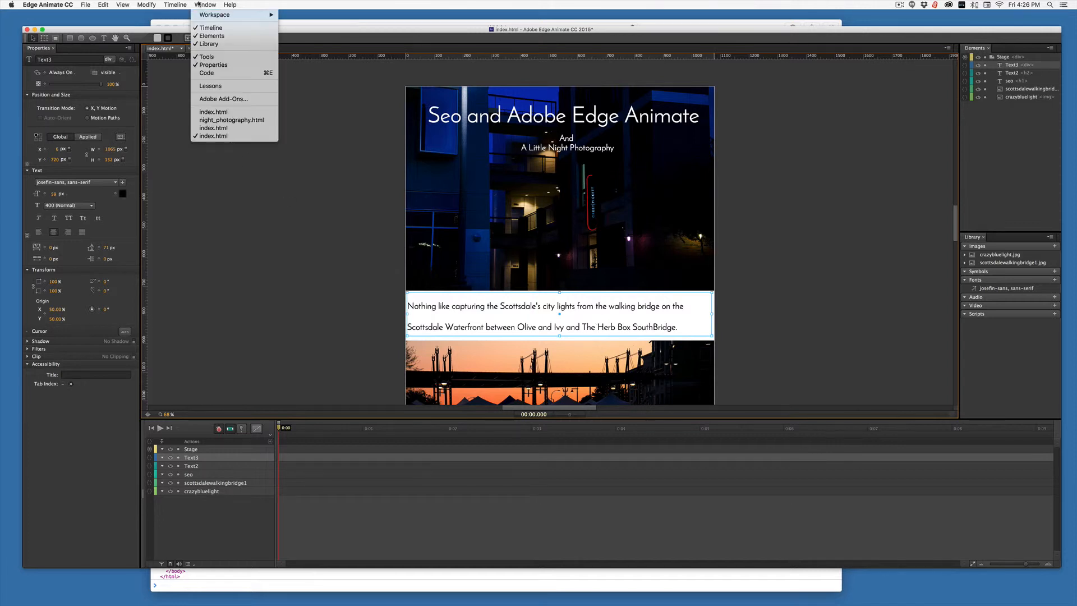
{"action": "left_click", "coordinate": [202, 74]}
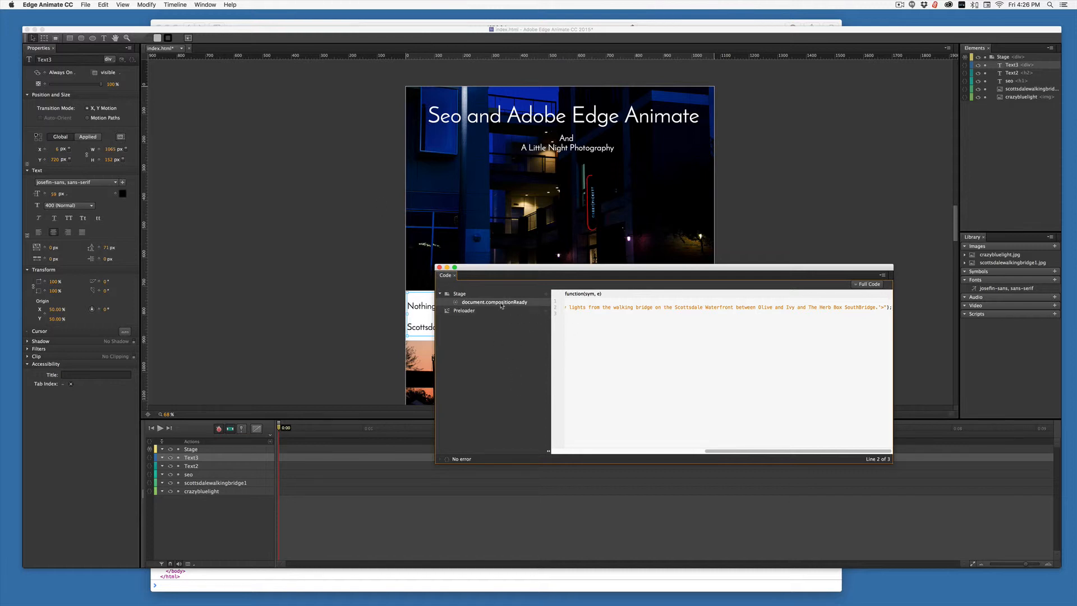
{"action": "scroll", "coordinate": [672, 409], "scroll_direction": "left", "scroll_amount": 10}
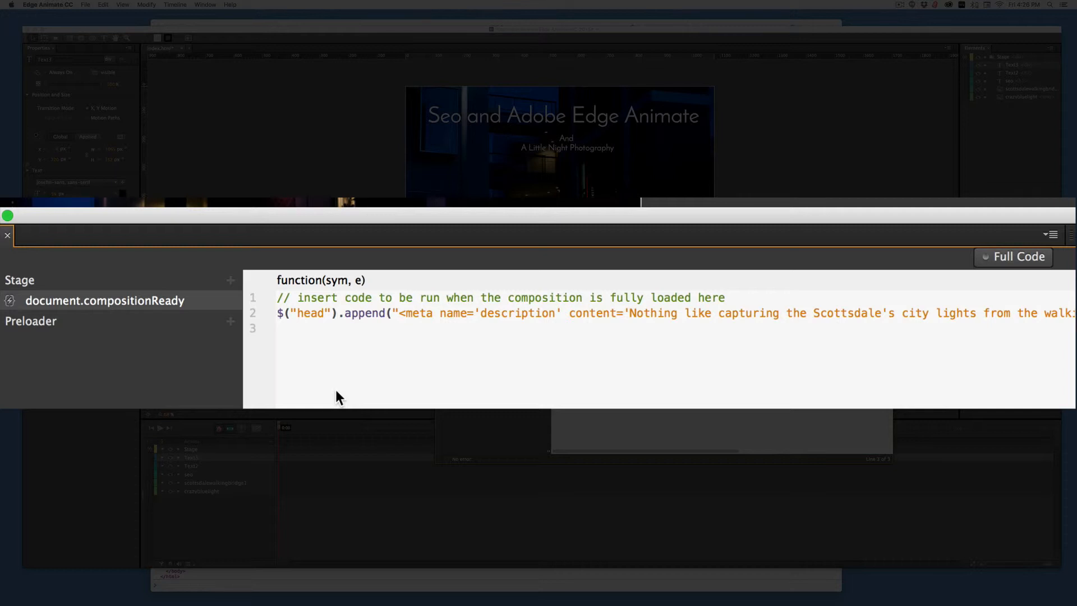
{"action": "type", "text": "sym.$("}
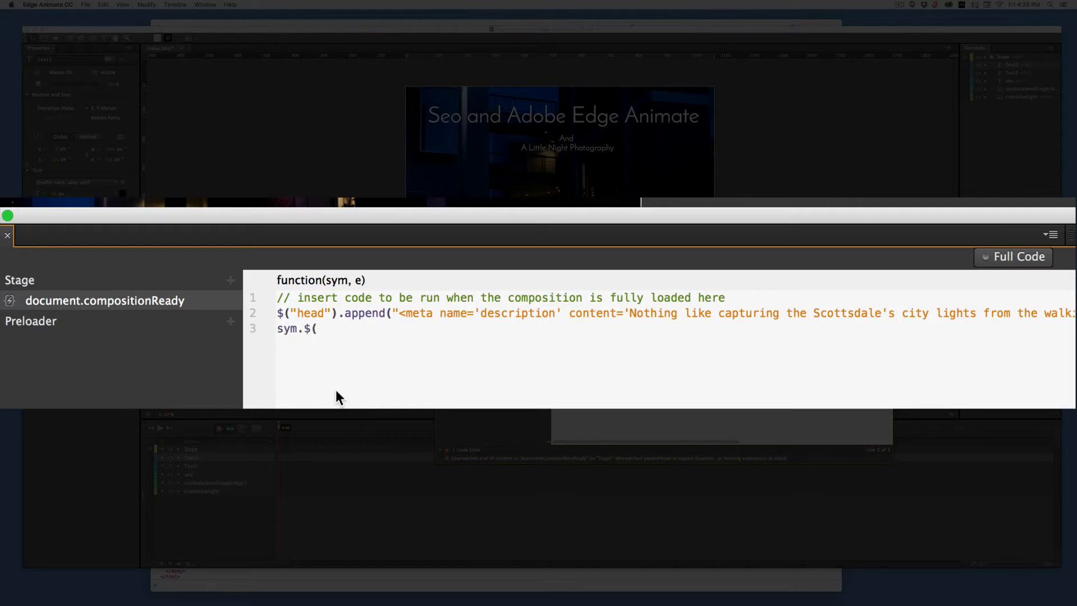
{"action": "type", "text": "\"\").html"}
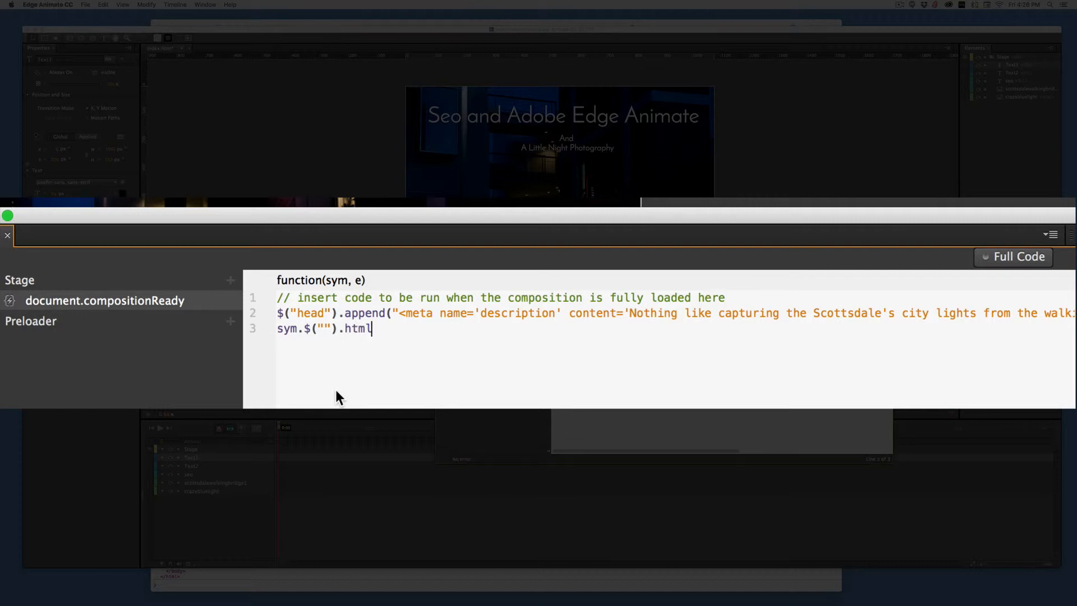
{"action": "type", "text": "("}
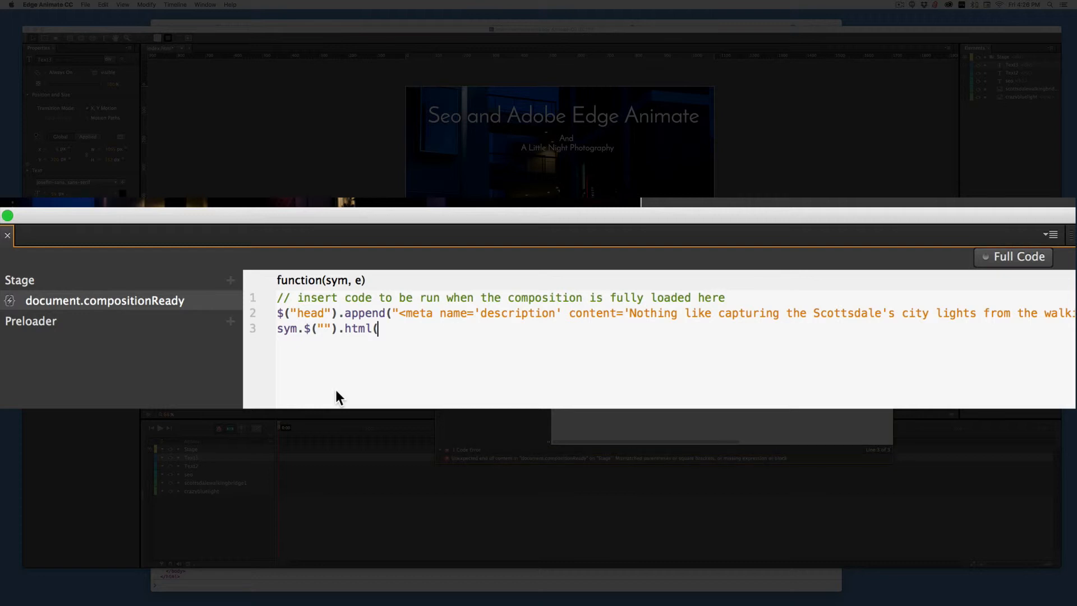
{"action": "key", "text": "super+v"}
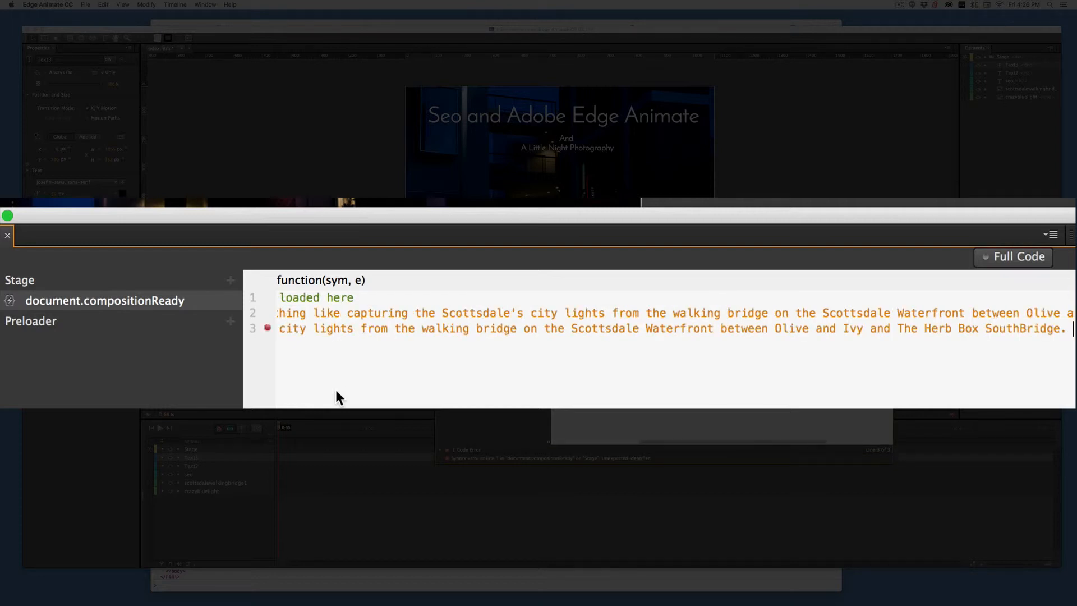
{"action": "type", "text": ");"}
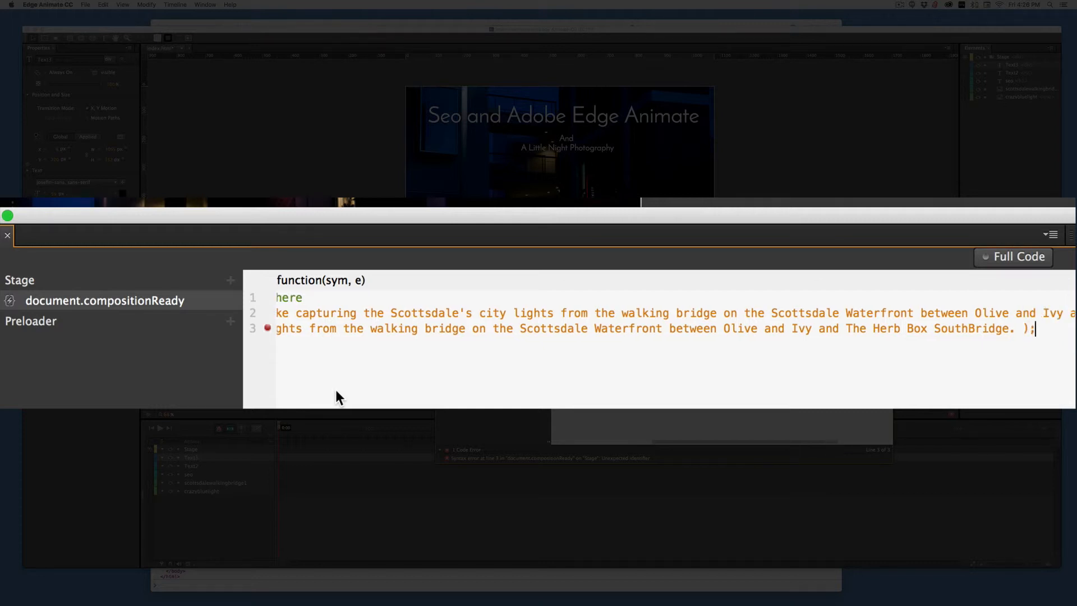
- Set the new line's selector to "Text3" and enclose the paragraph inside html() in single quotes
{"action": "scroll", "coordinate": [336, 390], "scroll_direction": "left", "scroll_amount": 10}
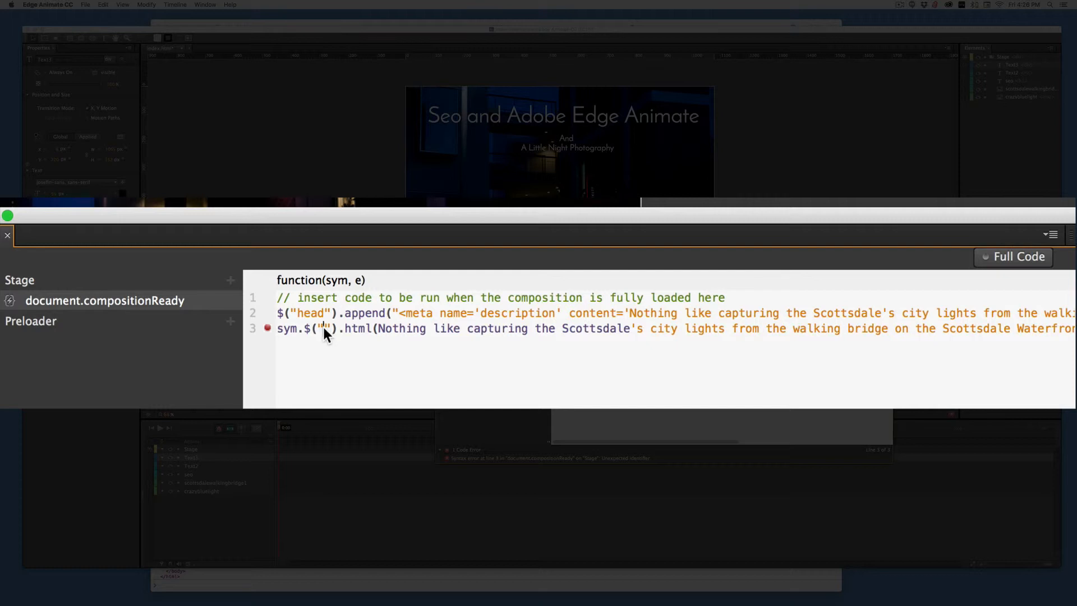
{"action": "type", "text": "Text"}
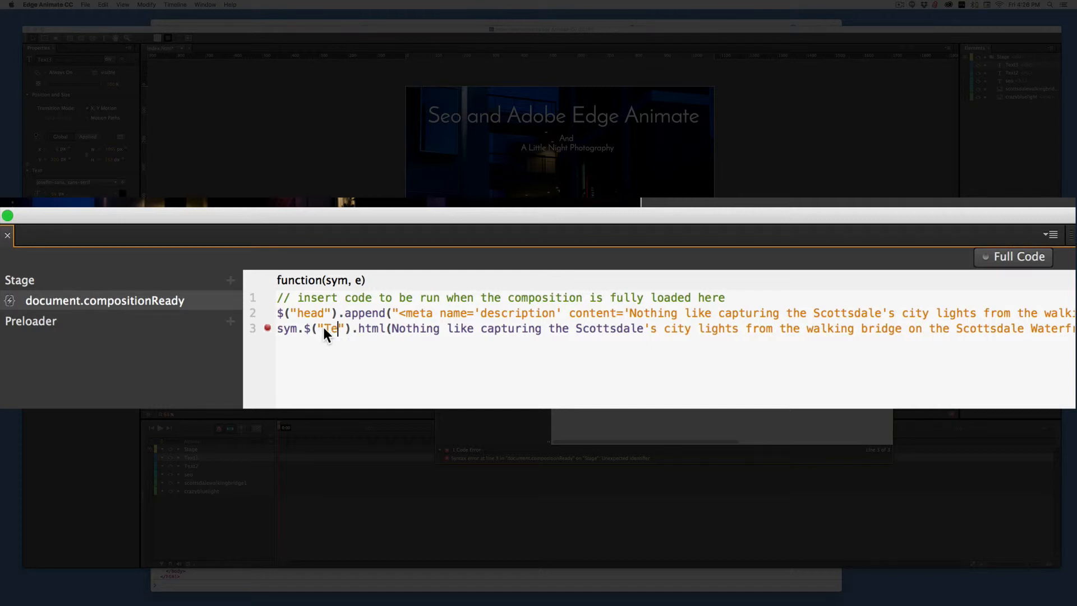
{"action": "type", "text": "3"}
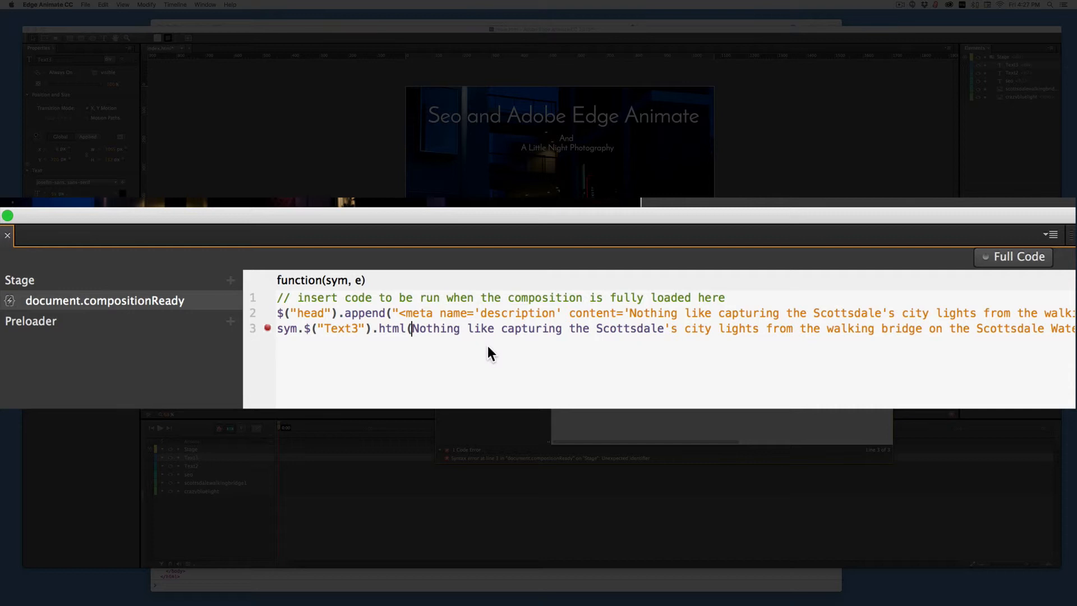
{"action": "type", "text": "\""}
{"action": "scroll", "coordinate": [487, 346], "scroll_direction": "right", "scroll_amount": 10}
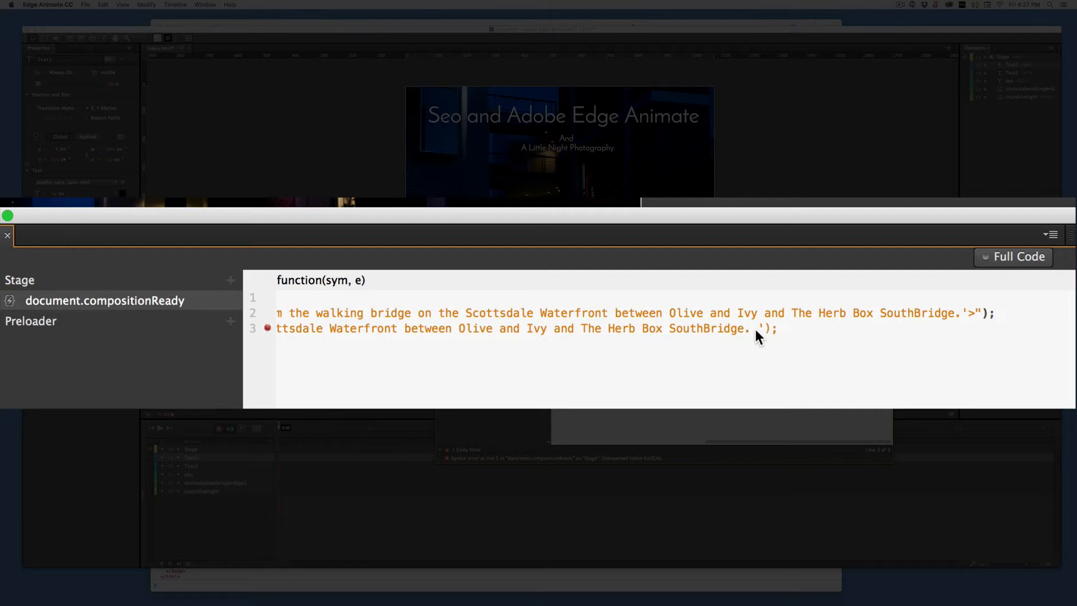
{"action": "scroll", "coordinate": [754, 328], "scroll_direction": "left", "scroll_amount": 10}
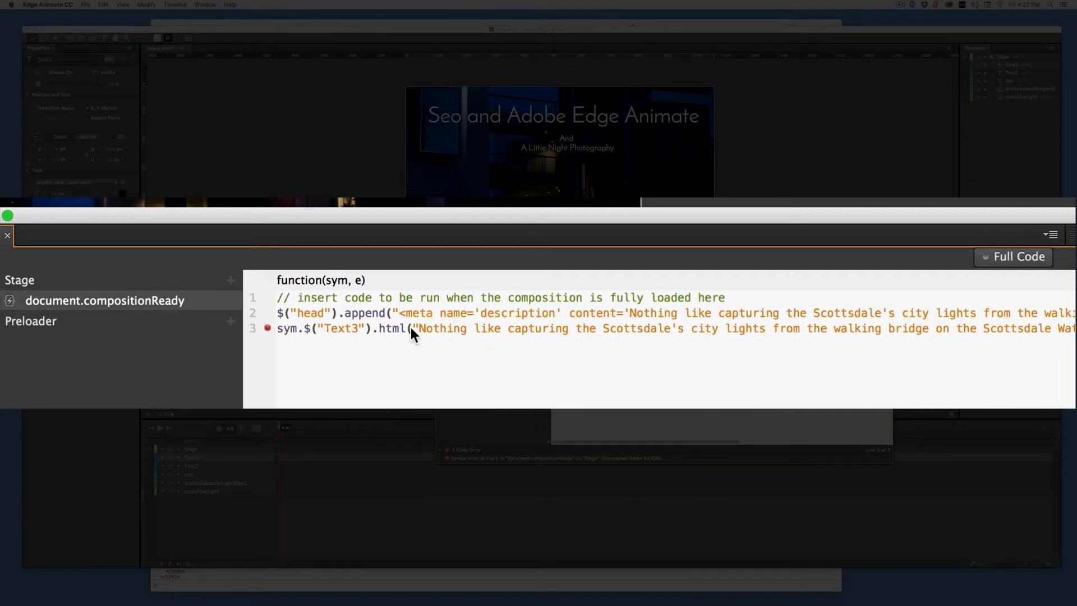
{"action": "type", "text": "'"}
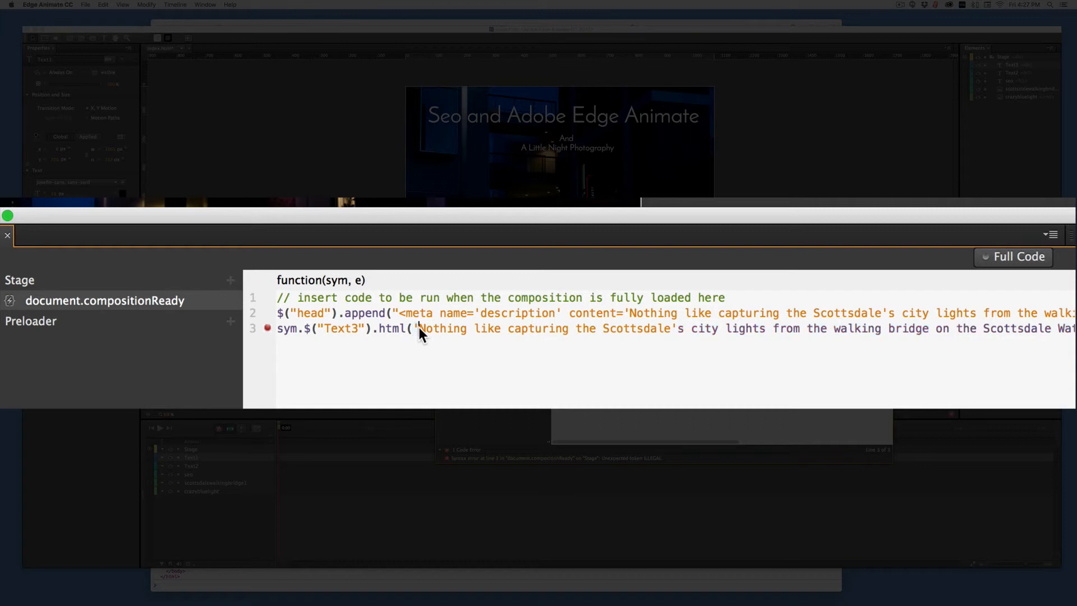
- Escape the apostrophe in "Scottsdale's" on the Text3 line, adding a backslash before and after it
{"action": "left_click", "coordinate": [671, 330]}
{"action": "type", "text": "\\"}
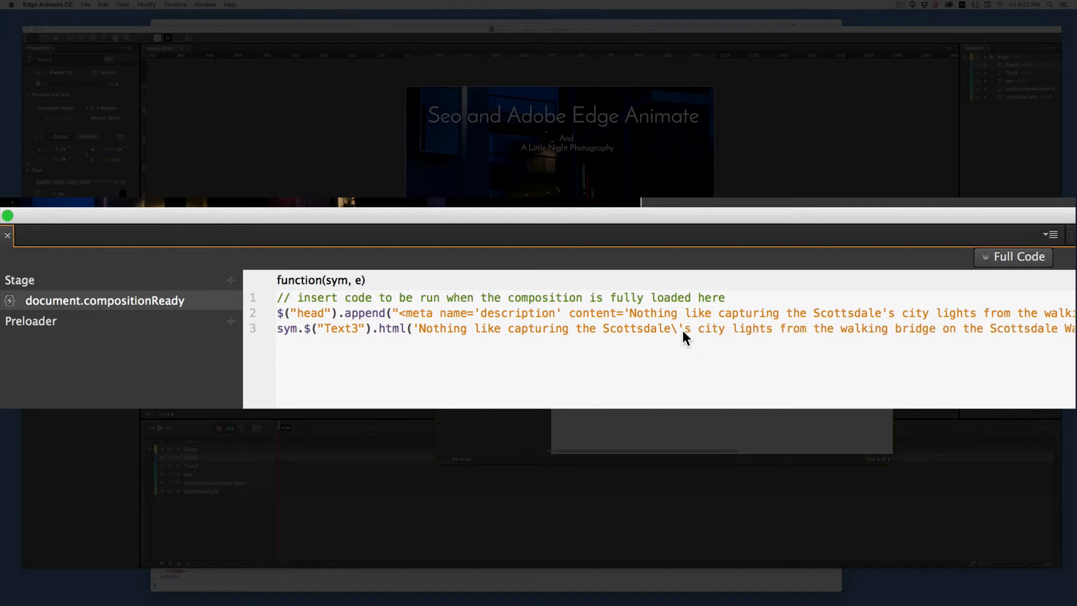
{"action": "left_click", "coordinate": [683, 331]}
{"action": "type", "text": "\\"}
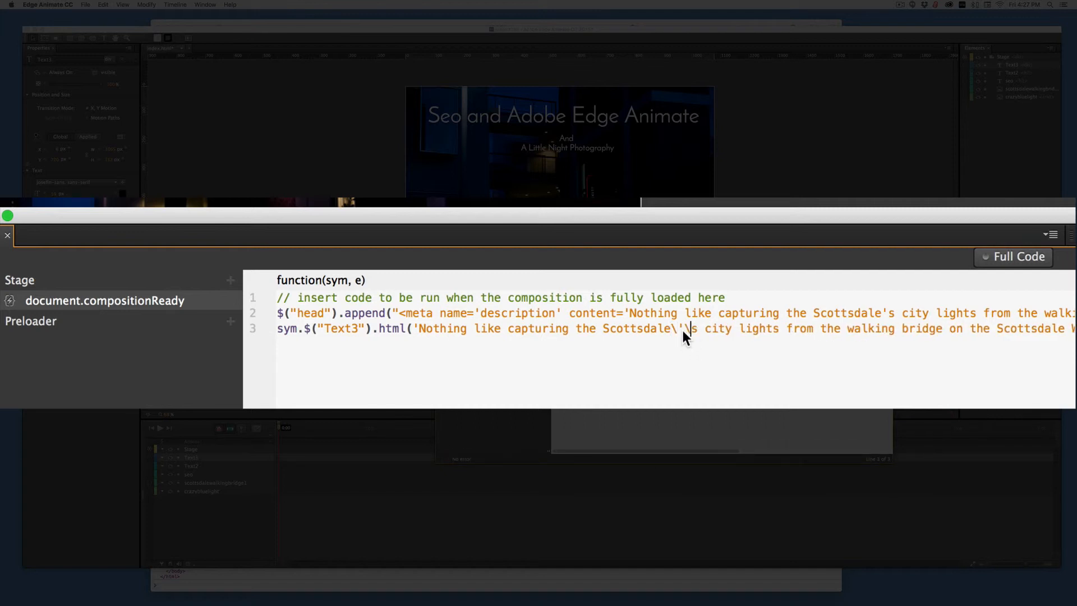
{"action": "scroll", "coordinate": [682, 329], "scroll_direction": "right", "scroll_amount": 5}
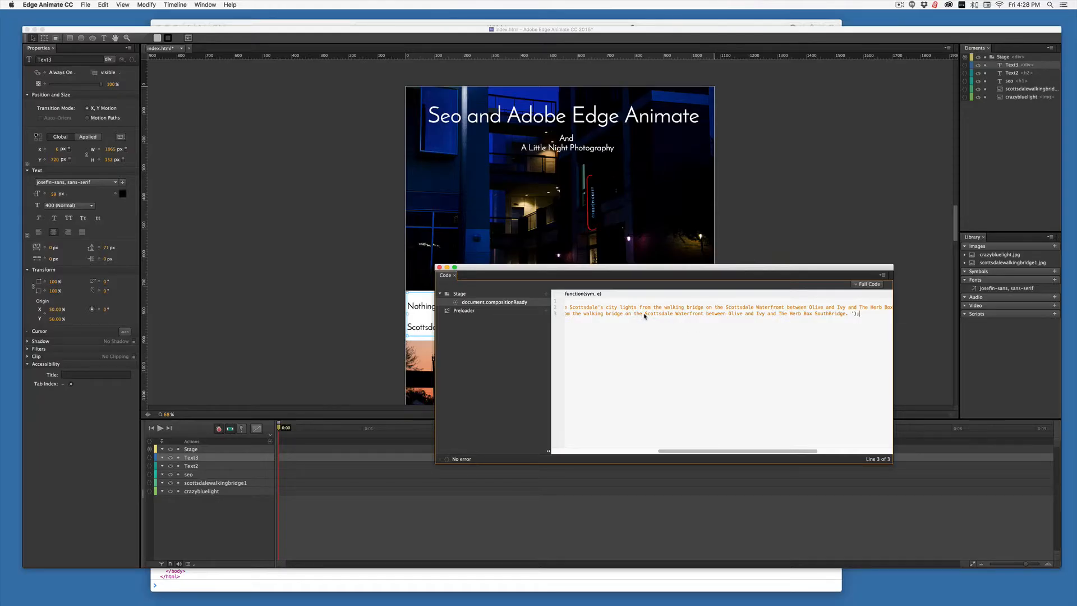
{"action": "left_click_drag", "start_coordinate": [644, 316], "coordinate": [702, 316]}
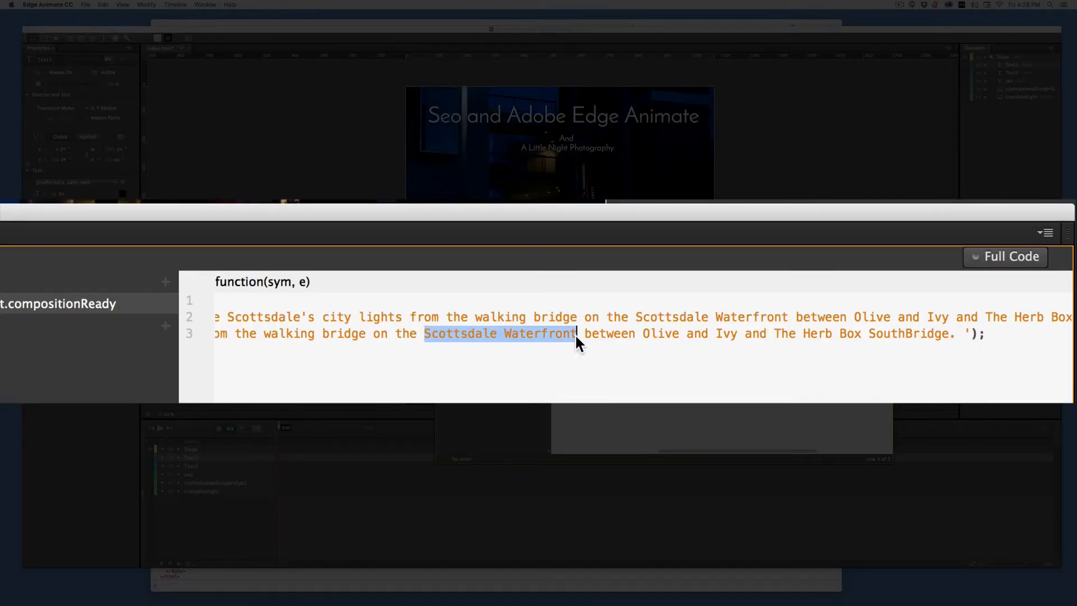
{"action": "key", "text": "super+Tab"}
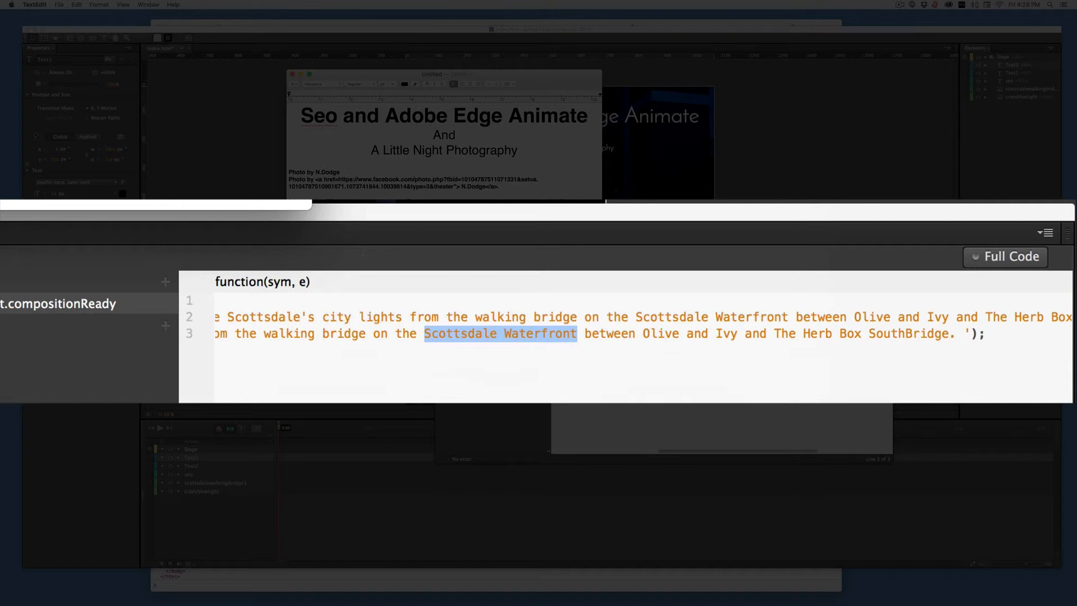
{"action": "left_click", "coordinate": [449, 393]}
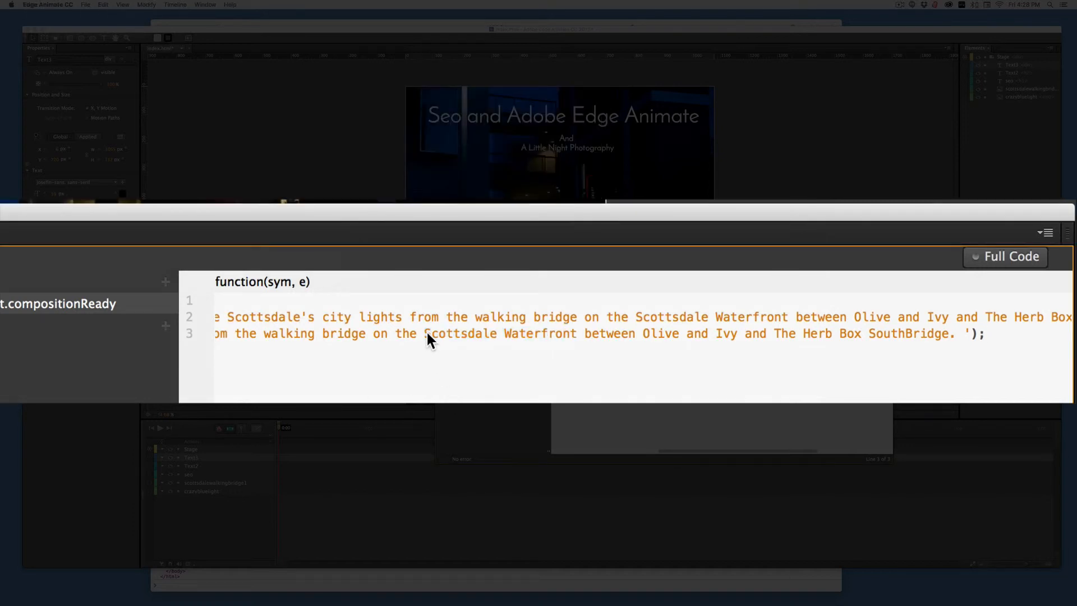
{"action": "left_click_drag", "start_coordinate": [424, 334], "coordinate": [556, 335]}
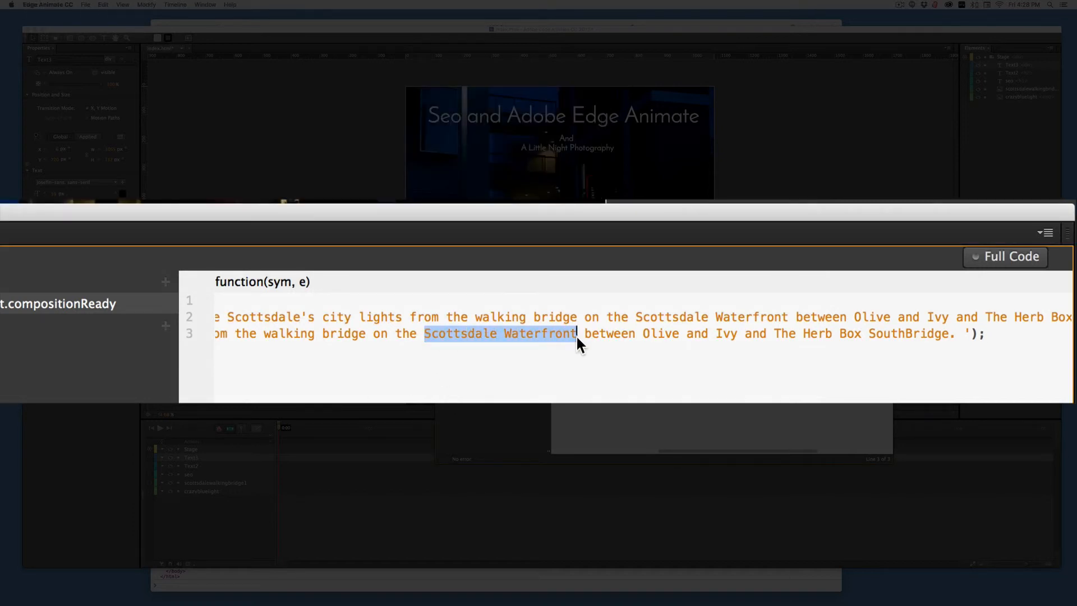
{"action": "type", "text": "<a href=\"http://scottsdalewaterfrontshopping.com/directory.html\">Scottsdale Waterfront</a>"}
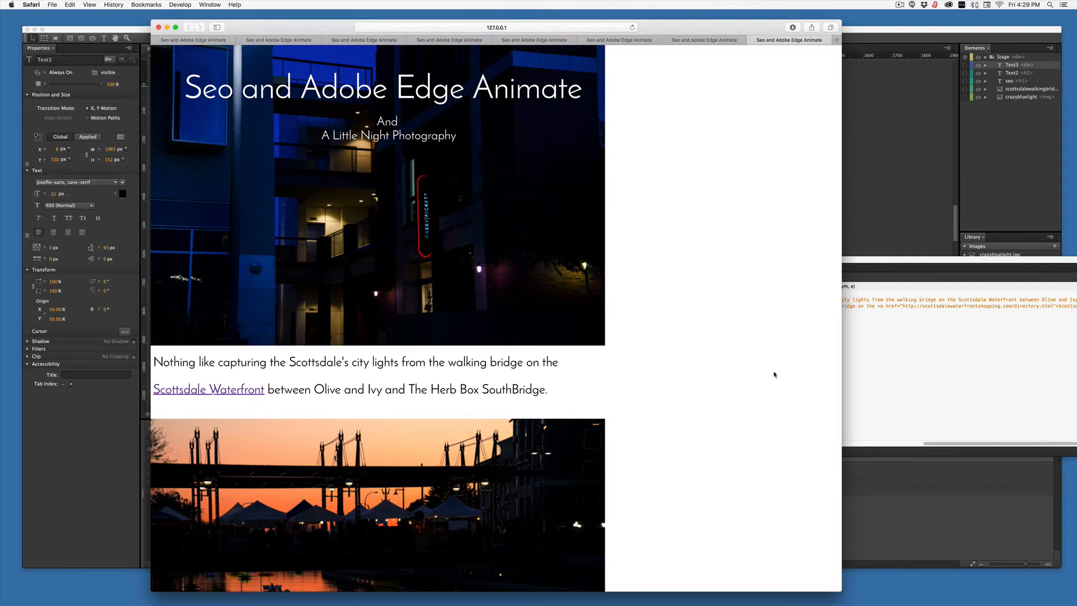
- Return from the Safari preview to Edge Animate and close the Code window
{"action": "left_click", "coordinate": [935, 375]}
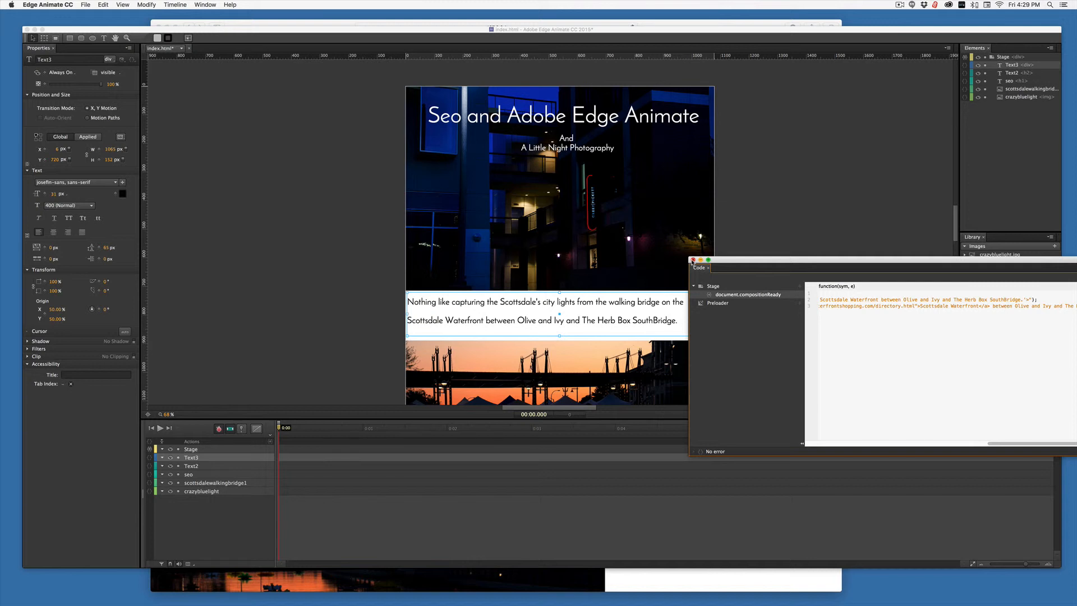
{"action": "left_click", "coordinate": [693, 260]}
{"action": "scroll", "coordinate": [772, 276], "scroll_direction": "down", "scroll_amount": 5}
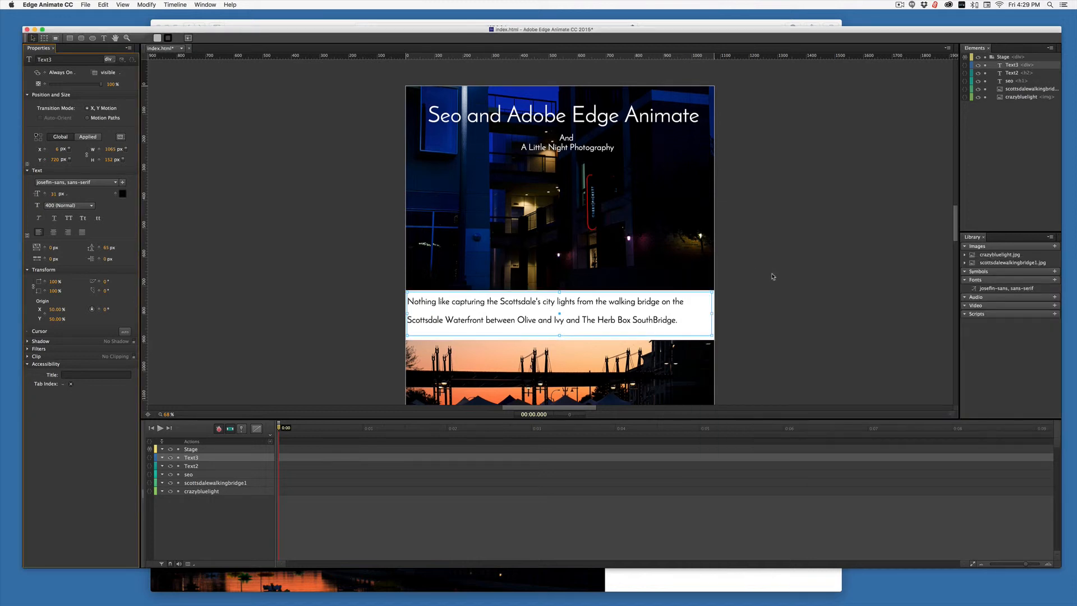
{"action": "scroll", "coordinate": [772, 276], "scroll_direction": "down", "scroll_amount": 2}
{"action": "scroll", "coordinate": [772, 276], "scroll_direction": "up", "scroll_amount": 3}
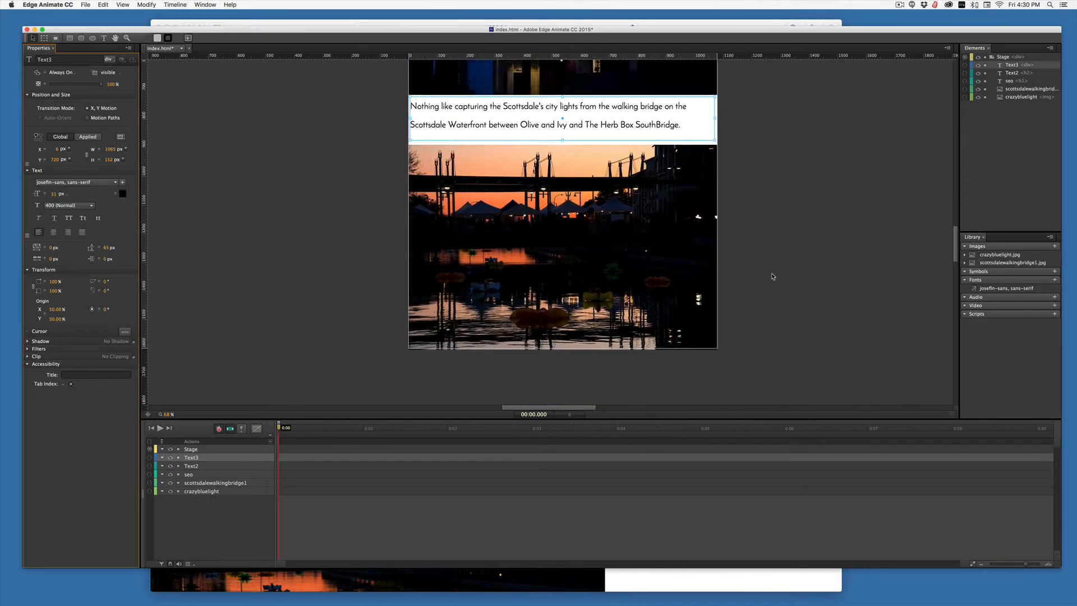
- Draw a text box about 172 by 24 px in the lower-right corner of the crazybluelight image and start editing it
{"action": "scroll", "coordinate": [772, 276], "scroll_direction": "left", "scroll_amount": 1}
{"action": "scroll", "coordinate": [772, 276], "scroll_direction": "up", "scroll_amount": 1}
{"action": "scroll", "coordinate": [771, 276], "scroll_direction": "right", "scroll_amount": 2}
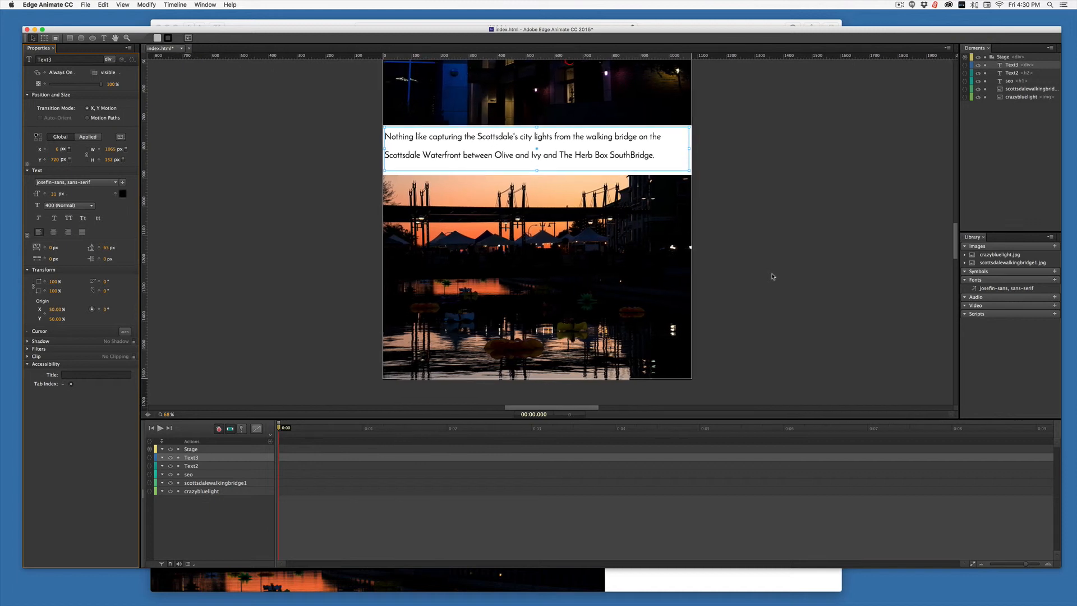
{"action": "scroll", "coordinate": [772, 276], "scroll_direction": "up", "scroll_amount": 4}
{"action": "scroll", "coordinate": [772, 276], "scroll_direction": "left", "scroll_amount": 1}
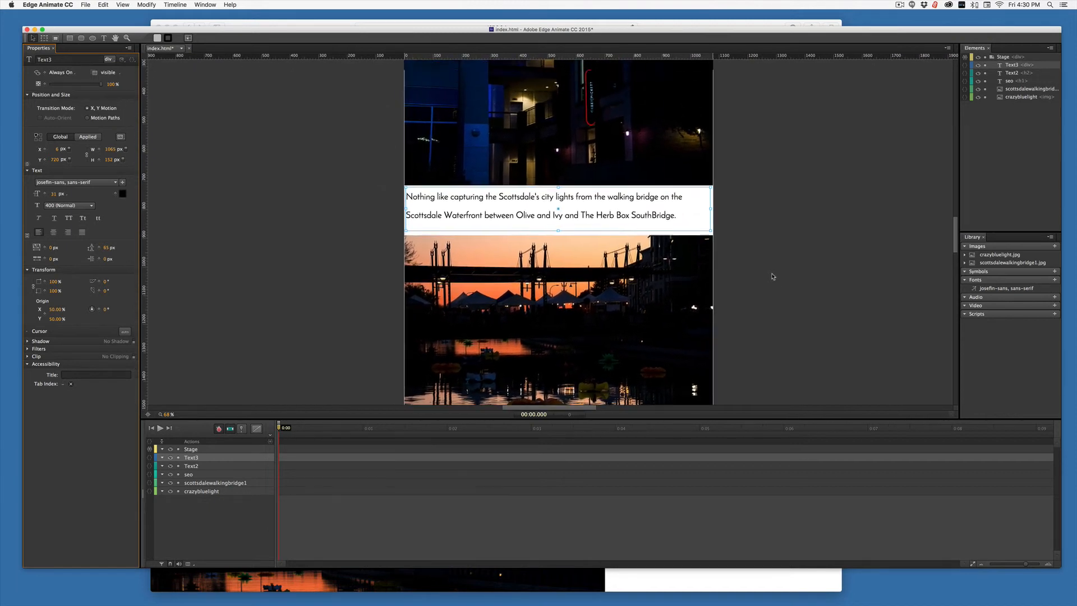
{"action": "left_click", "coordinate": [682, 171]}
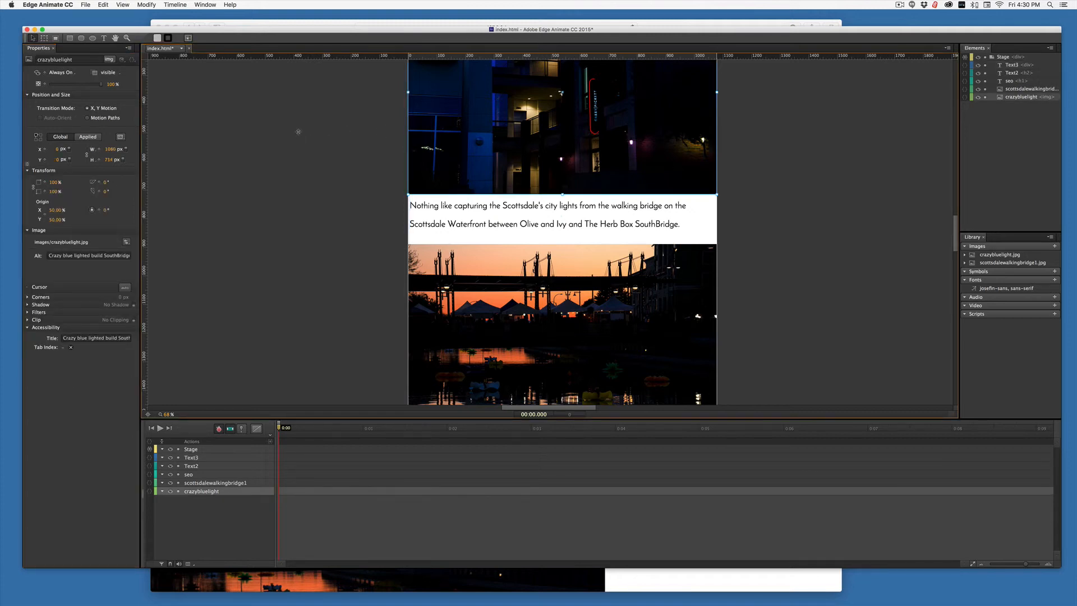
{"action": "key", "text": "t"}
{"action": "left_click_drag", "start_coordinate": [651, 175], "coordinate": [701, 181]}
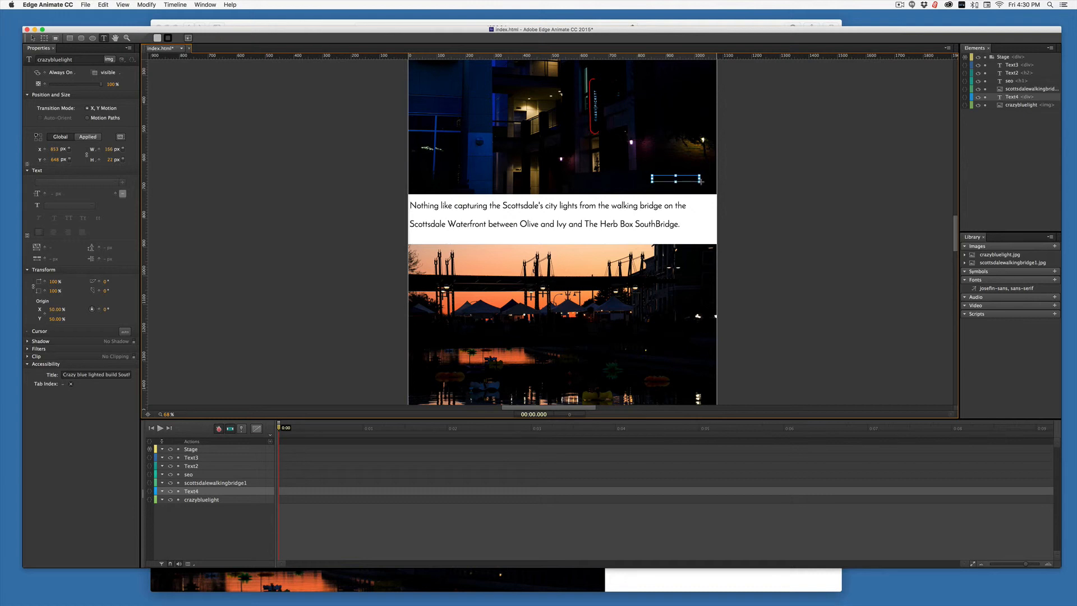
{"action": "left_click", "coordinate": [666, 179]}
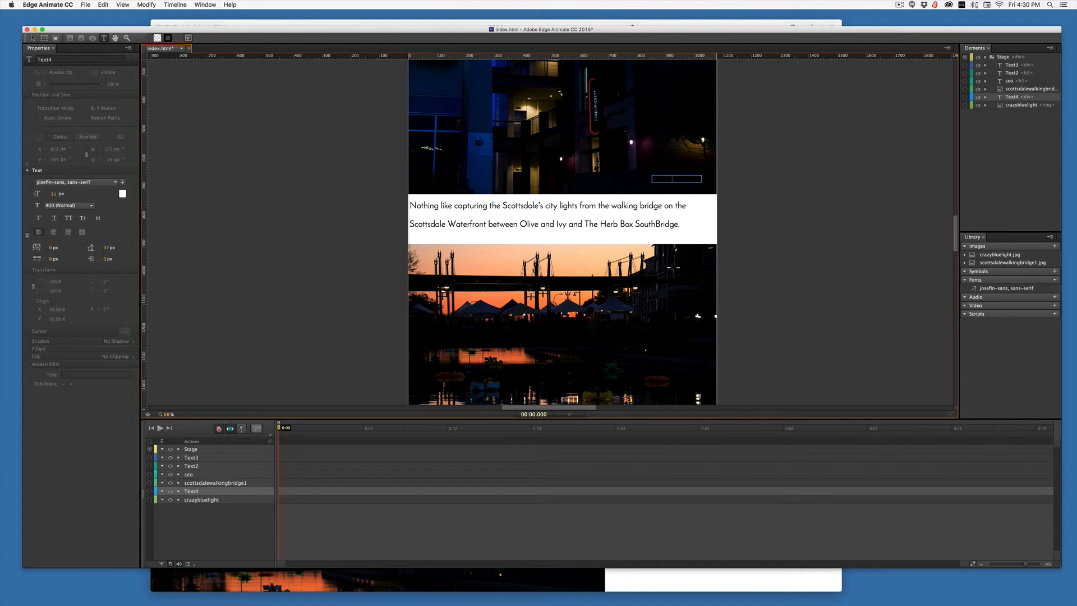
- Enter the photo credit in the new text box as "Photo by" followed by the photographer's name
{"action": "type", "text": "photo by N DOd"}
{"action": "key", "text": "BackSpace"}
{"action": "key", "text": "BackSpace"}
{"action": "key", "text": "BackSpace"}
{"action": "type", "text": "odge"}
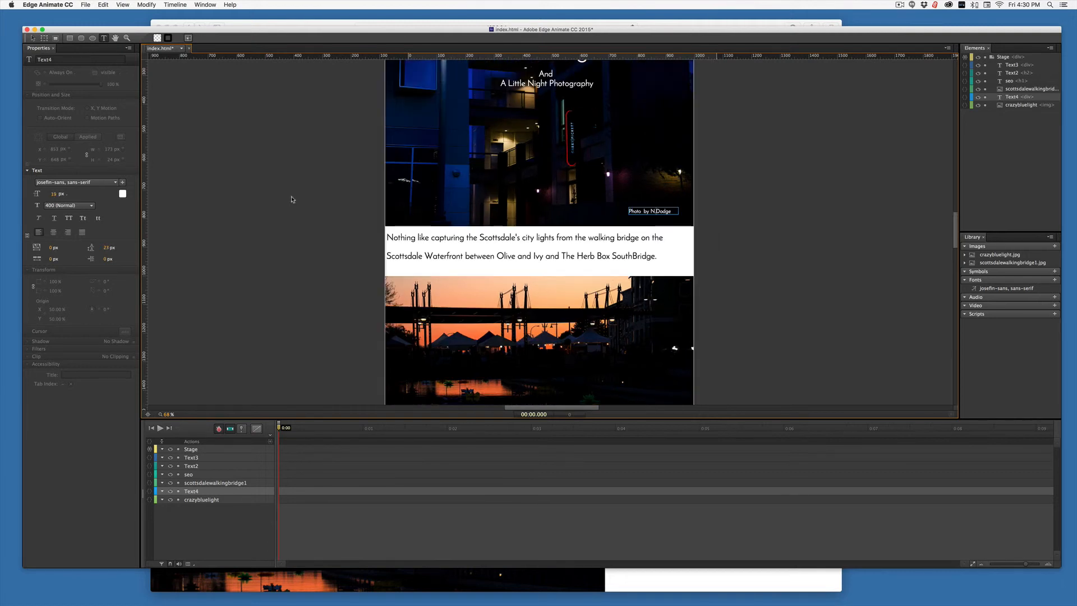
{"action": "key", "text": "Escape"}
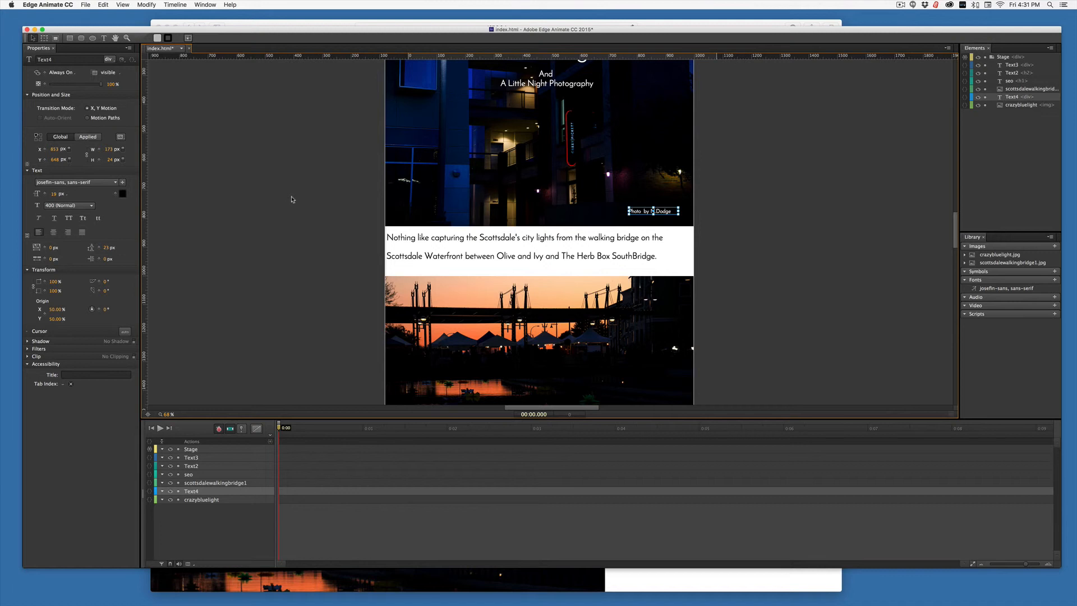
- Open the Code window and add a sym.$("Text4").html() line below the Text3 line in the compositionReady code
{"action": "left_click", "coordinate": [212, 6]}
{"action": "left_click", "coordinate": [224, 73]}
{"action": "left_click_drag", "start_coordinate": [804, 262], "coordinate": [325, 295]}
{"action": "scroll", "coordinate": [370, 378], "scroll_direction": "left", "scroll_amount": 15}
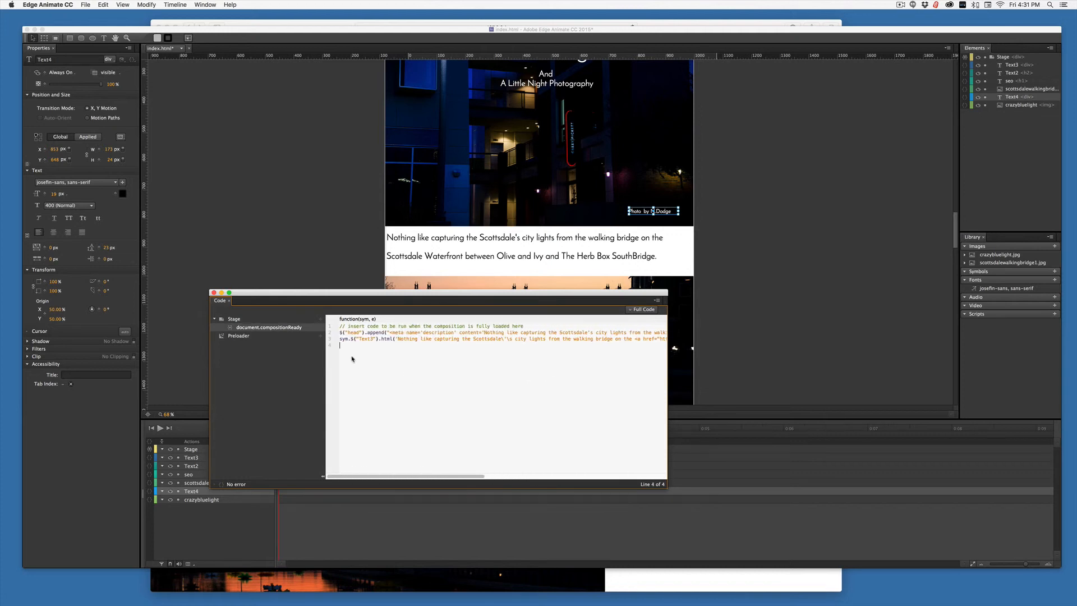
{"action": "type", "text": "sym.$("}
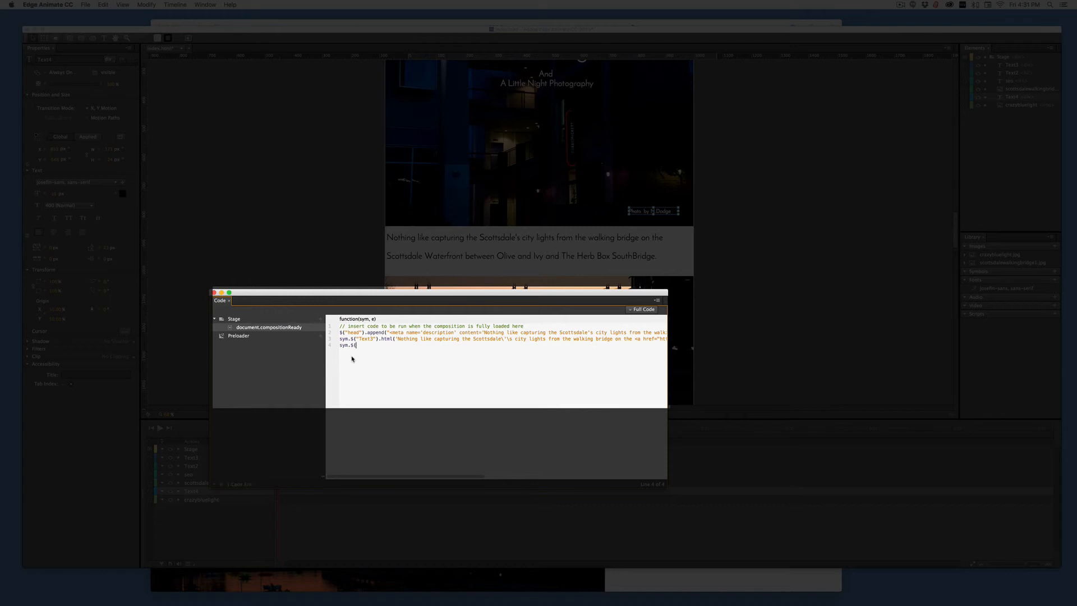
{"action": "type", "text": "\"\")."}
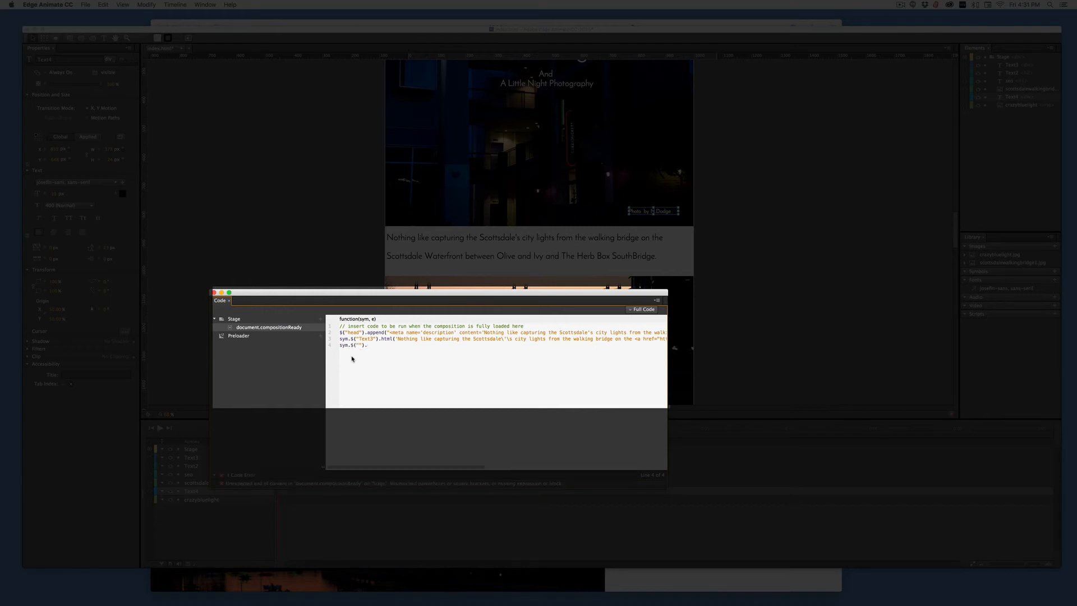
{"action": "type", "text": "html("}
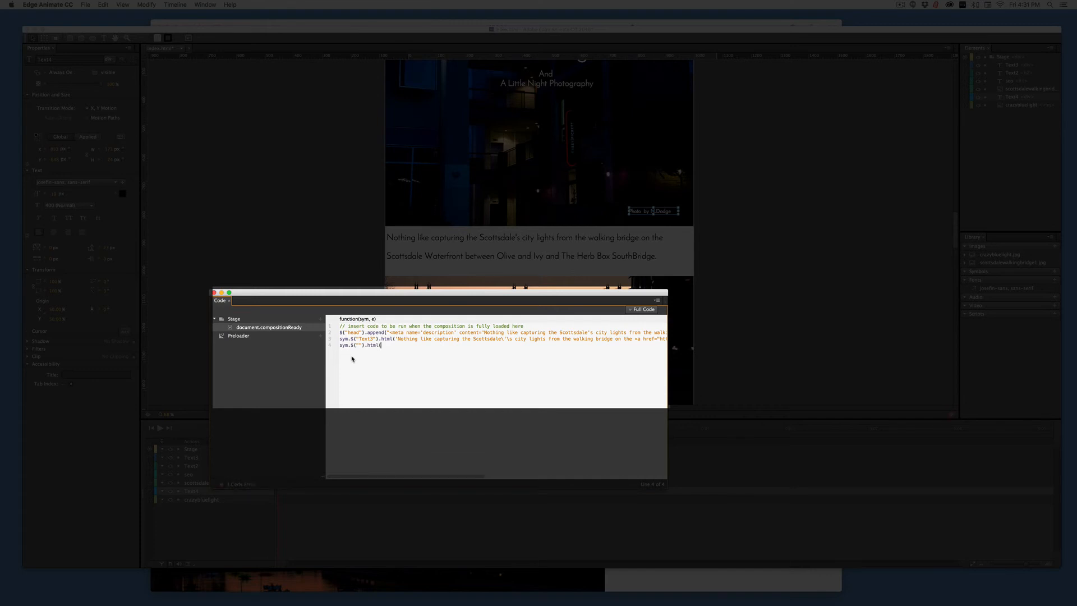
{"action": "type", "text": ")"}
{"action": "type", "text": "Text4"}
{"action": "type", "text": "\"\""}
- Fill html() on the Text4 line with the single-quoted photo credit and end the line with a semicolon
{"action": "left_click_drag", "start_coordinate": [395, 345], "coordinate": [400, 344]}
{"action": "type", "text": "'"}
{"action": "type", "text": "Pho"}
{"action": "type", "text": "to"}
{"action": "type", "text": " by M"}
{"action": "type", "text": "."}
{"action": "type", "text": "Dodge');"}
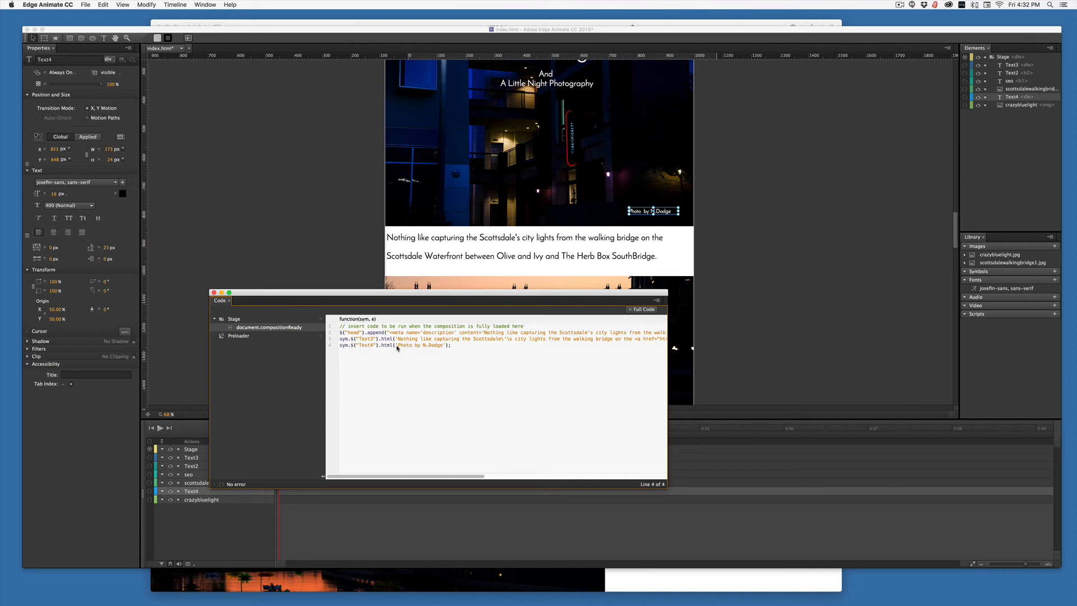
- Replace the credit text on the Text4 line with the copied version linking the photographer's name to the Facebook photo, without the extra line break
{"action": "left_click_drag", "start_coordinate": [398, 345], "coordinate": [443, 349]}
{"action": "key", "text": "super+v"}
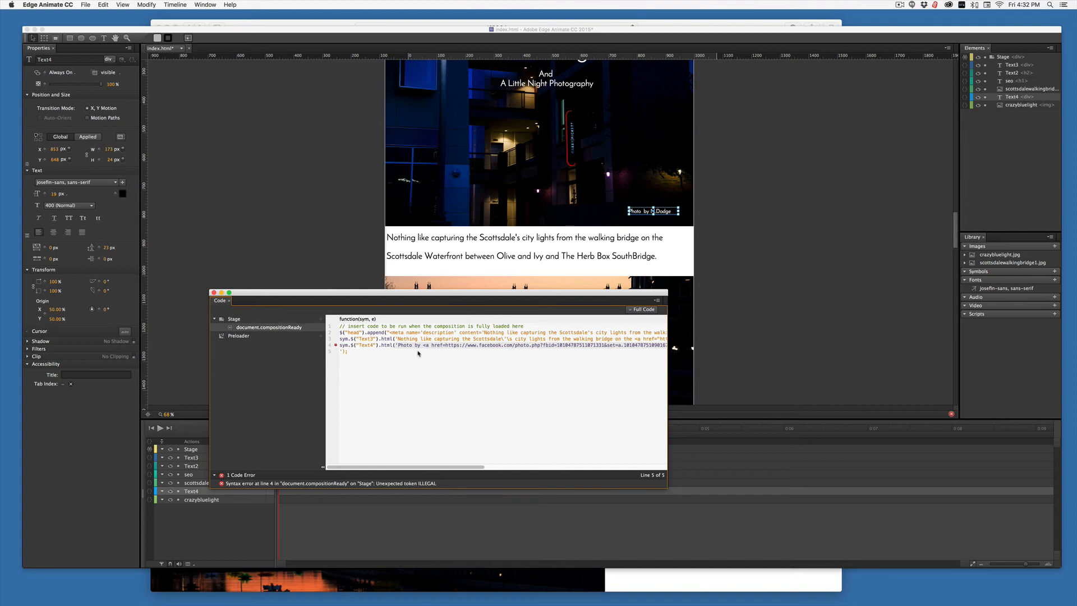
{"action": "key", "text": "BackSpace"}
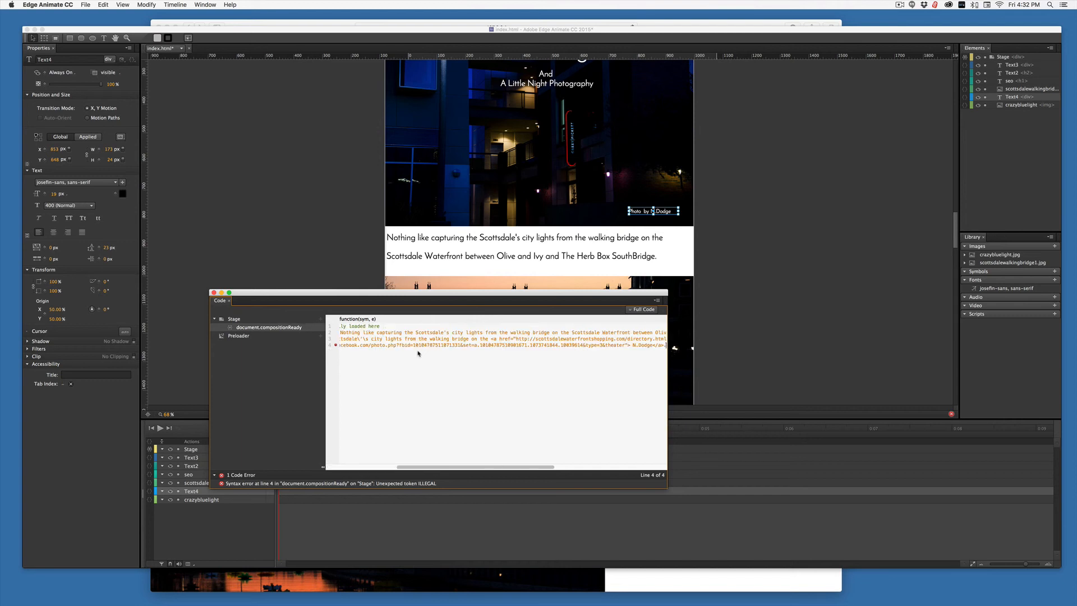
{"action": "scroll", "coordinate": [414, 366], "scroll_direction": "left", "scroll_amount": 10}
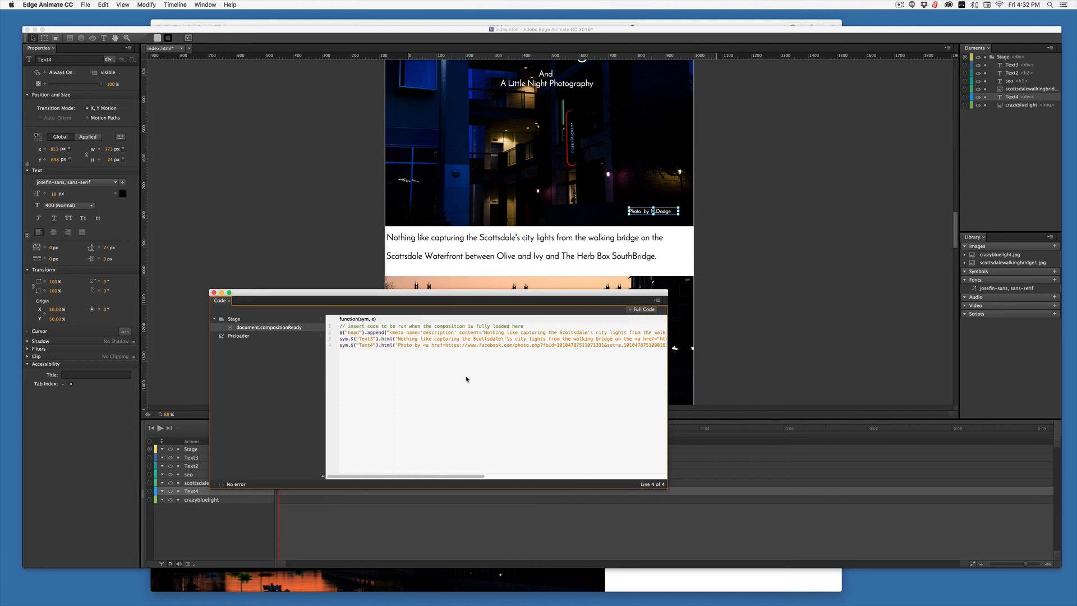
- Preview the composition in Safari, test the photographer's credit link, and return to Edge Animate
{"action": "key", "text": "super+Return"}
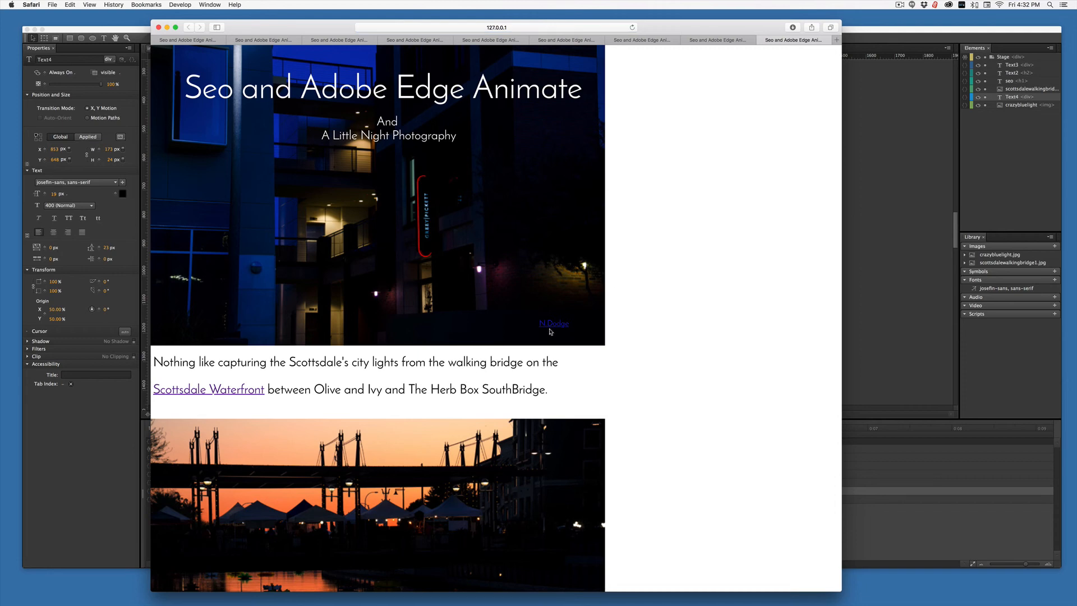
{"action": "left_click", "coordinate": [551, 325]}
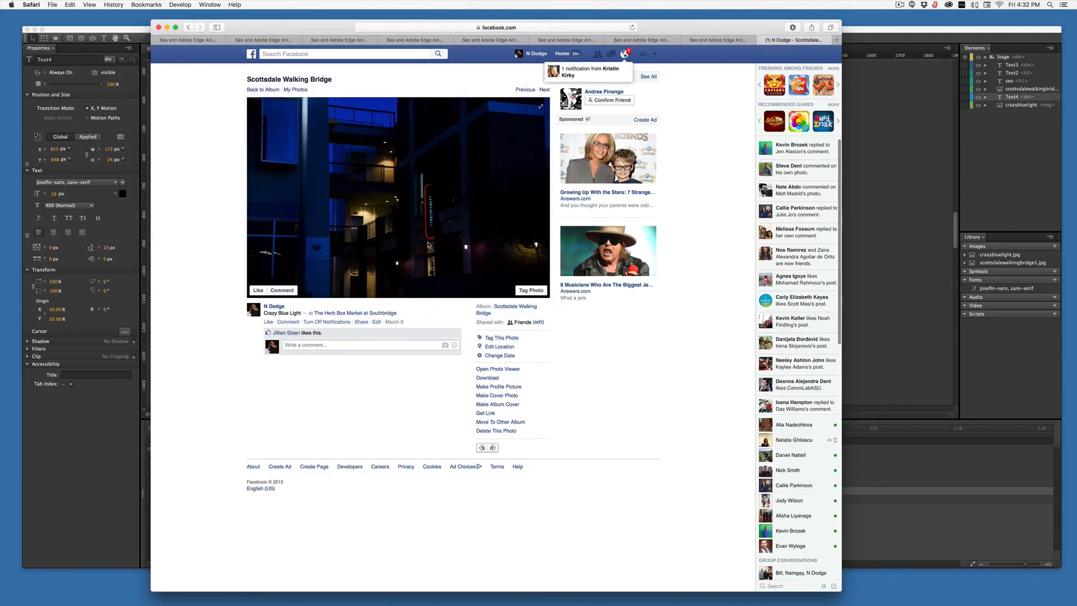
{"action": "key", "text": "super+Tab"}
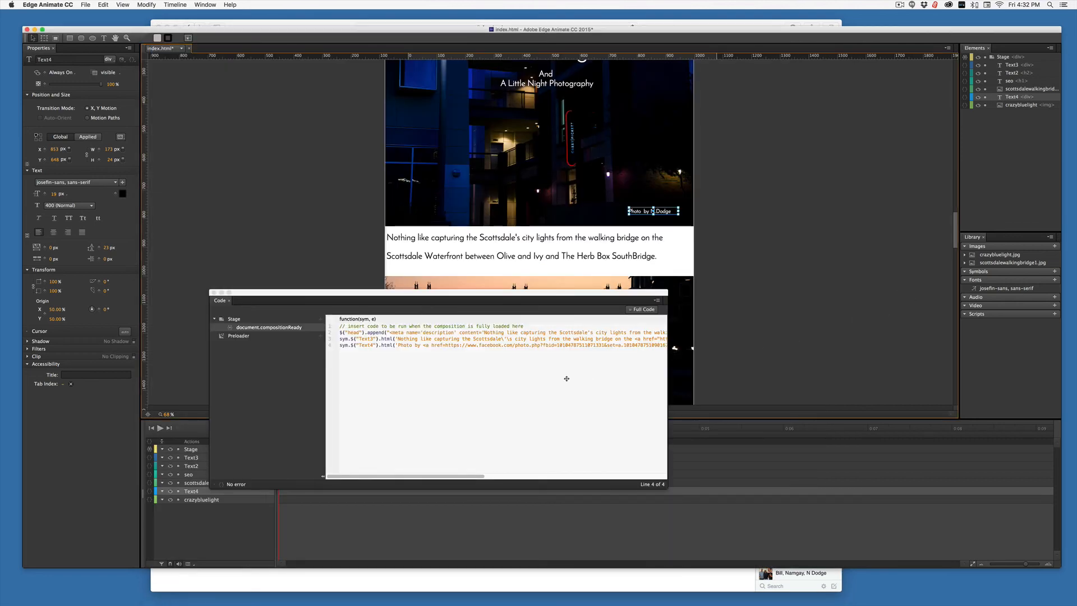
- Add target=_blank to the photographer link's <a> tag on the Text4 line, just before its closing bracket
{"action": "scroll", "coordinate": [572, 382], "scroll_direction": "right", "scroll_amount": 5}
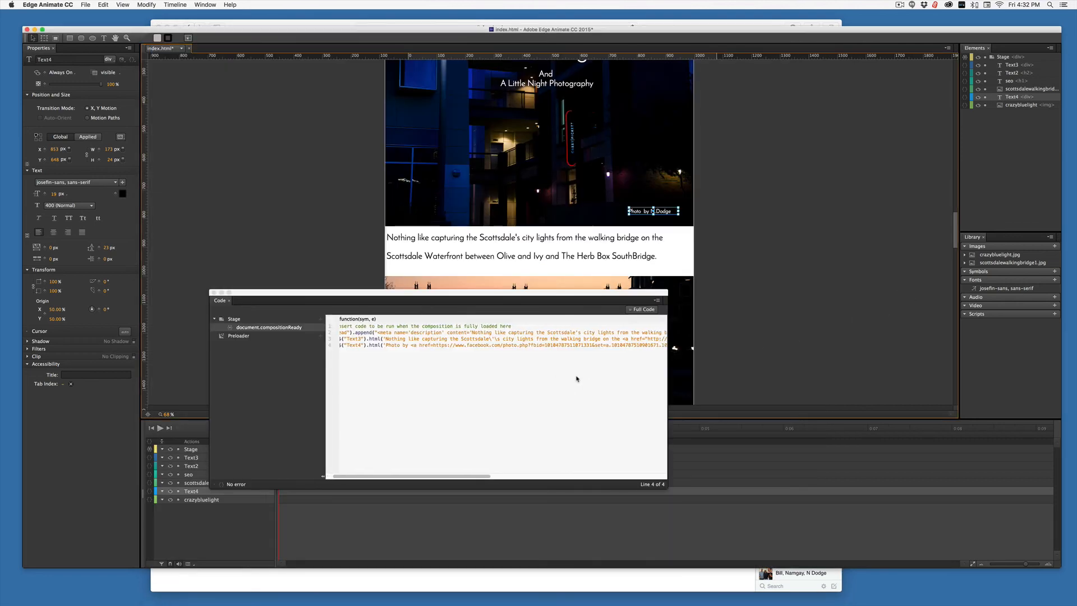
{"action": "scroll", "coordinate": [576, 379], "scroll_direction": "right", "scroll_amount": 4}
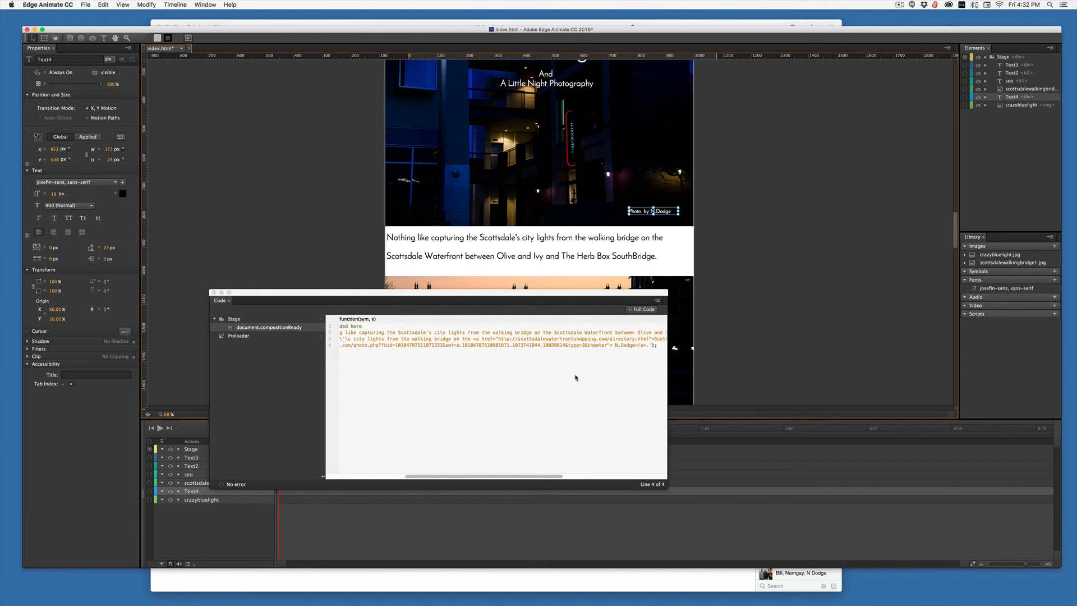
{"action": "left_click", "coordinate": [610, 346]}
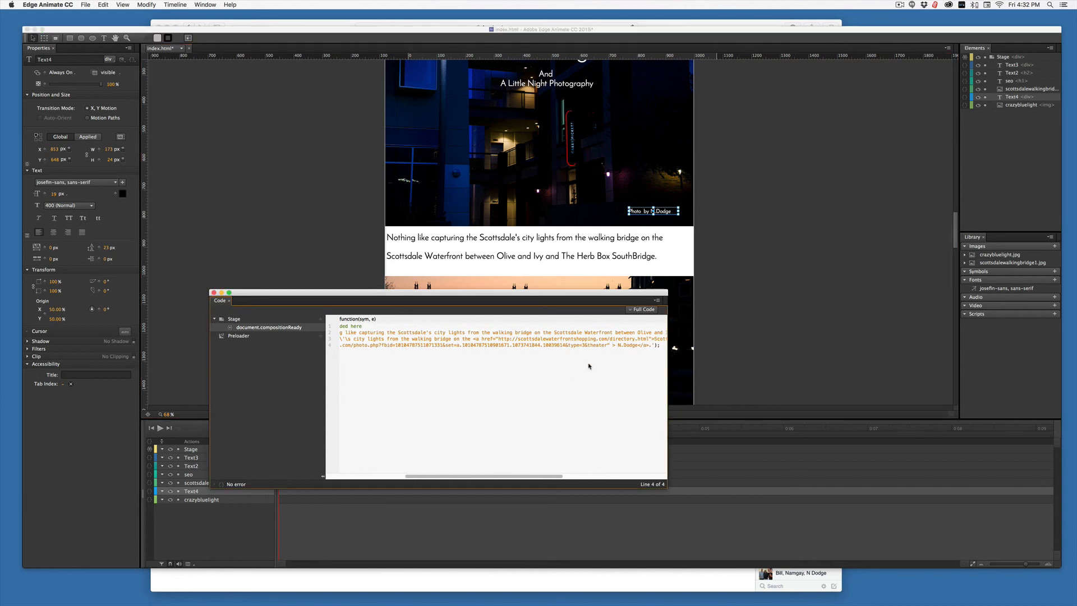
{"action": "type", "text": "target=_blan"}
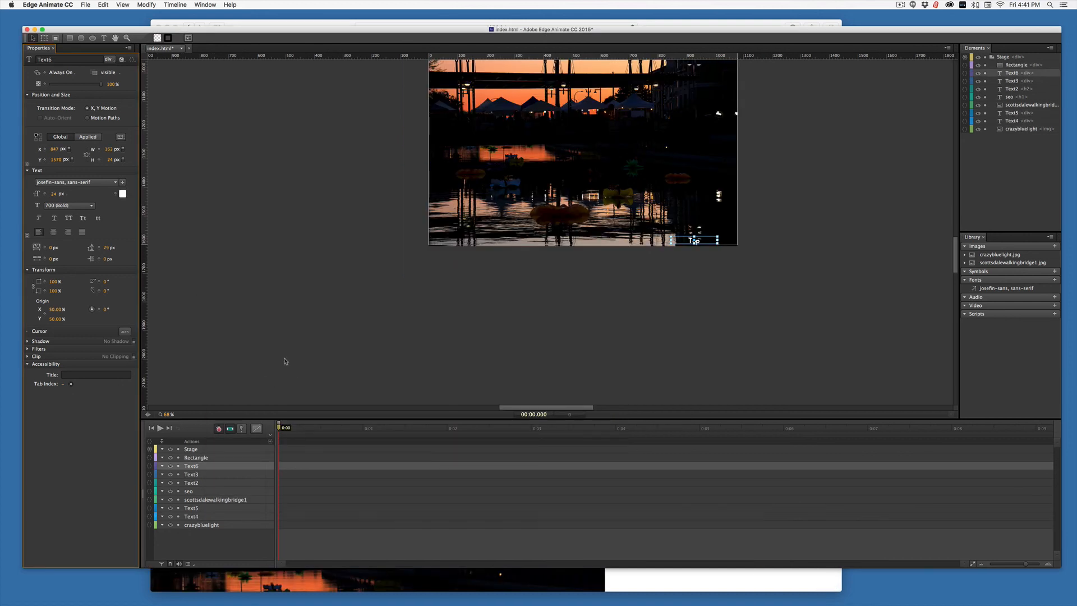
- Enable horizontal Center Stage and Width-based Responsive Scaling for the Stage
{"action": "left_click", "coordinate": [210, 448]}
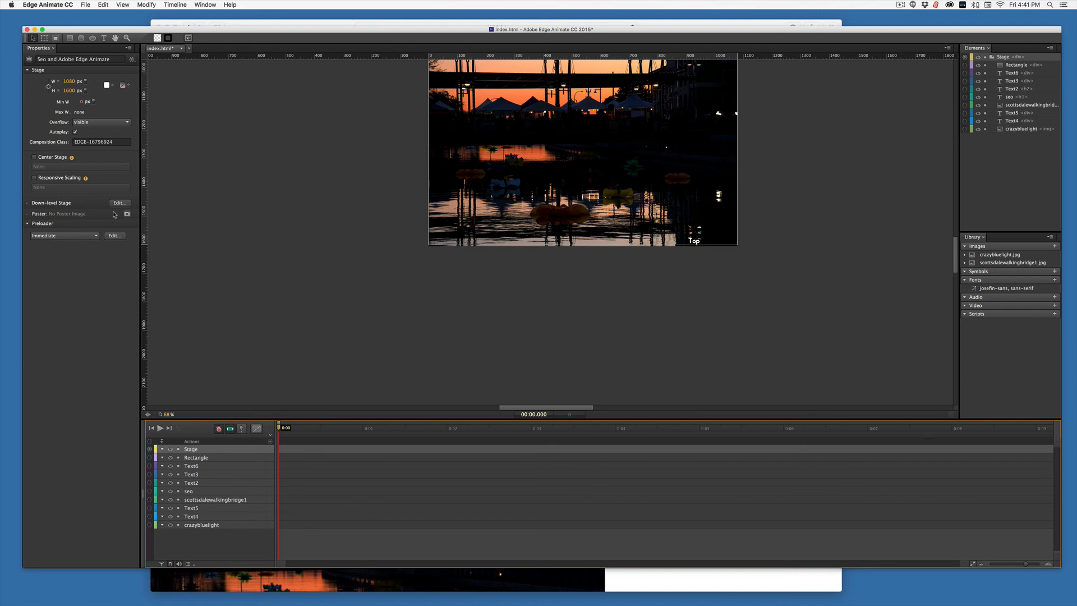
{"action": "left_click", "coordinate": [33, 157]}
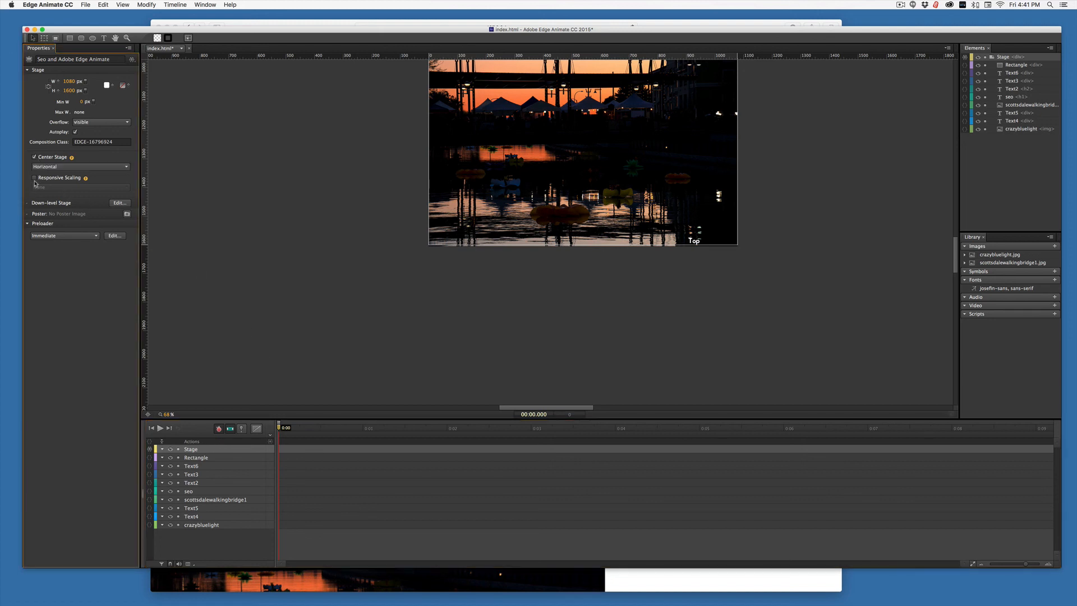
{"action": "left_click", "coordinate": [34, 178]}
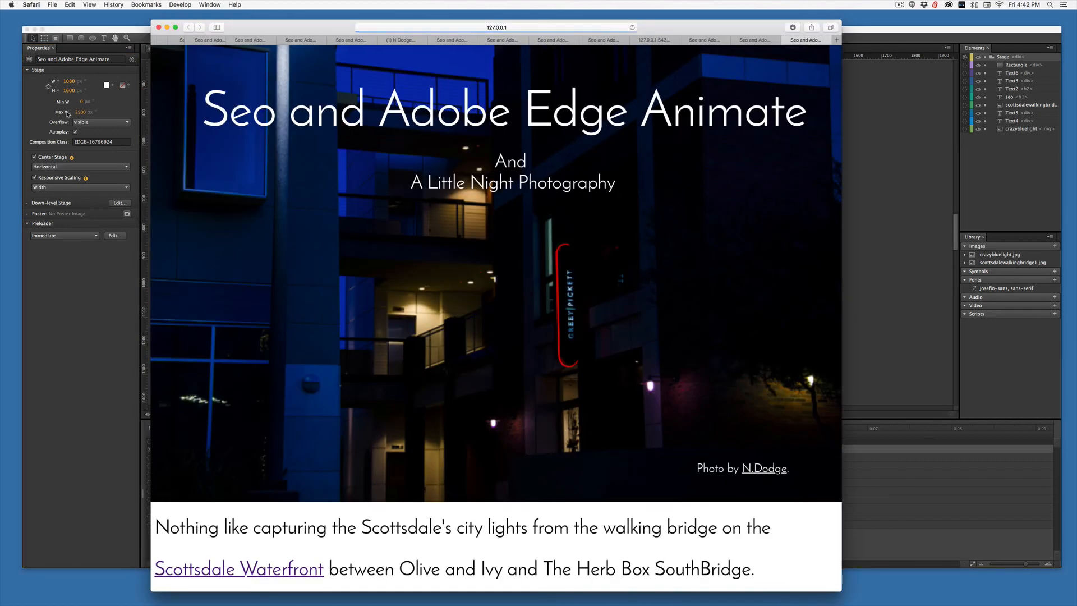
- Test the photographer's credit link in the Safari preview and return to the composition's tab
{"action": "scroll", "coordinate": [323, 223], "scroll_direction": "down", "scroll_amount": 5}
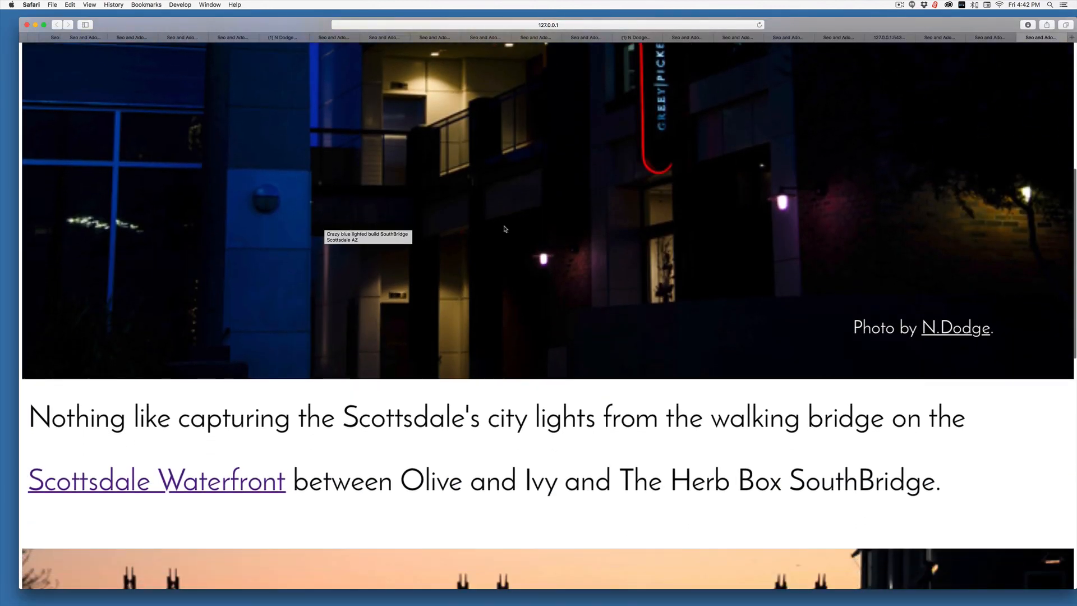
{"action": "left_click", "coordinate": [934, 333]}
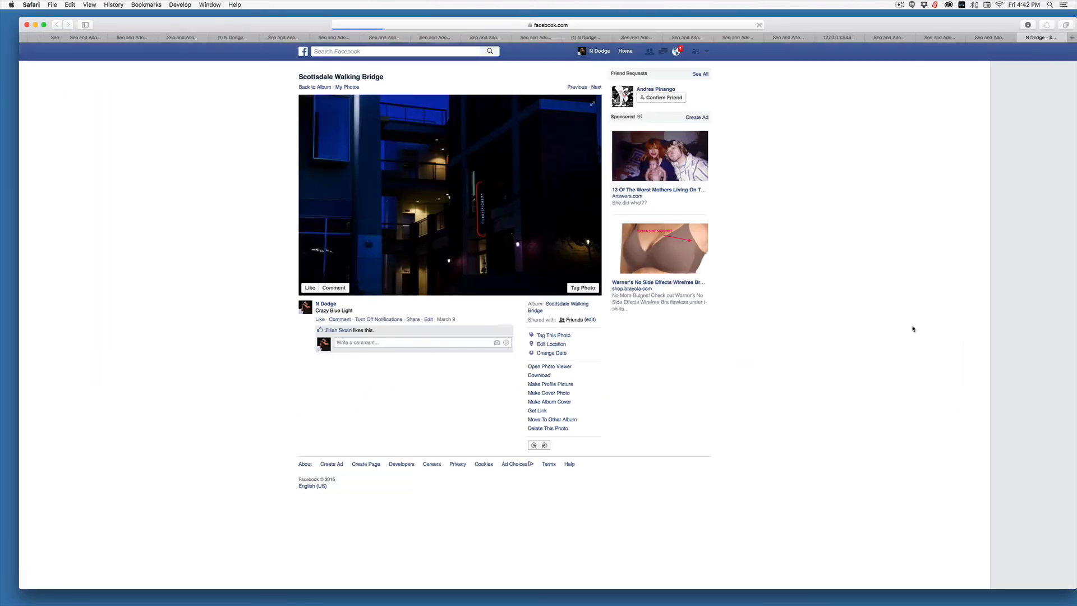
{"action": "left_click", "coordinate": [993, 38]}
- Test the Scottsdale Waterfront link, go back to the composition, and test the Top link at the end of the page
{"action": "scroll", "coordinate": [850, 168], "scroll_direction": "down", "scroll_amount": 5}
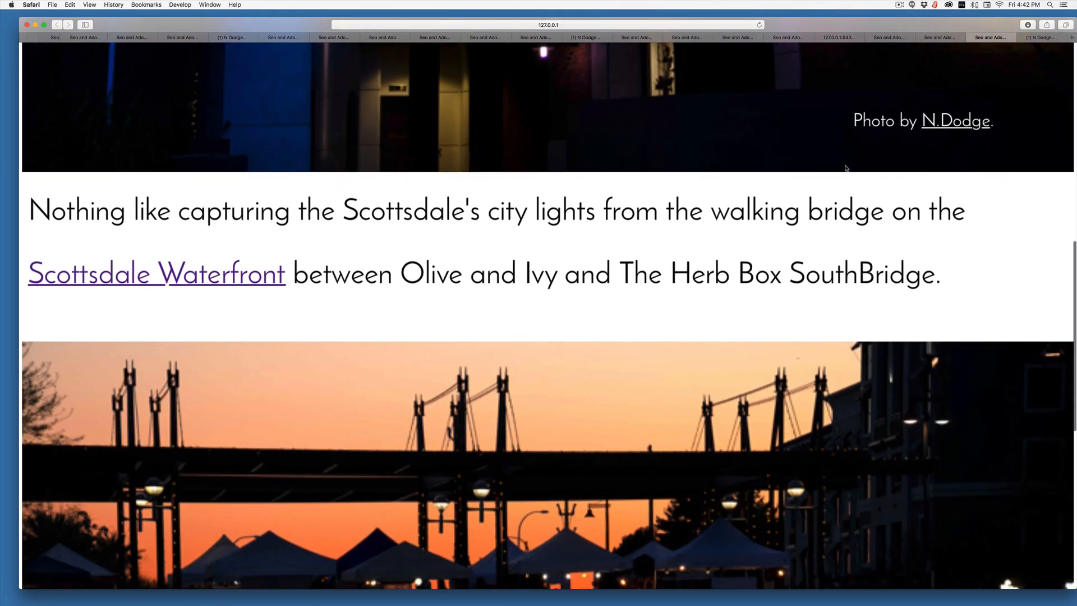
{"action": "left_click", "coordinate": [150, 277]}
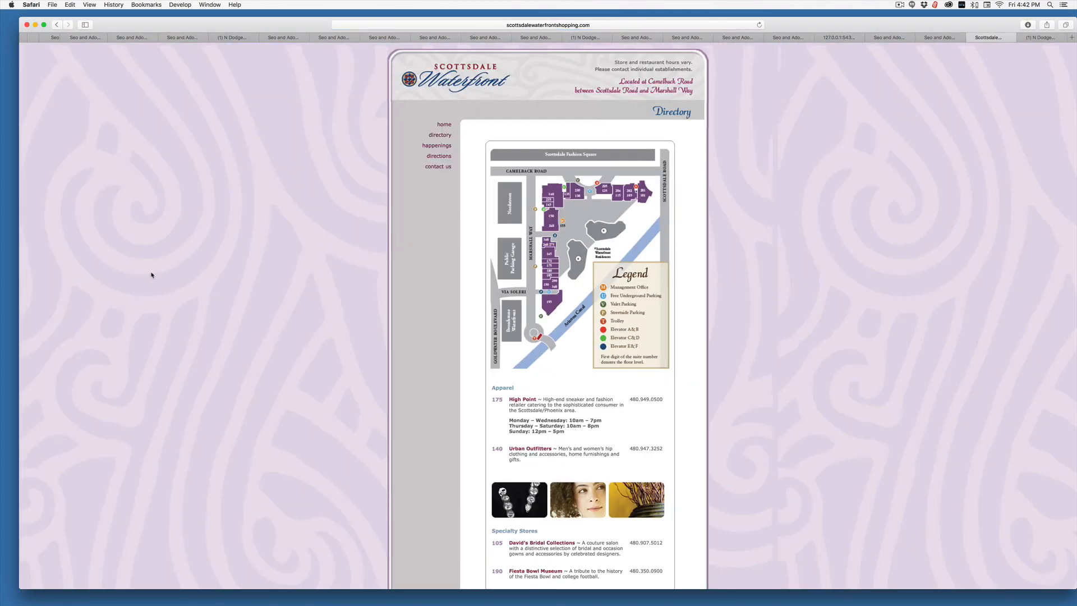
{"action": "left_click", "coordinate": [58, 25]}
{"action": "scroll", "coordinate": [278, 191], "scroll_direction": "down", "scroll_amount": 10}
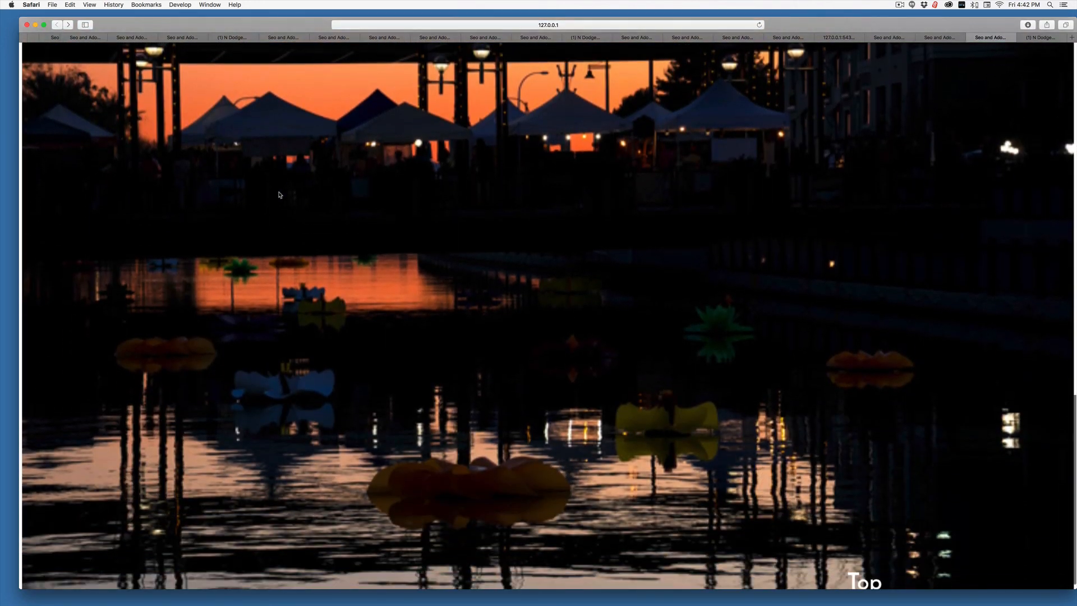
{"action": "left_click", "coordinate": [858, 566]}
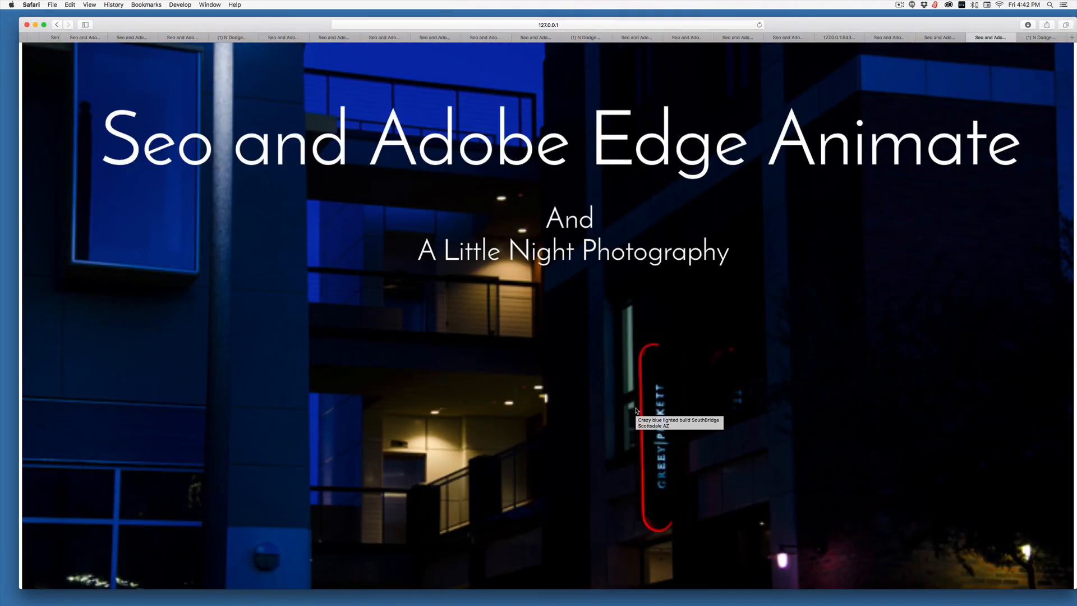